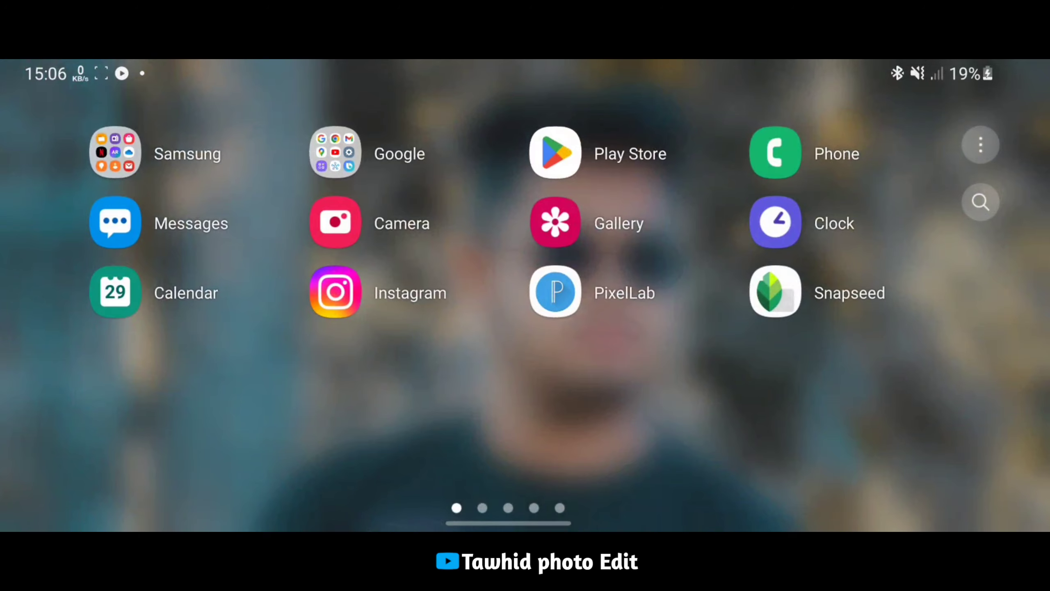
Step: Launch Samsung Gallery and open a portrait to begin selecting the 26 photos
click(555, 222)
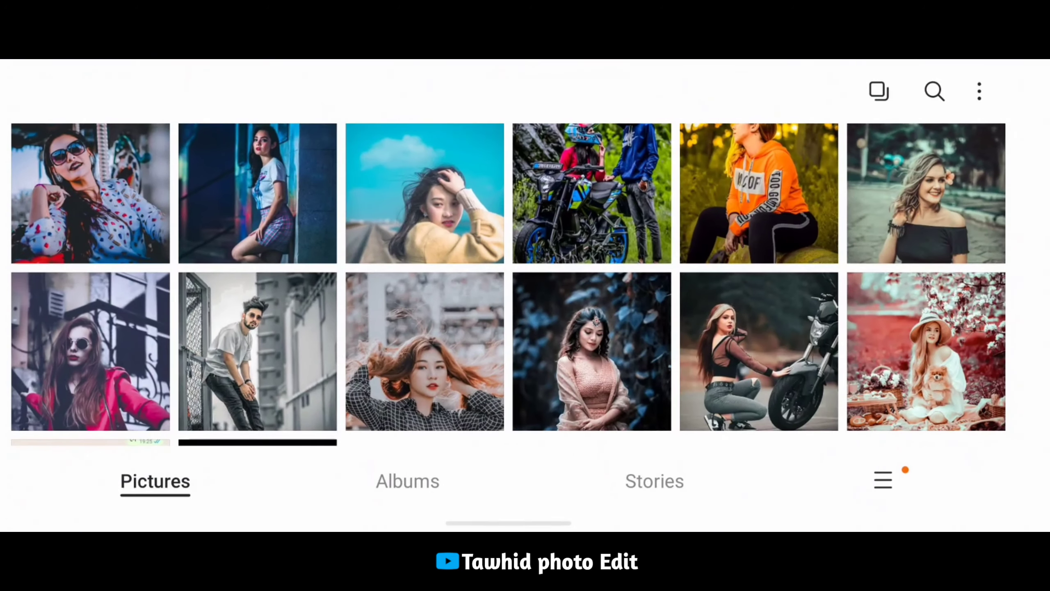
click(927, 352)
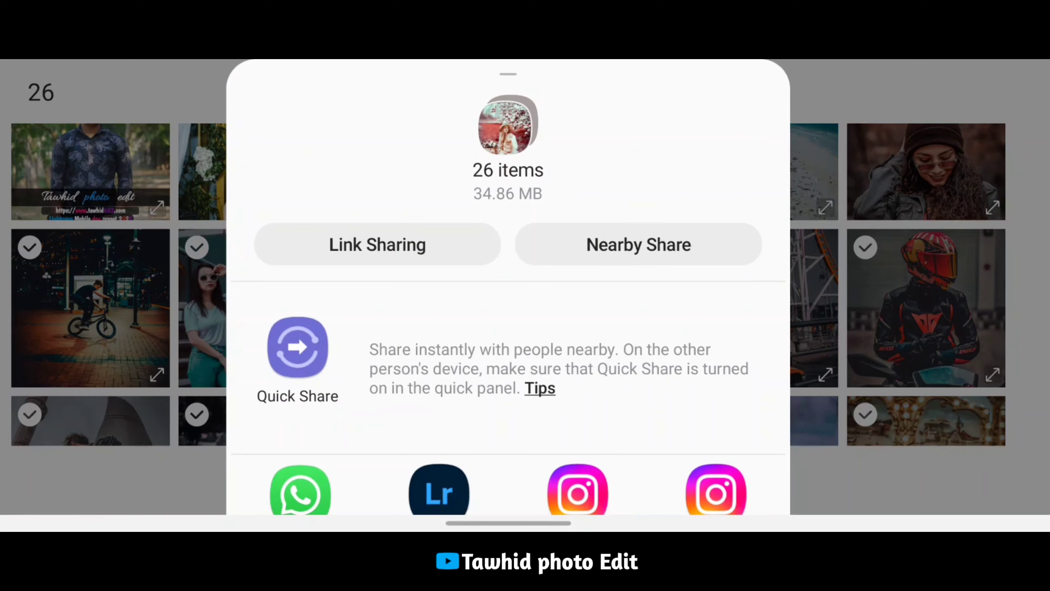
Step: Add the 26 selected photos to Lightroom, then launch Lightroom from the app drawer
scroll(508, 302, down, 5)
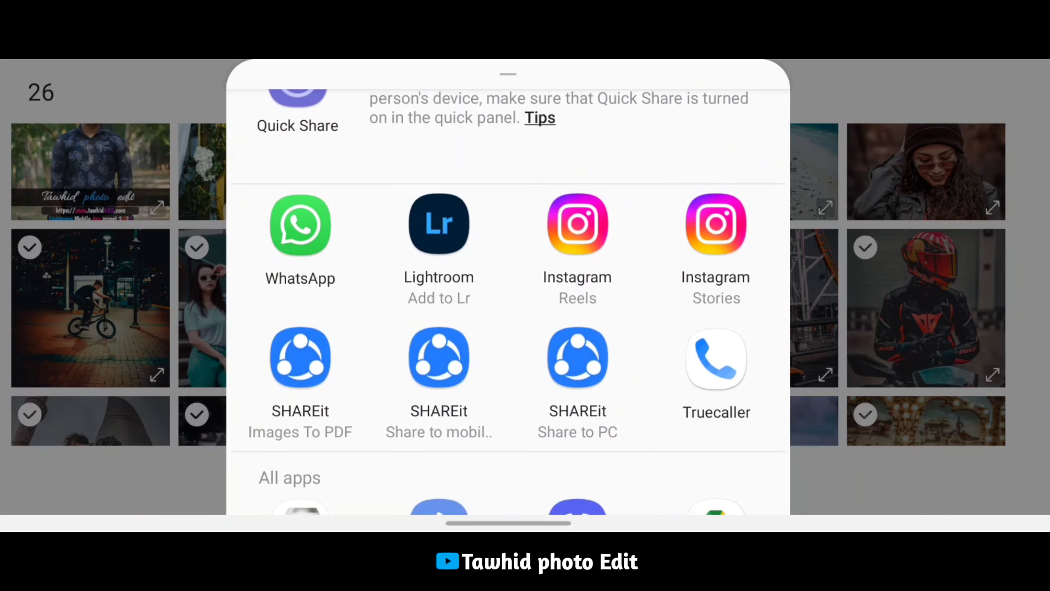
click(438, 224)
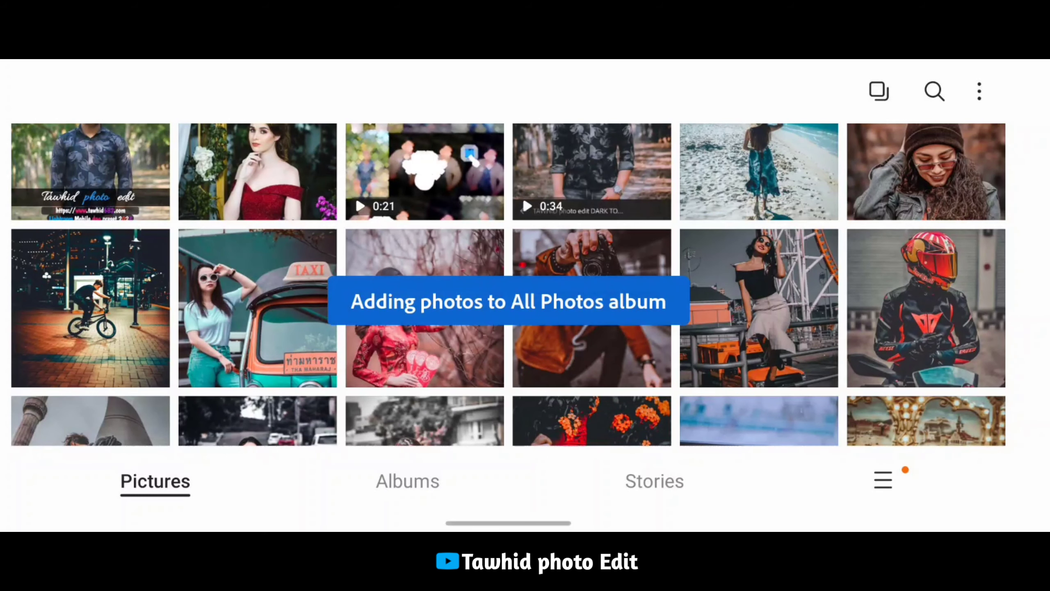
drag(508, 523, 508, 290)
drag(508, 413, 508, 165)
click(555, 153)
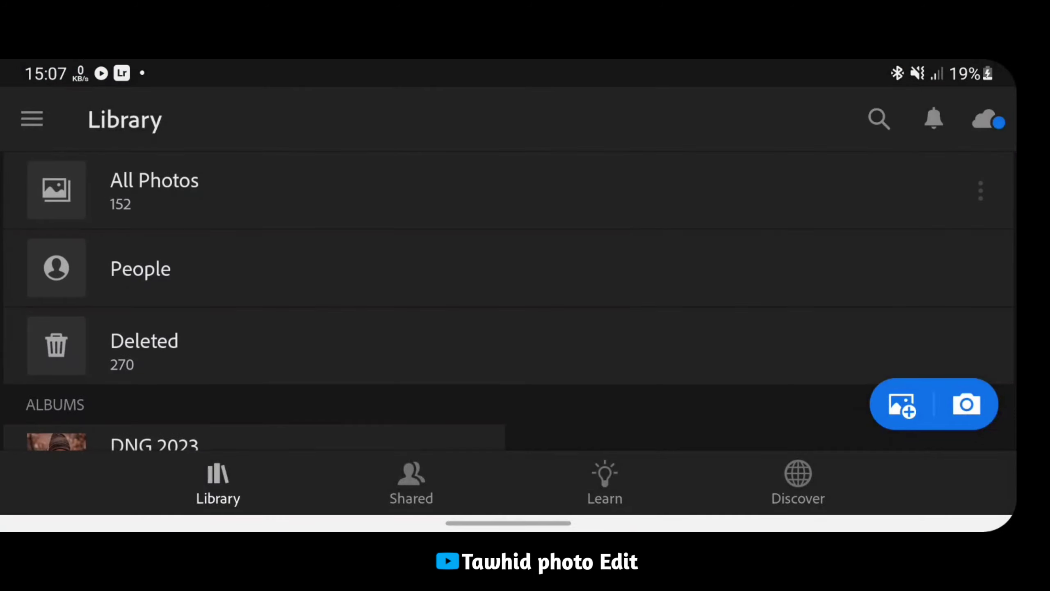
Step: Open a DNG 2023 album photo in the editor and swipe to the red-jacket portrait
click(165, 398)
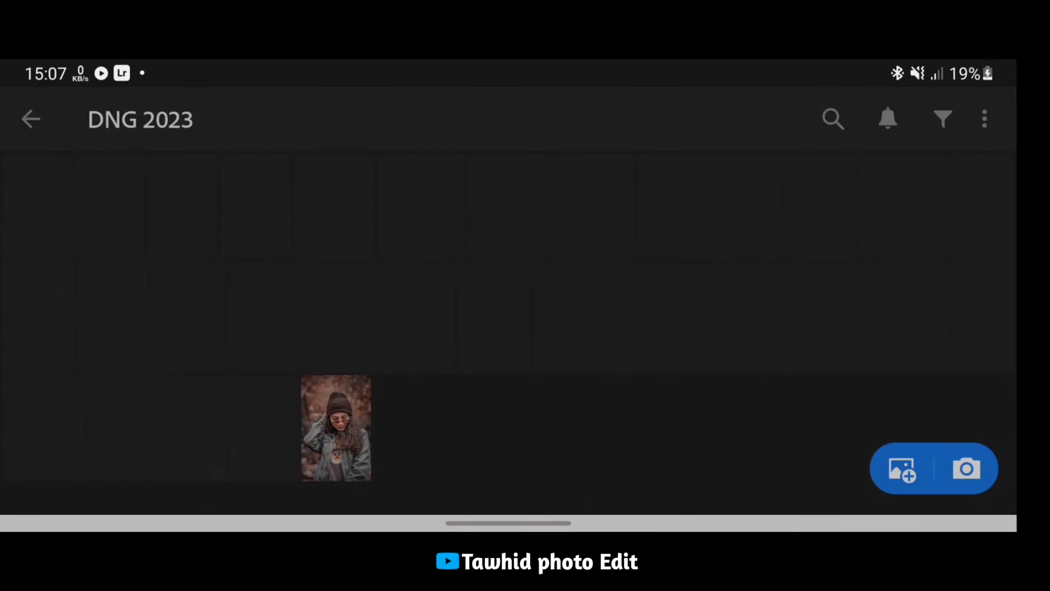
scroll(508, 290, down, 2)
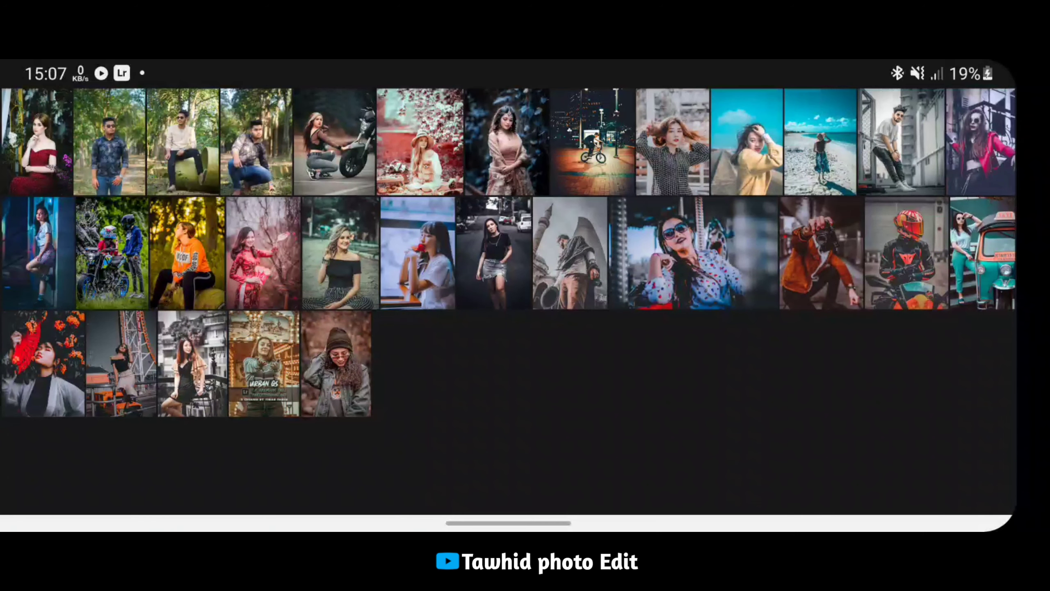
click(336, 364)
drag(488, 300, 650, 304)
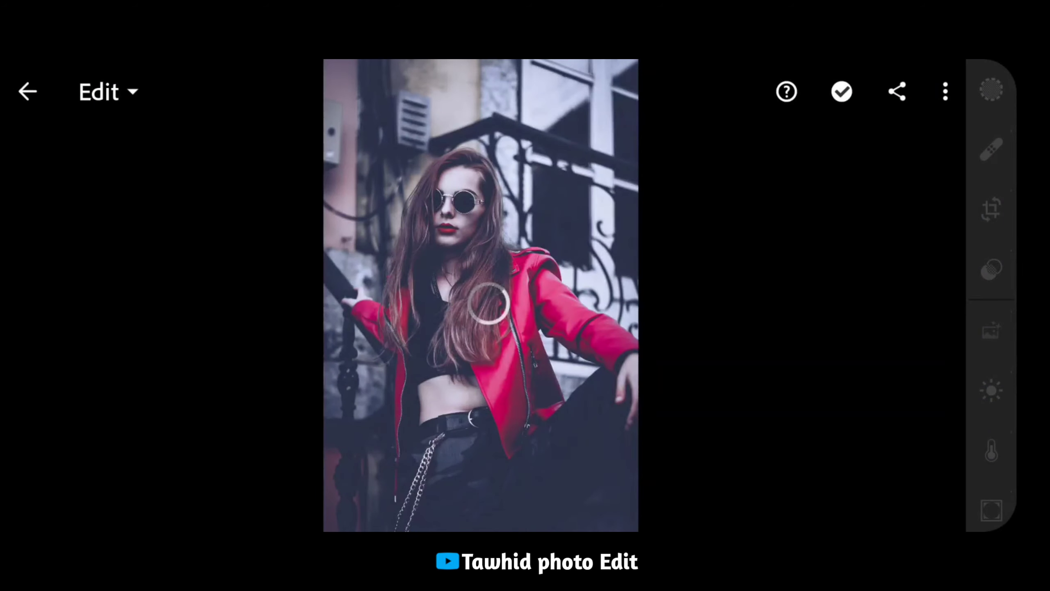
Step: Copy the red-jacket portrait's settings with Heal and Geometry included, then return to the album
click(946, 91)
click(798, 439)
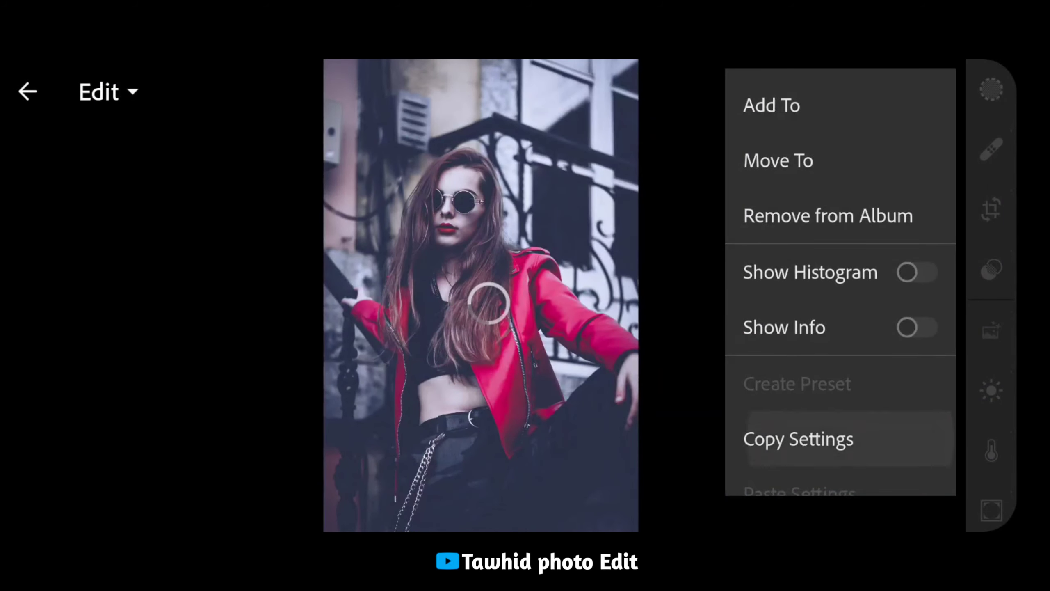
click(31, 301)
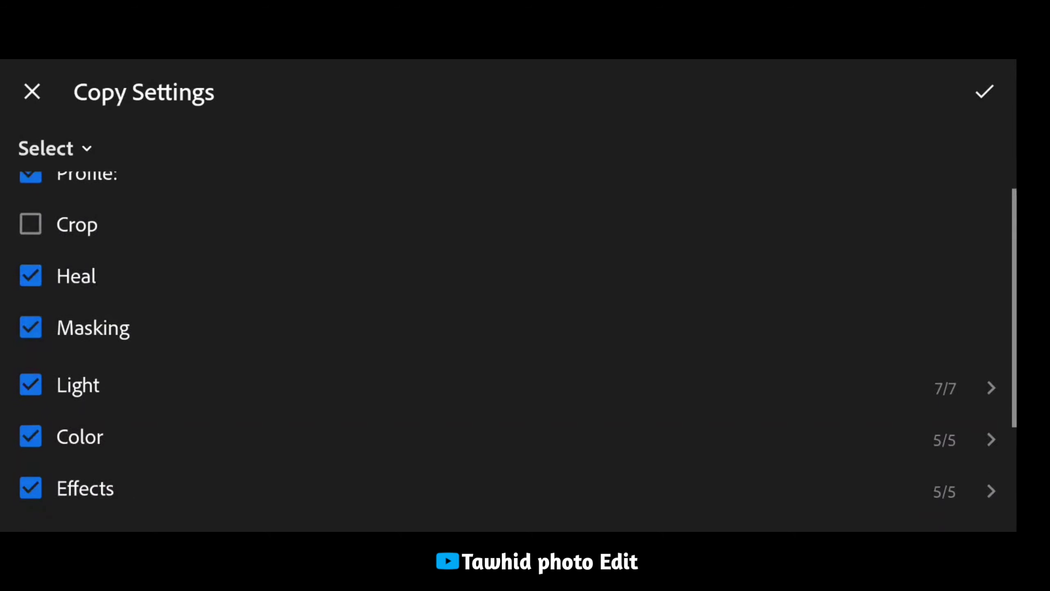
scroll(509, 348, down, 4)
click(30, 502)
click(984, 91)
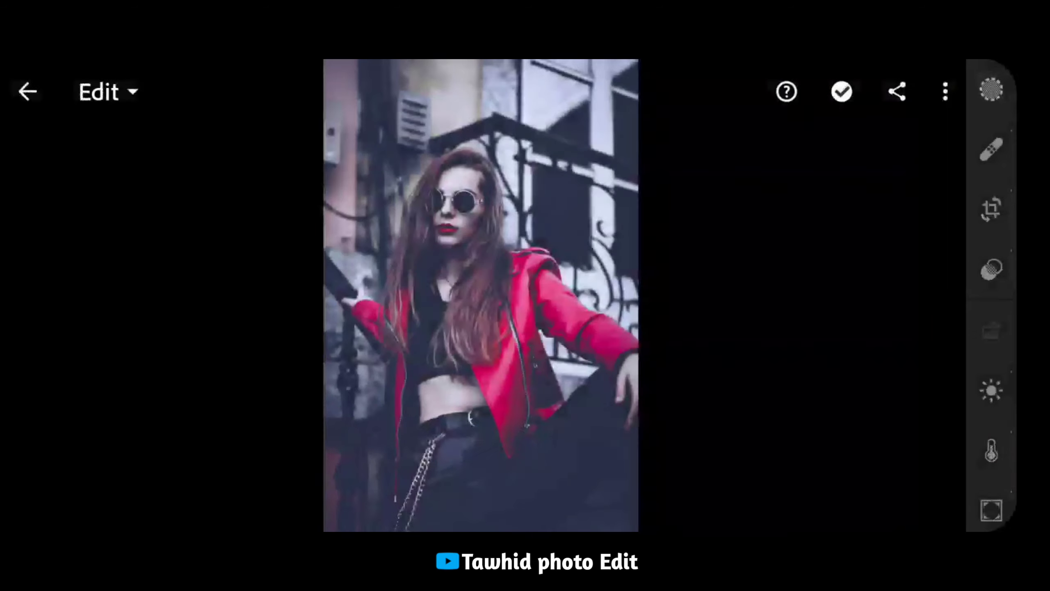
click(28, 91)
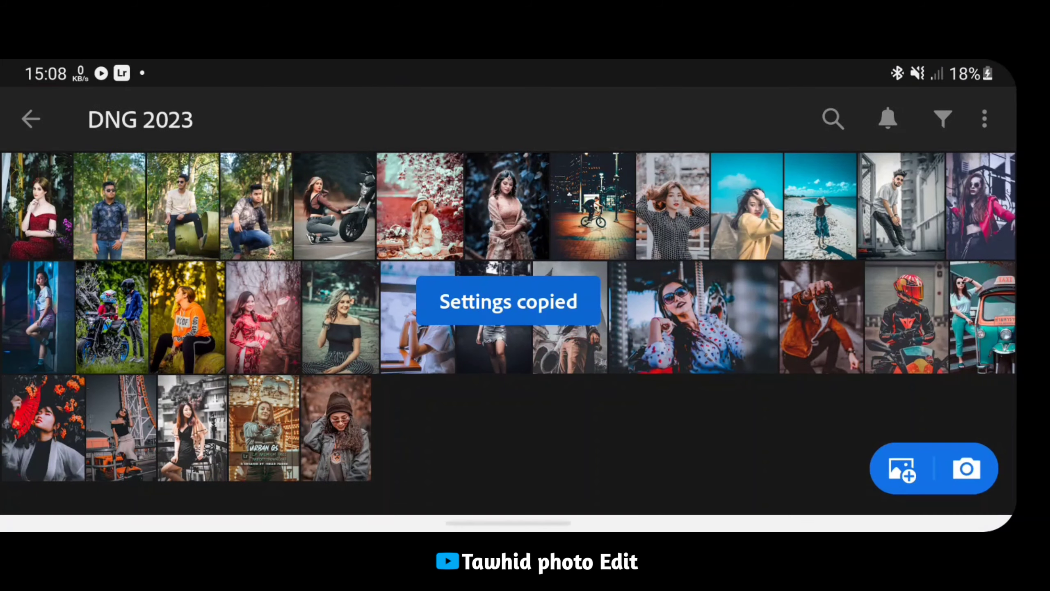
Step: Paste the copied look onto the red-dress photo, compare Before/After, and undo it
click(38, 206)
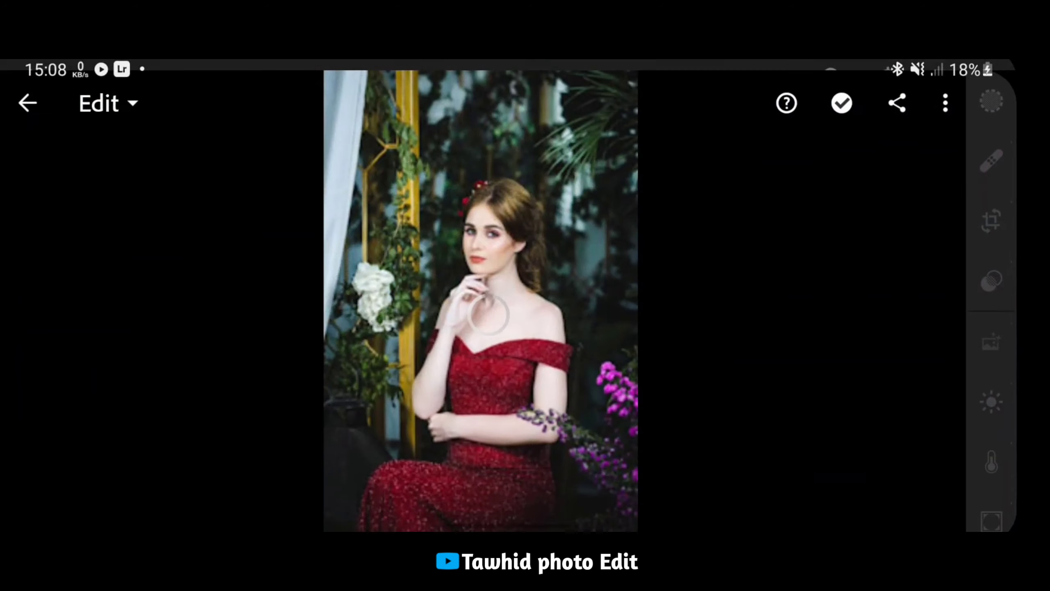
click(946, 91)
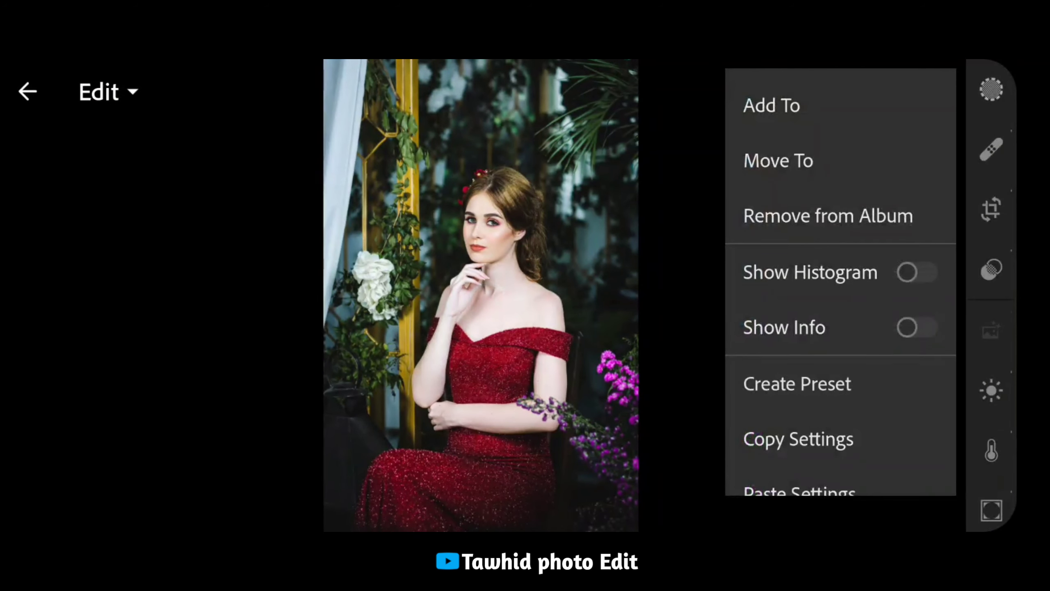
scroll(840, 282, down, 2)
key(Escape)
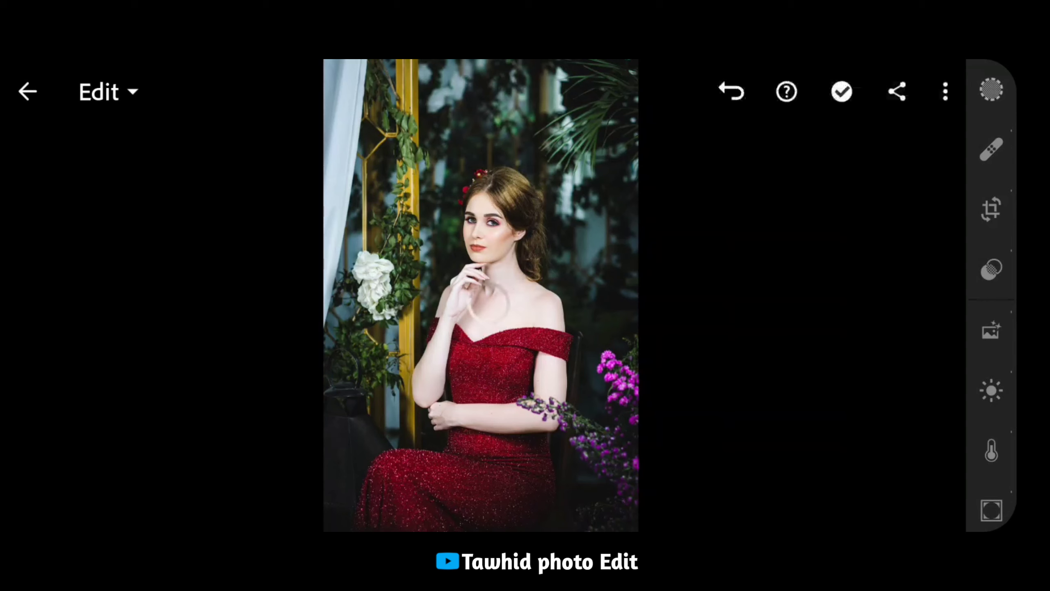
click(490, 304)
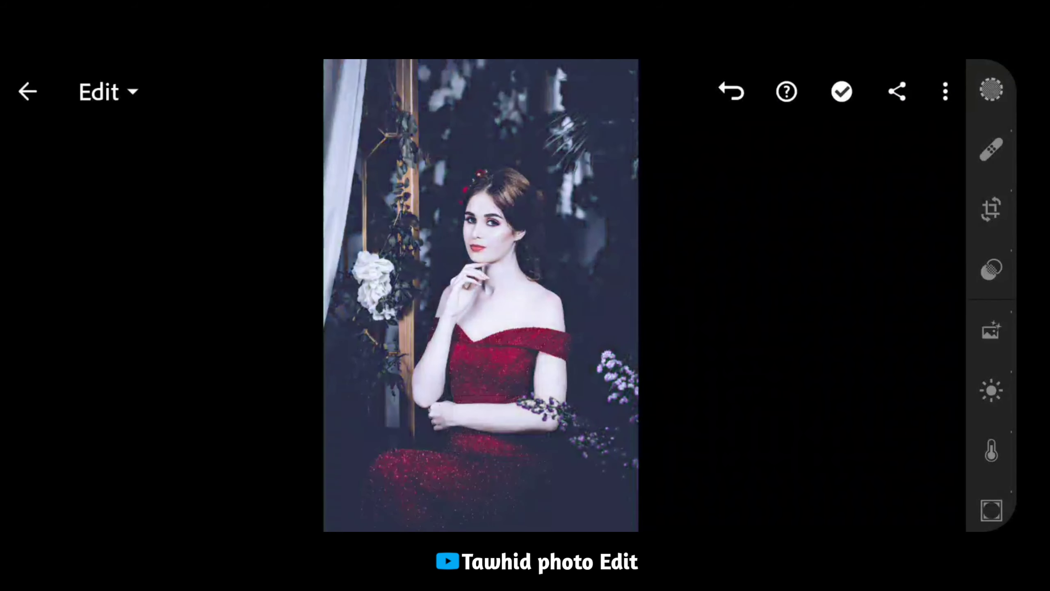
click(485, 328)
click(413, 279)
click(731, 91)
Step: Paste the look onto the sitting-man photo, undo it, and return to the DNG 2023 grid
drag(538, 289, 413, 290)
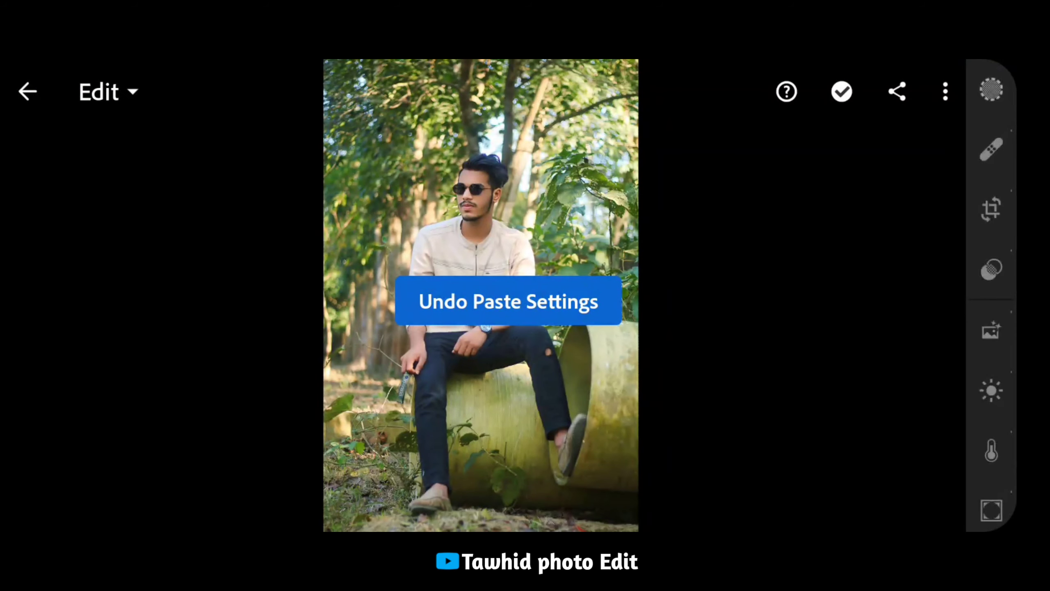
click(946, 91)
click(800, 402)
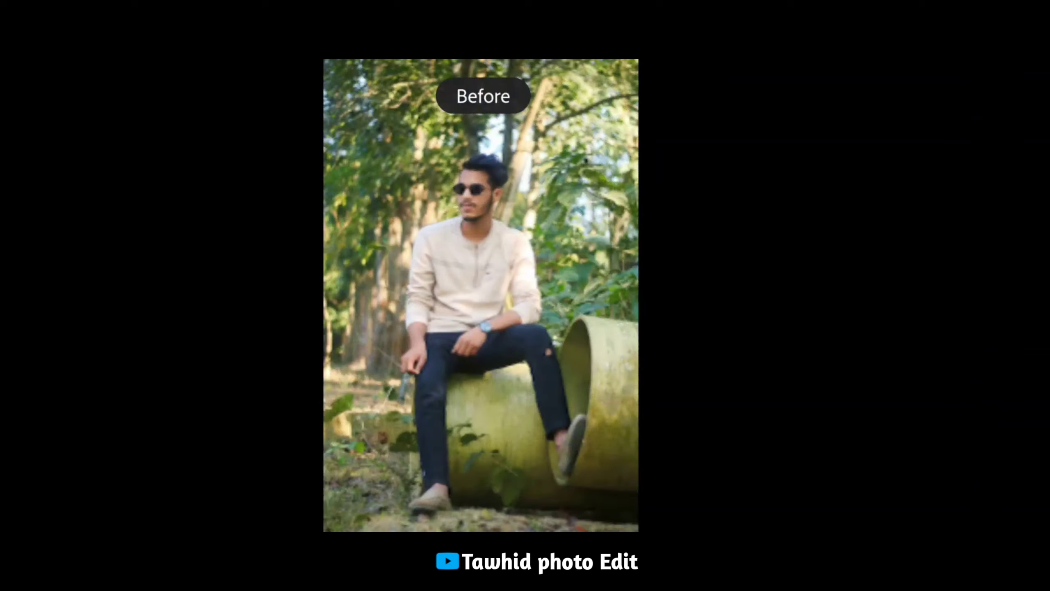
click(732, 91)
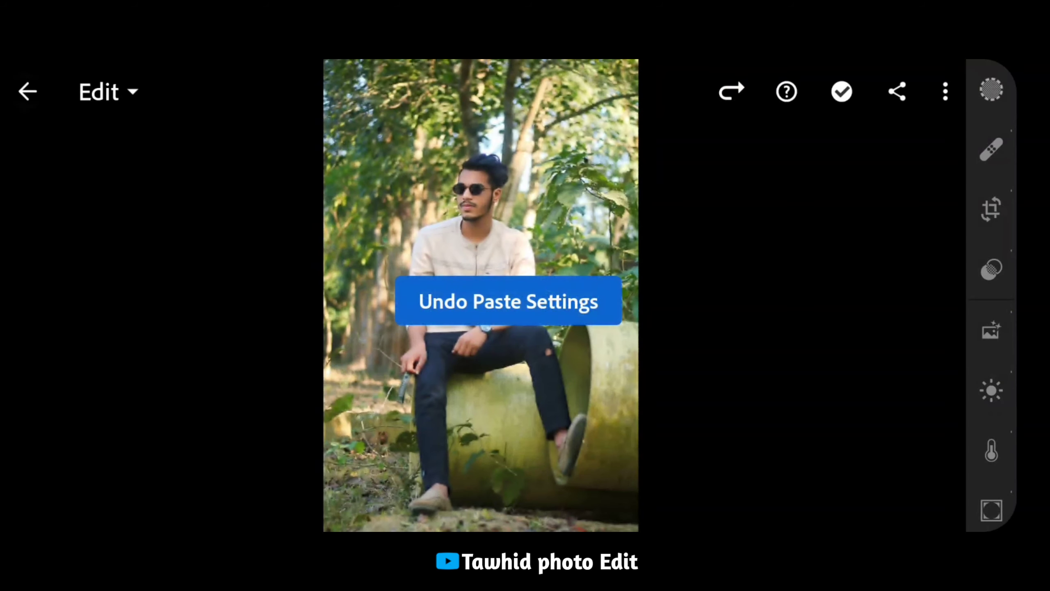
click(28, 91)
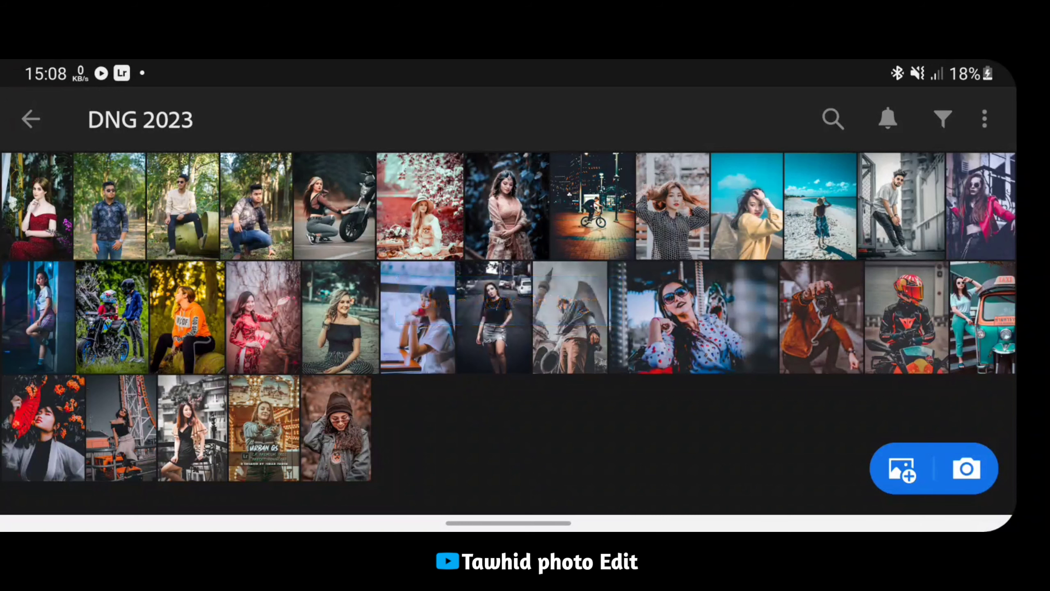
Step: Copy the orange-jacket camera portrait's settings with Geometry included and return to the grid
click(821, 316)
click(945, 91)
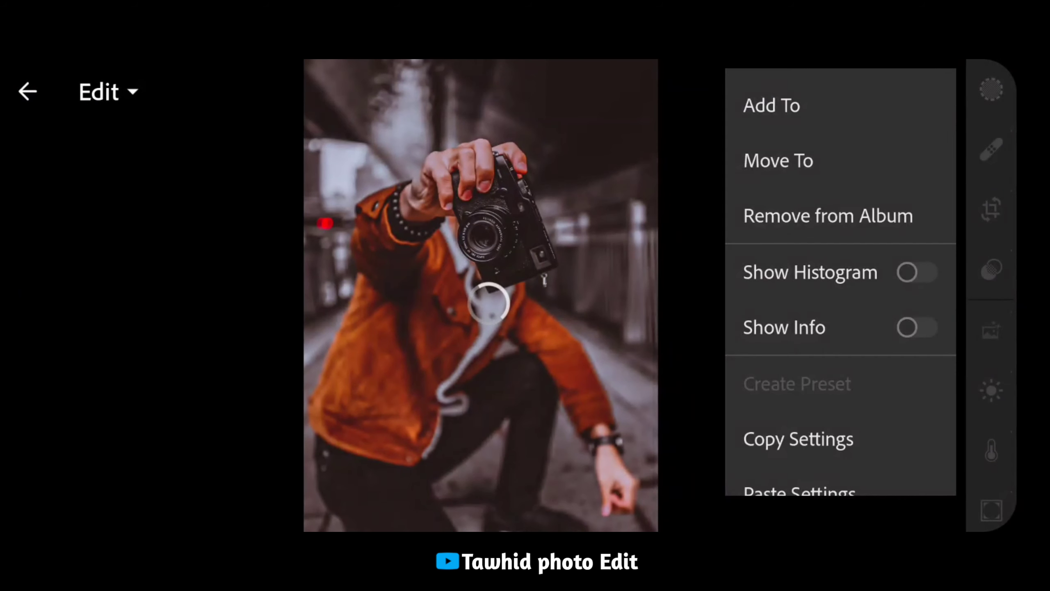
click(798, 439)
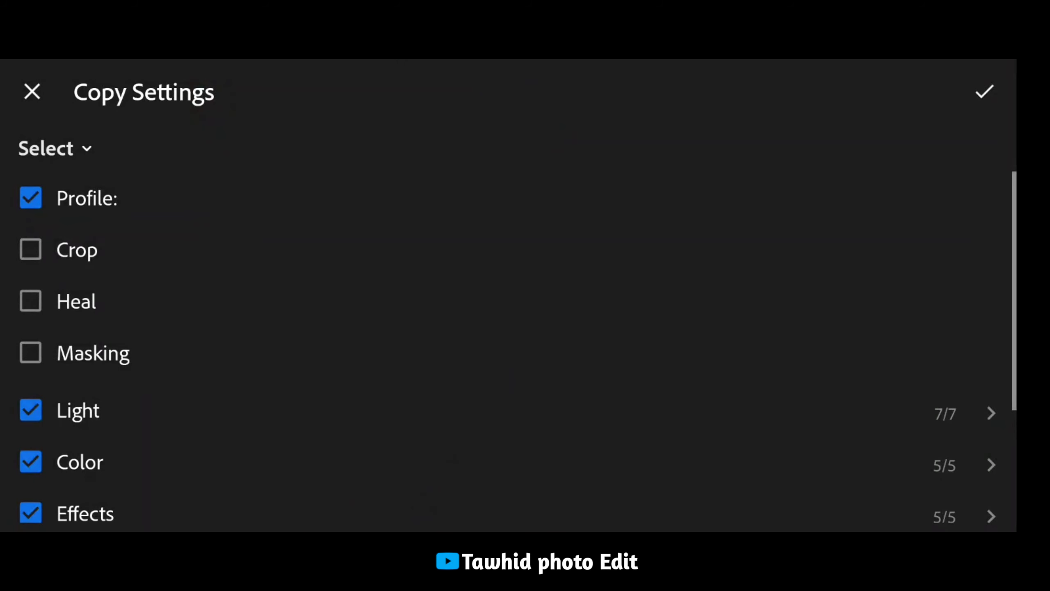
scroll(509, 331, down, 4)
click(30, 502)
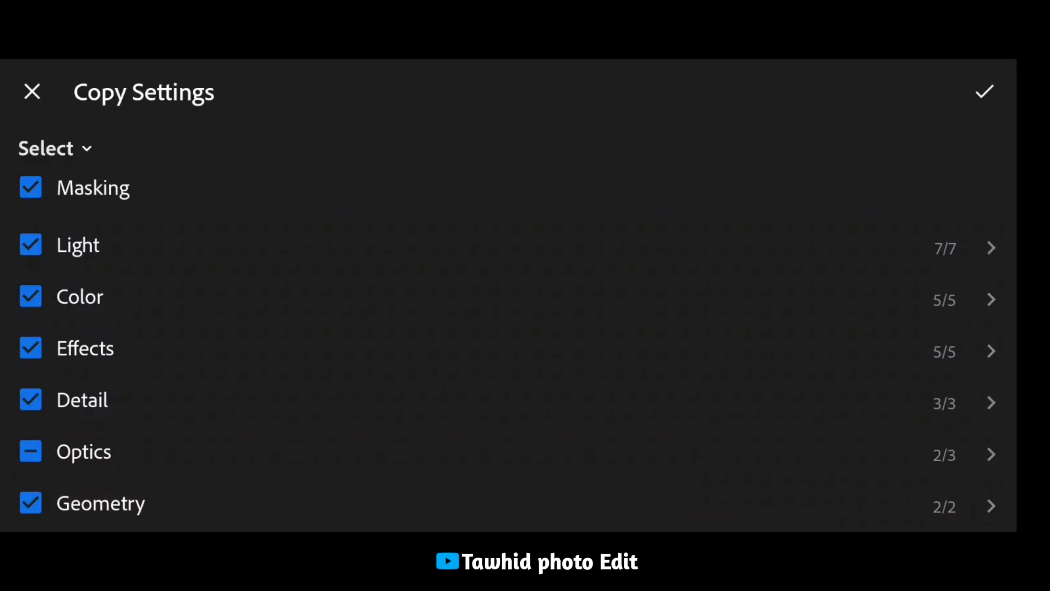
click(984, 91)
click(27, 92)
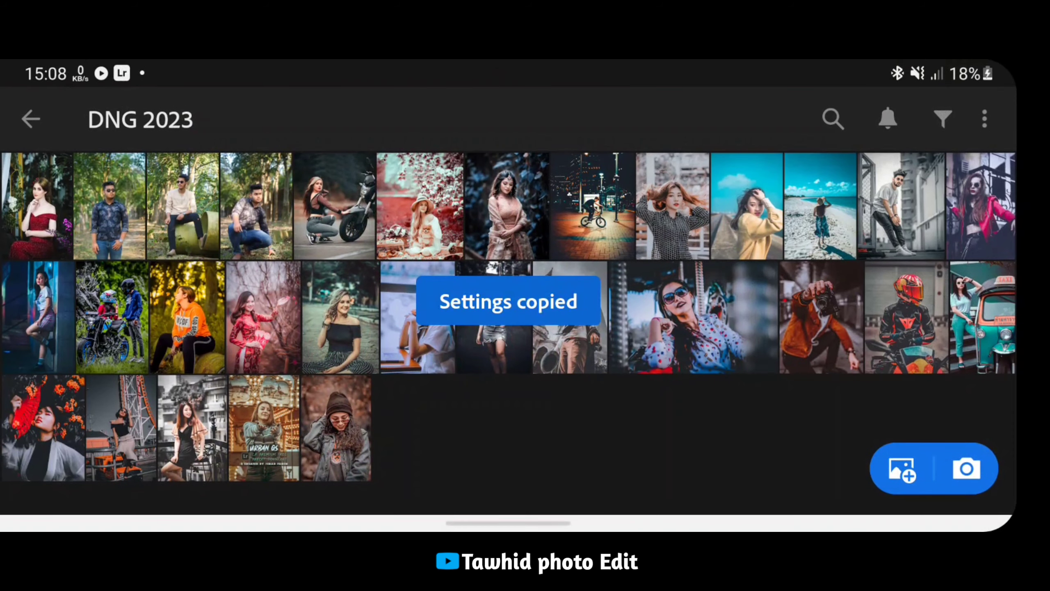
click(39, 222)
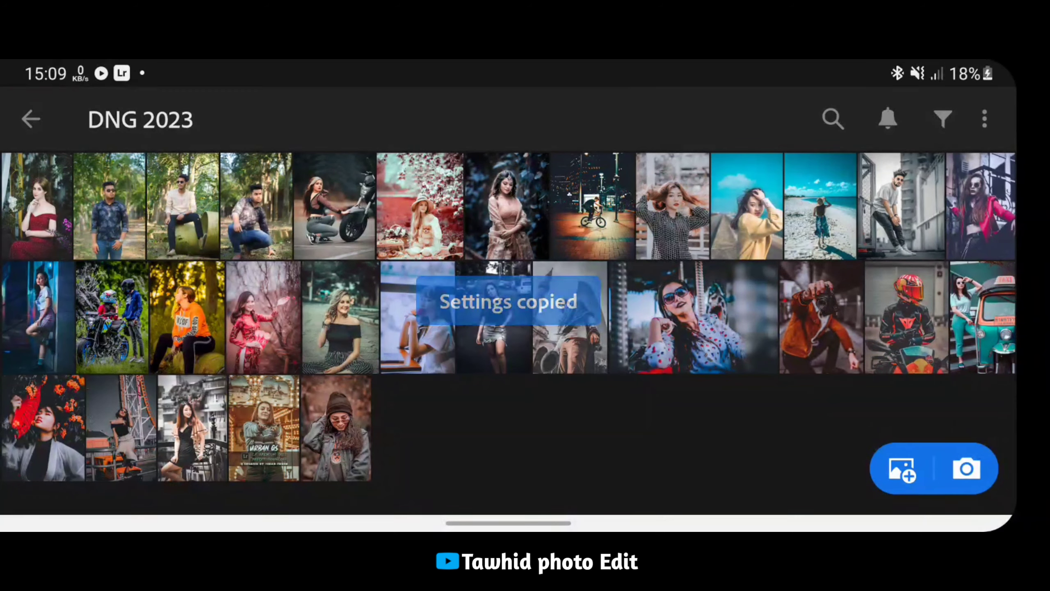
Step: Paste the camera-portrait look onto the red-dress photo and compare it with the original
click(53, 212)
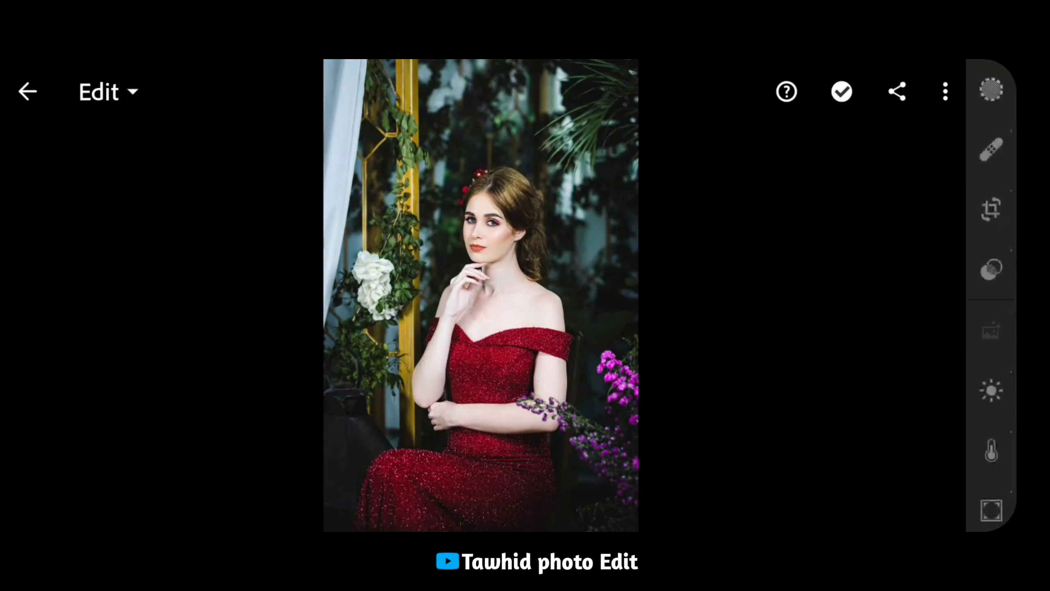
click(945, 92)
scroll(841, 281, down, 3)
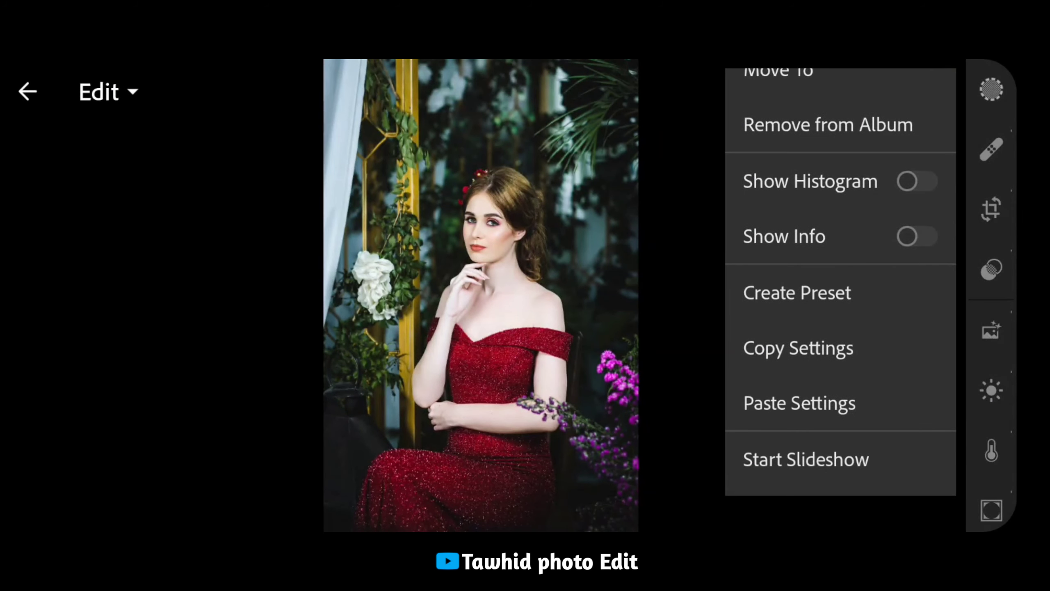
key(Escape)
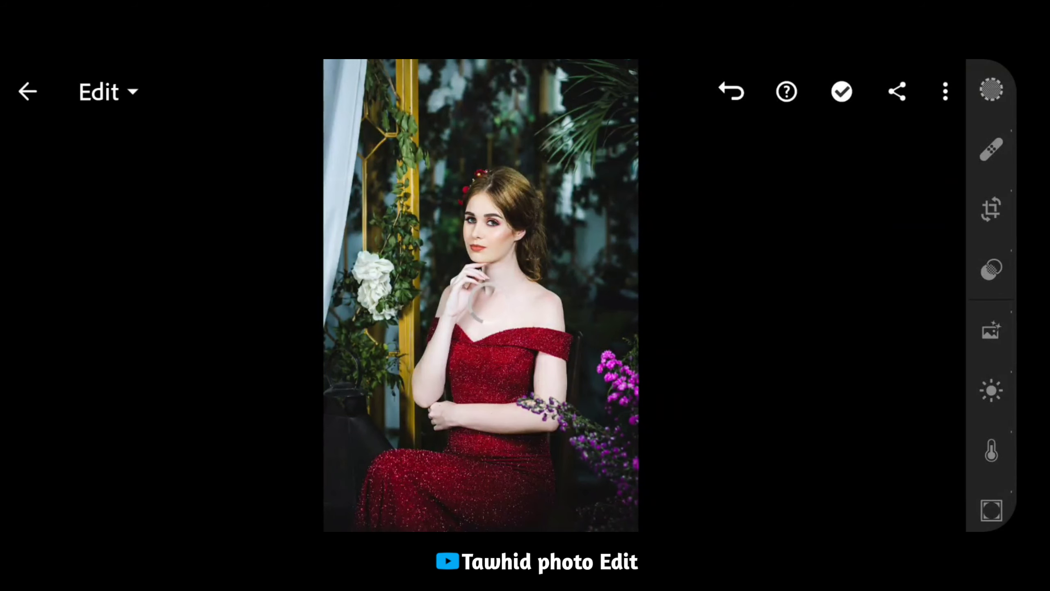
click(489, 302)
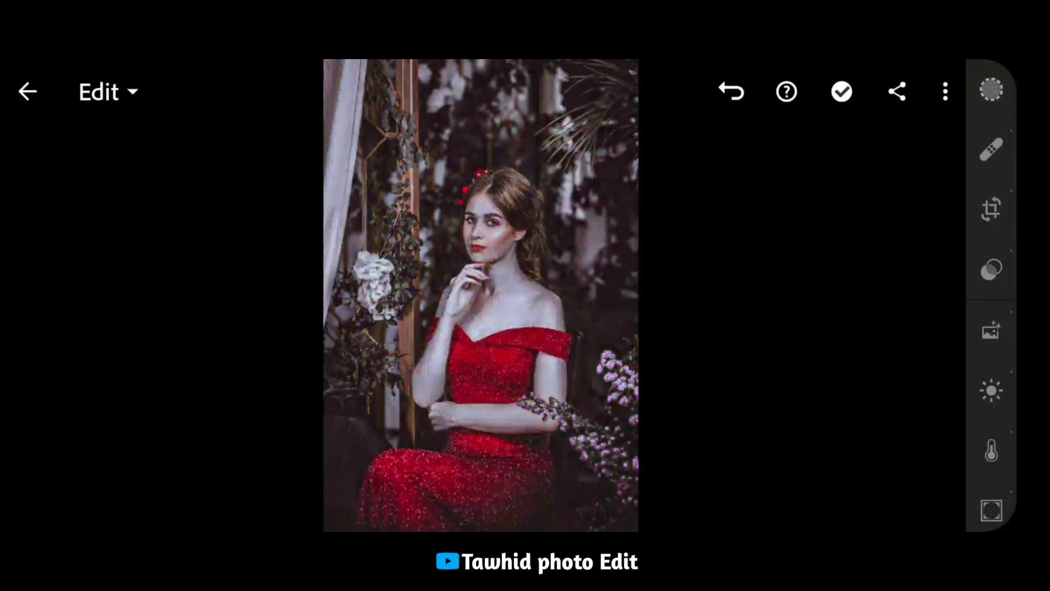
click(481, 295)
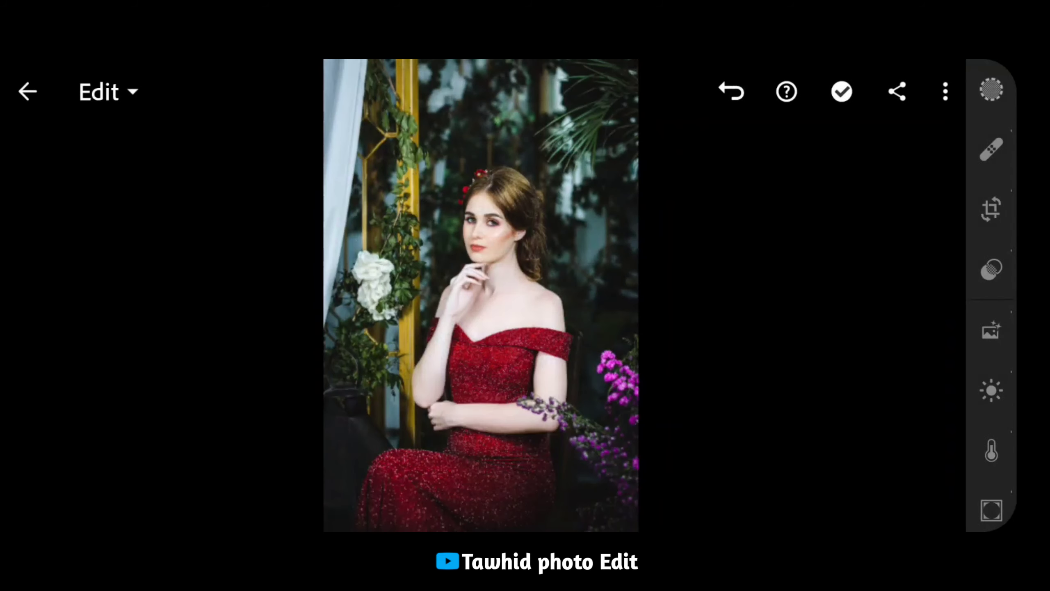
click(481, 295)
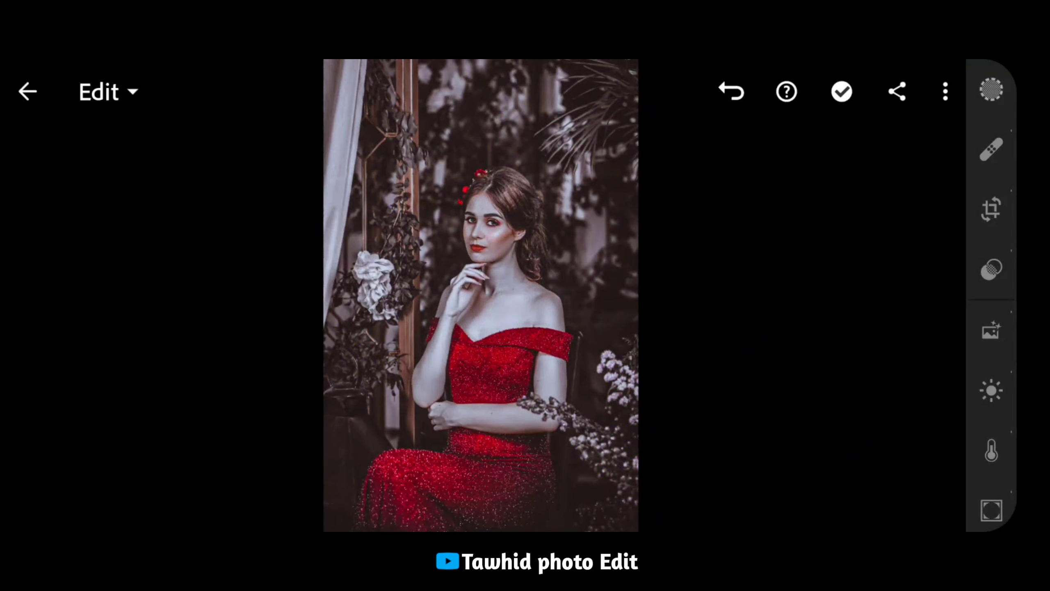
click(481, 295)
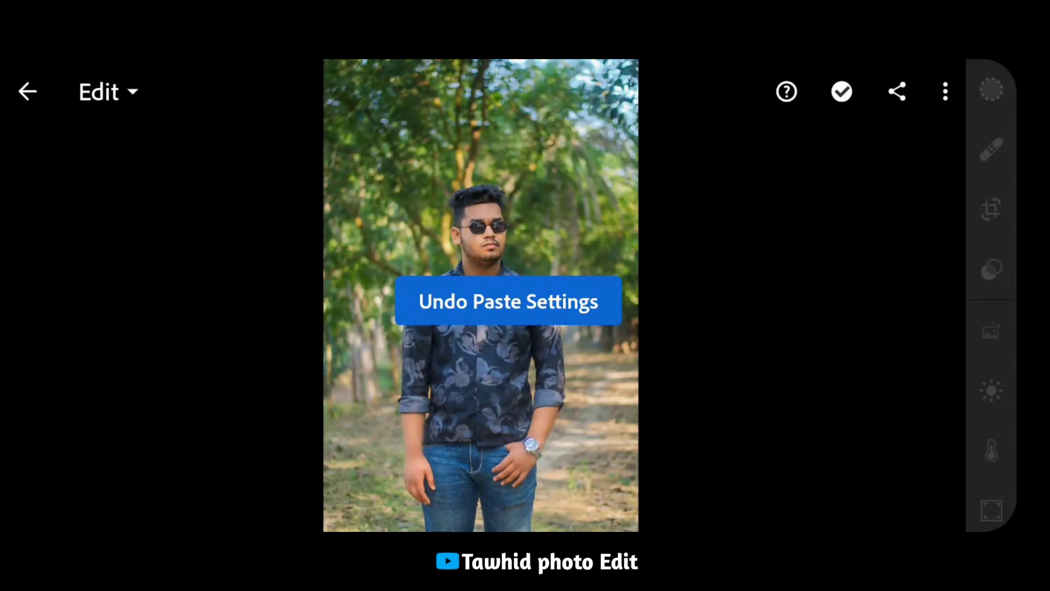
Step: Paste the grade onto the floral-shirt photo, compare with the original, and undo it
click(946, 91)
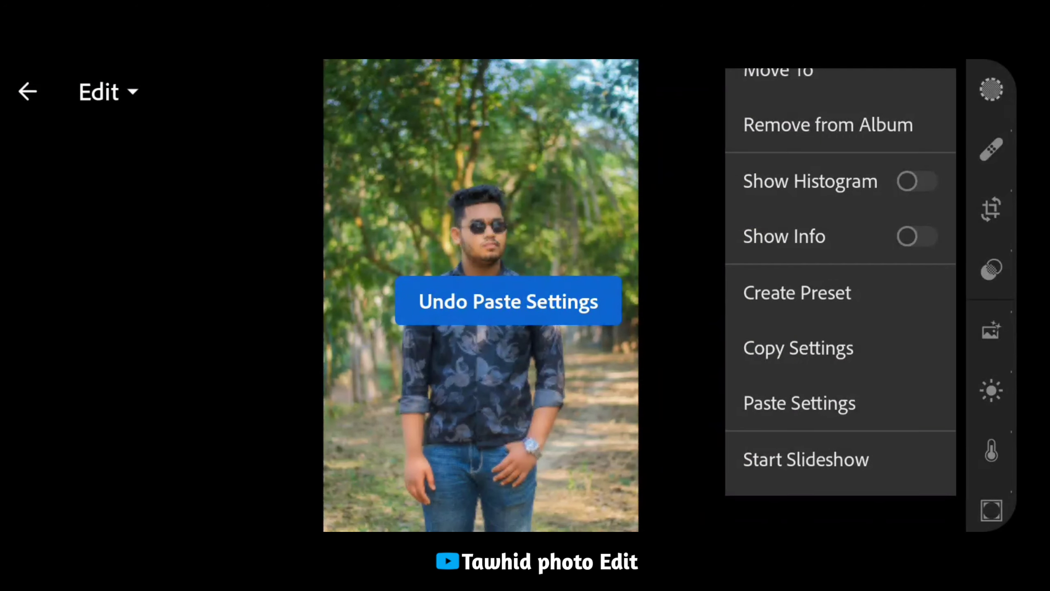
click(799, 403)
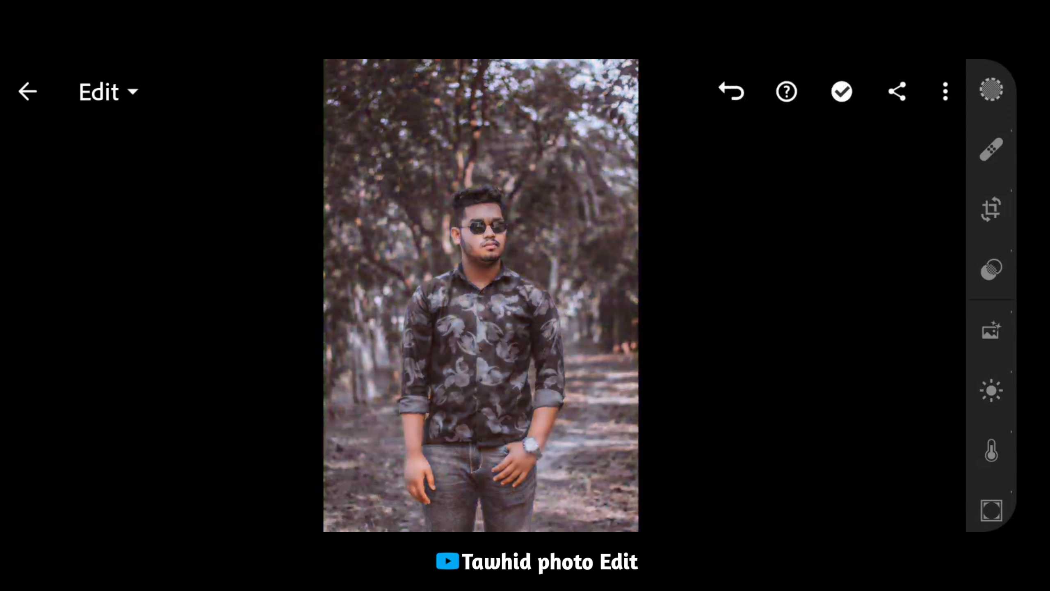
click(481, 295)
click(481, 295)
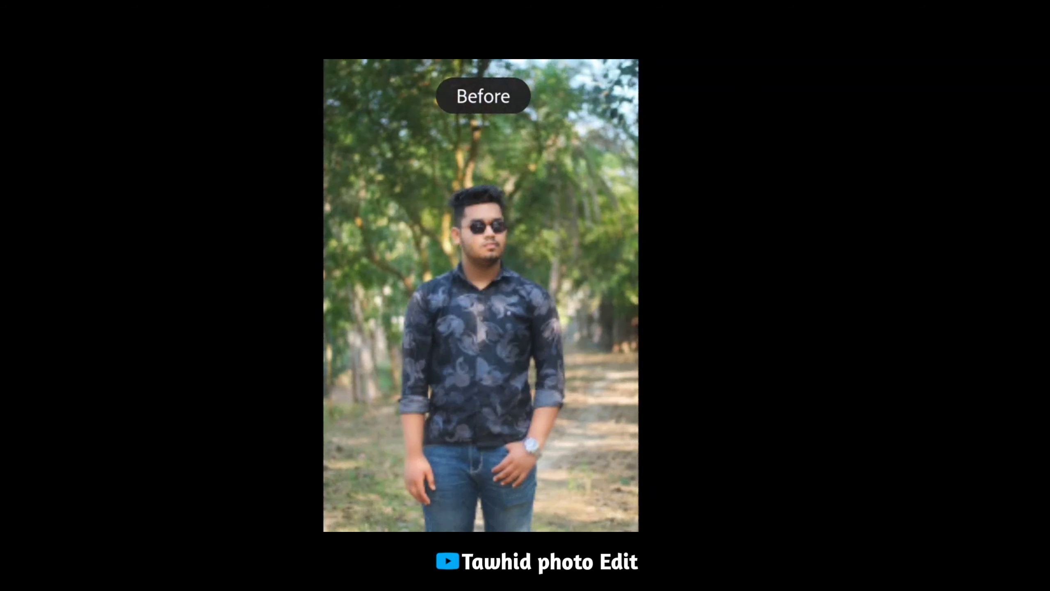
key(ctrl+z)
Step: On the crouching photo, compare the pasted grade with the original and undo it
drag(579, 373, 372, 372)
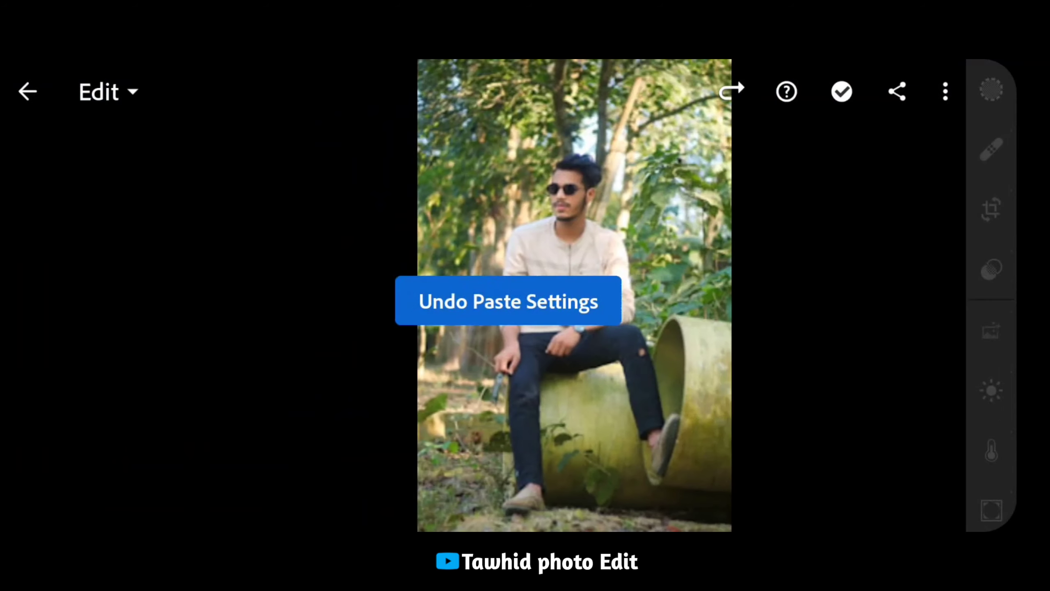
drag(579, 372, 372, 372)
click(945, 91)
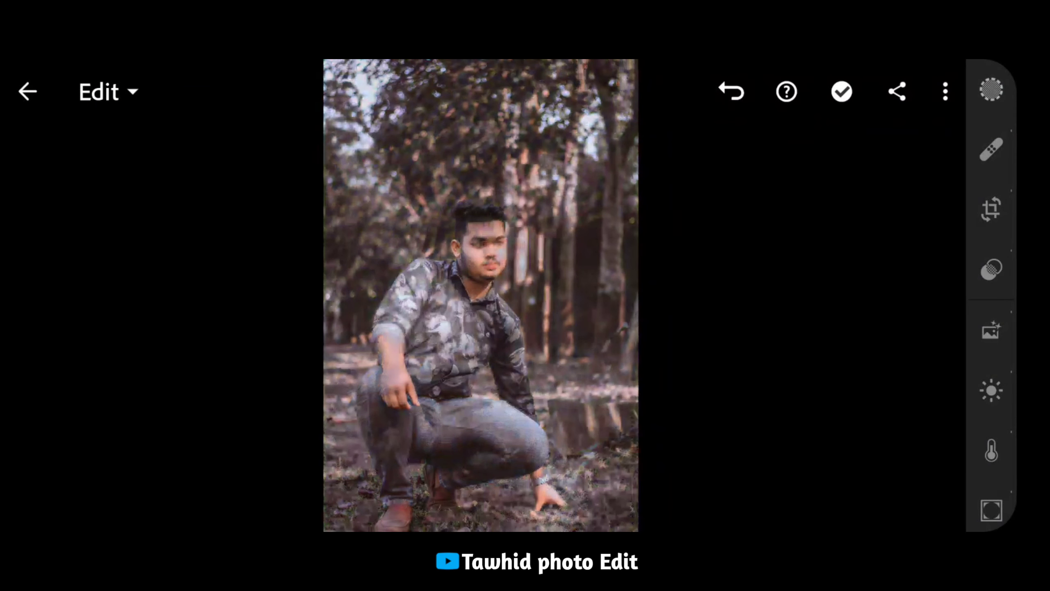
click(481, 296)
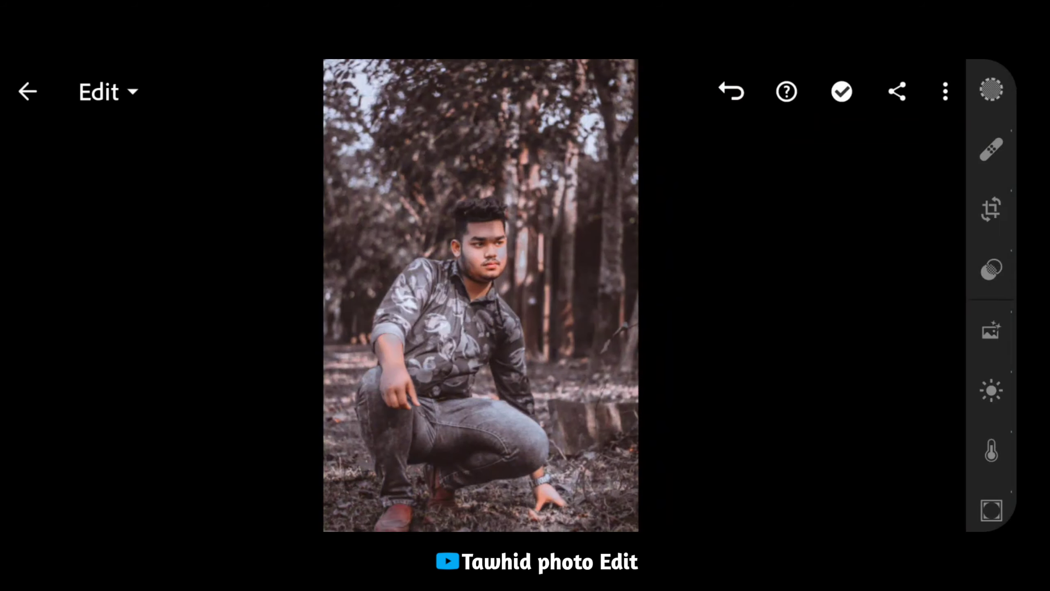
click(481, 295)
click(731, 91)
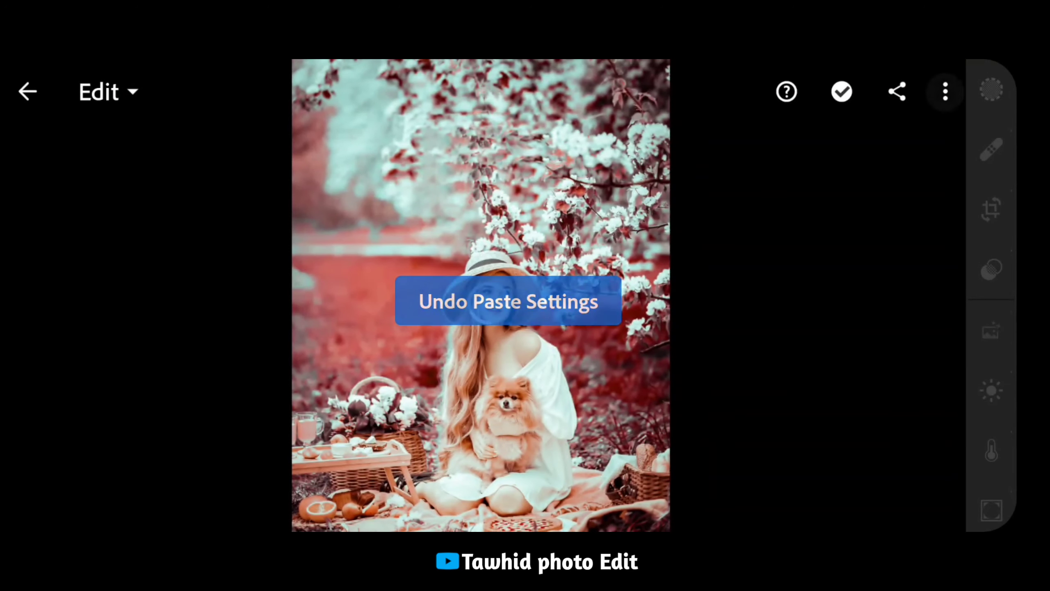
Step: Copy the picnic photo's settings with Geometry ticked, repeating the copy, then return to the grid
click(945, 91)
click(798, 348)
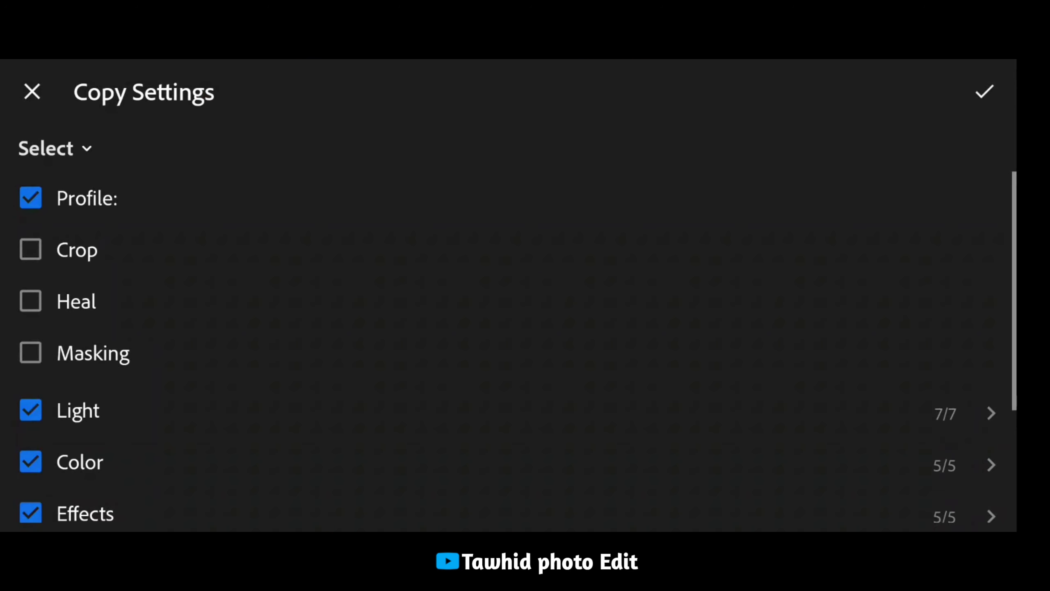
scroll(509, 331, down, 4)
click(30, 503)
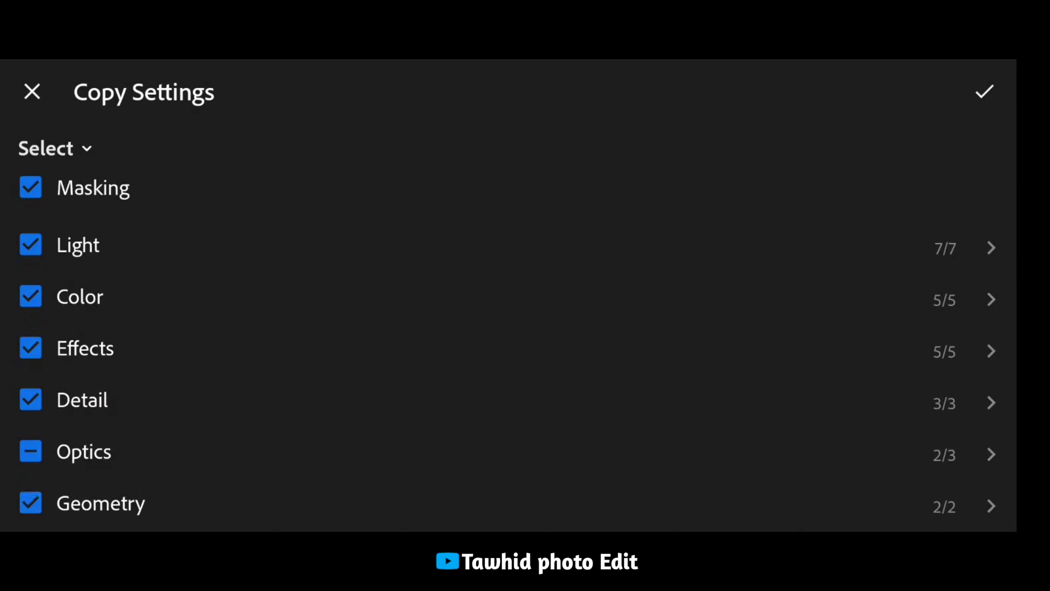
click(984, 91)
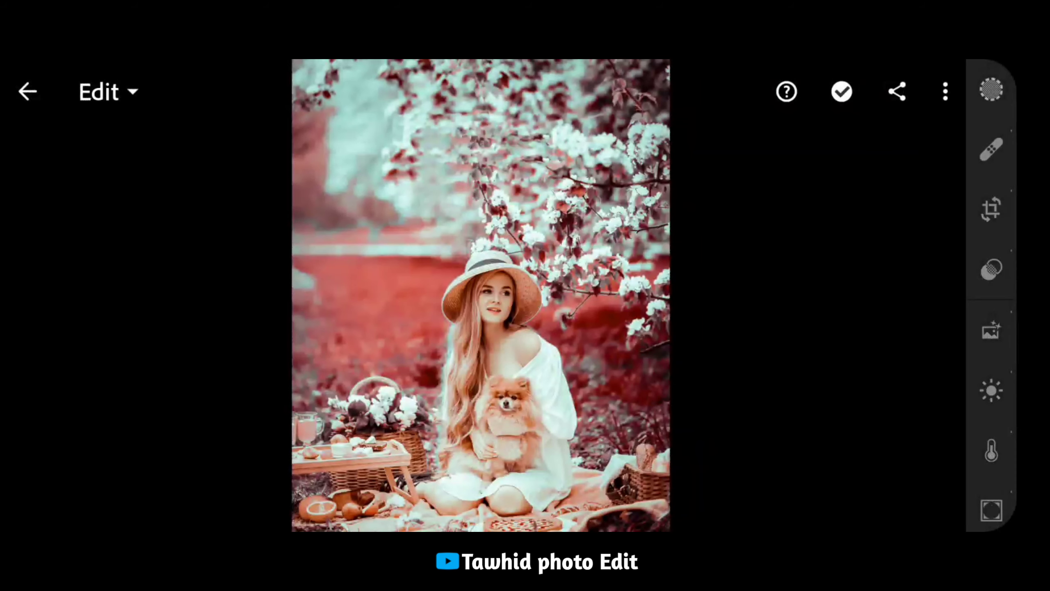
click(946, 91)
click(798, 348)
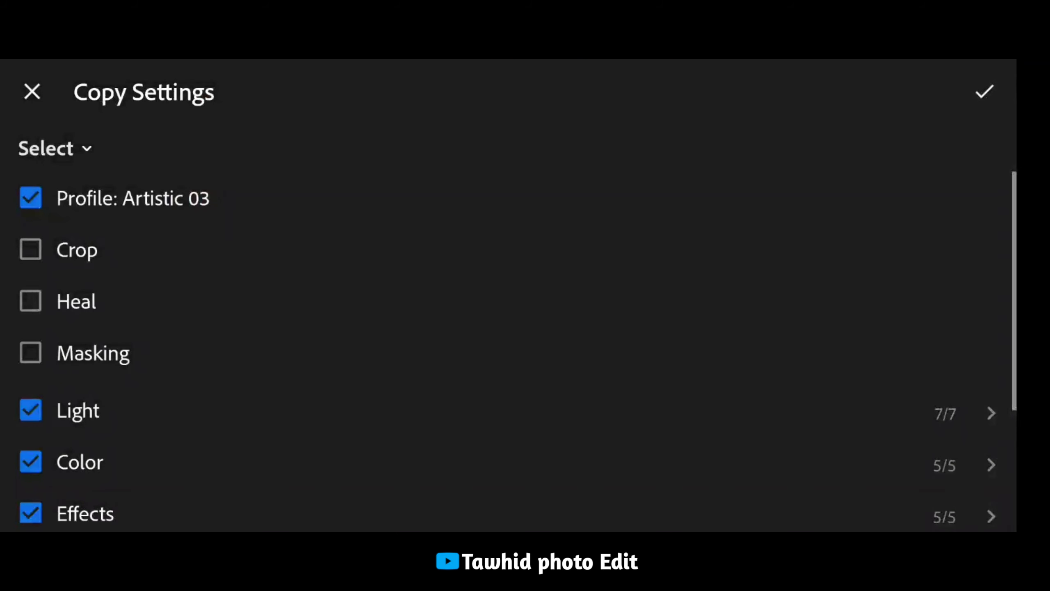
scroll(509, 331, down, 4)
click(30, 502)
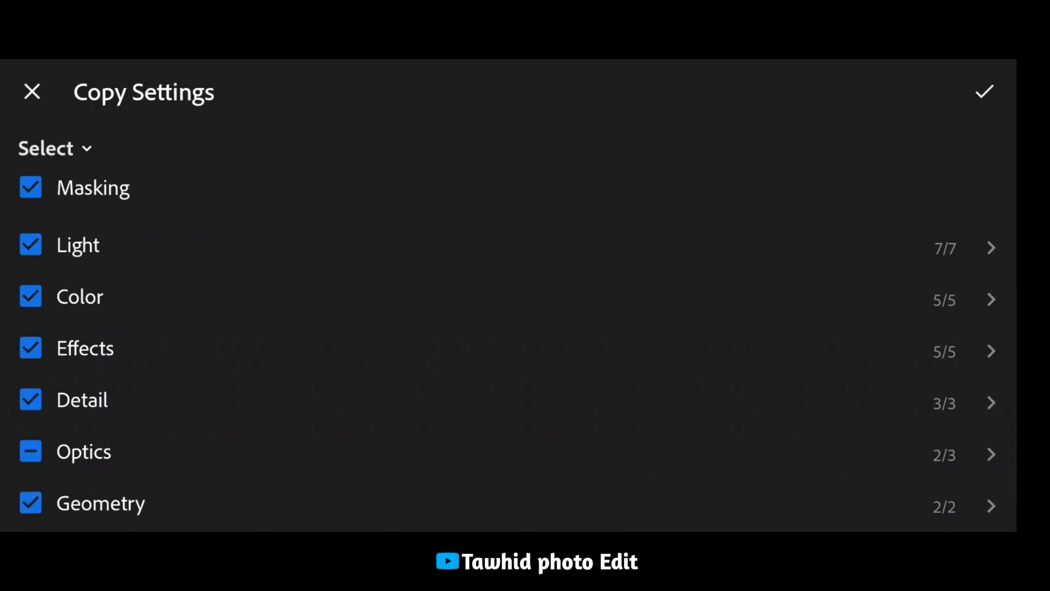
click(984, 91)
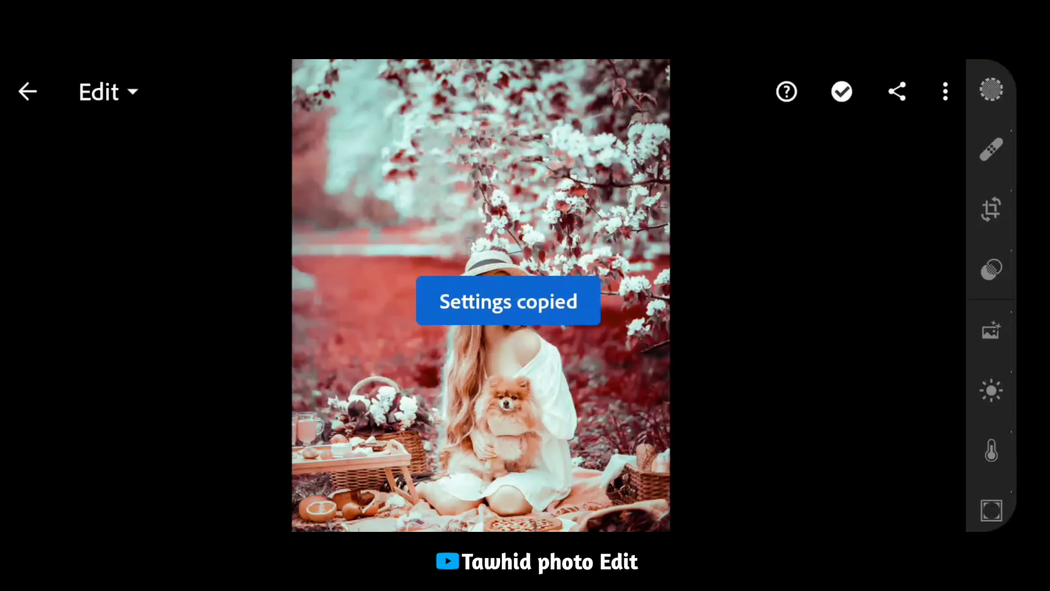
click(28, 91)
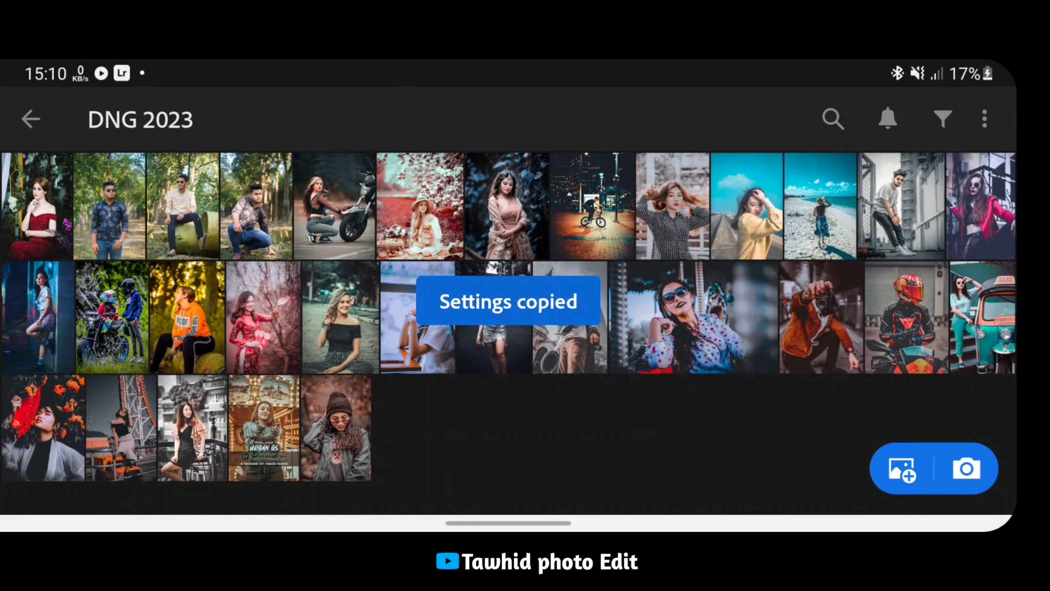
Step: Paste the picnic grade onto the man-on-pipe photo and undo it
click(182, 205)
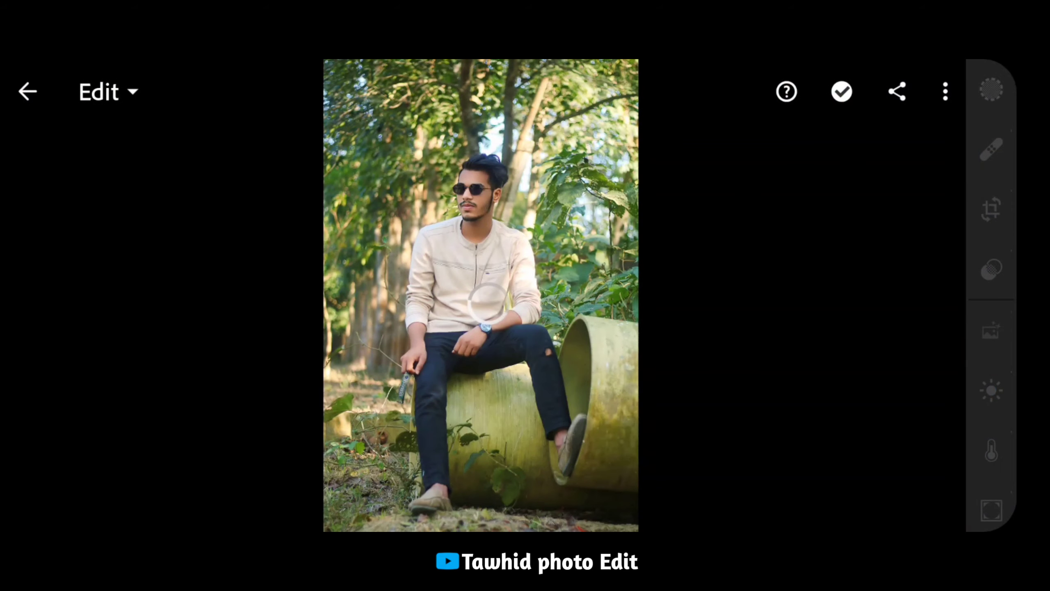
click(945, 92)
scroll(841, 281, down, 2)
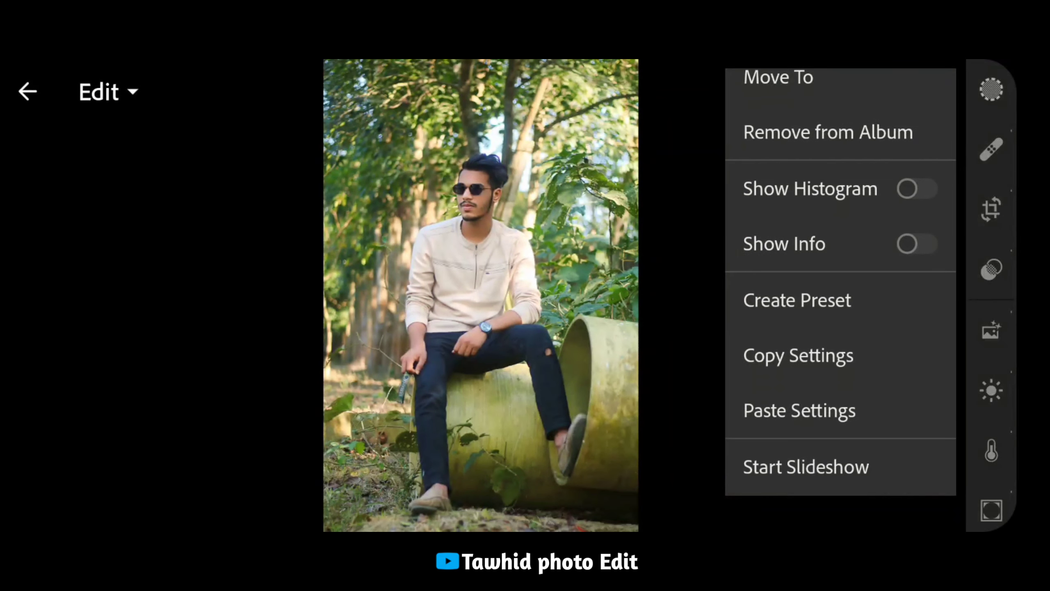
key(Escape)
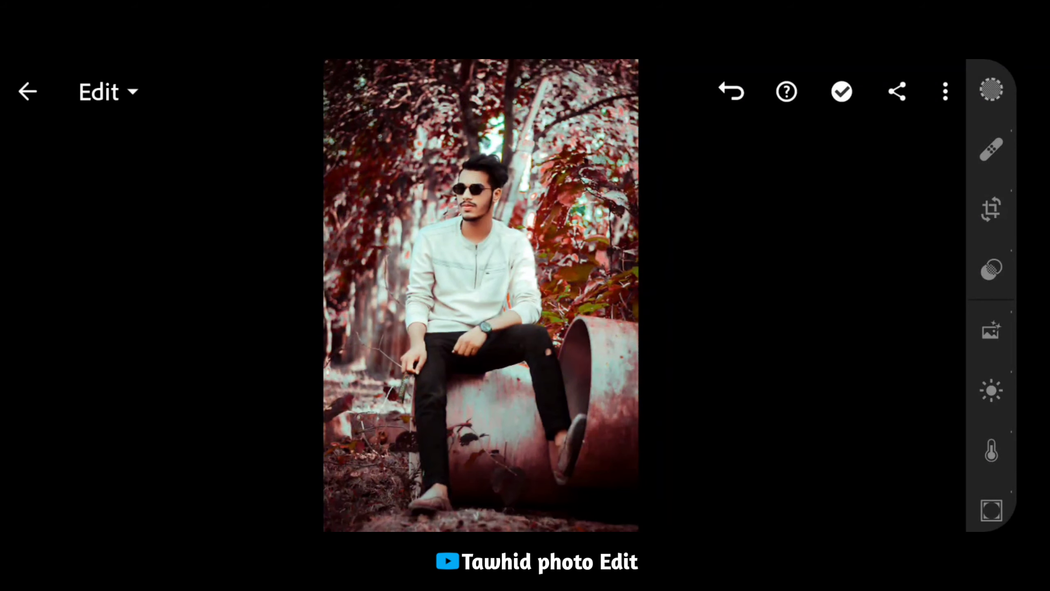
click(732, 91)
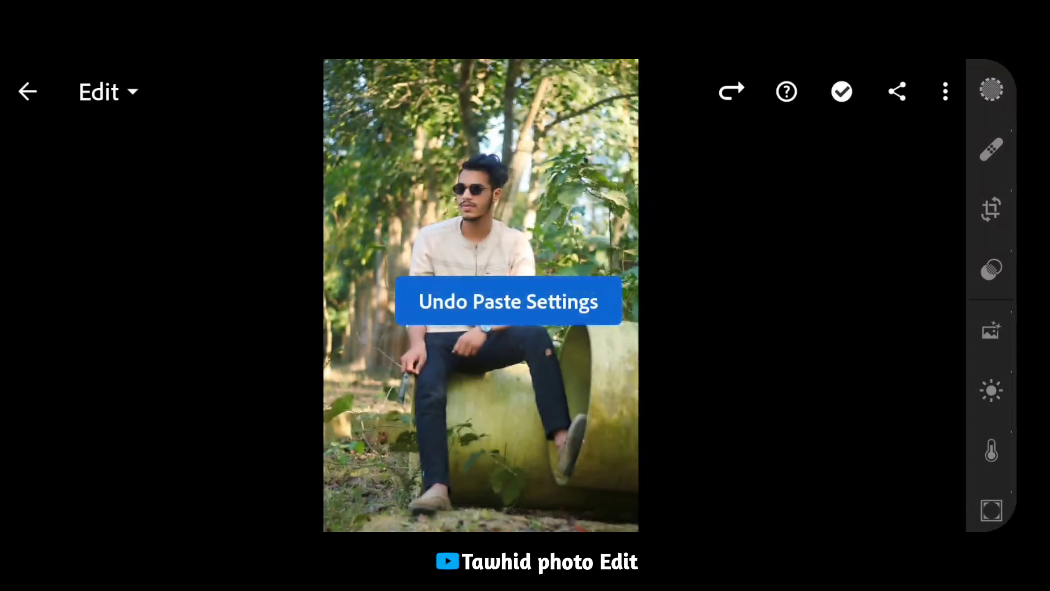
Step: Paste the grade onto the crouching-man photo, compare, undo, and return to the DNG 2023 grid
drag(579, 289, 372, 289)
click(945, 91)
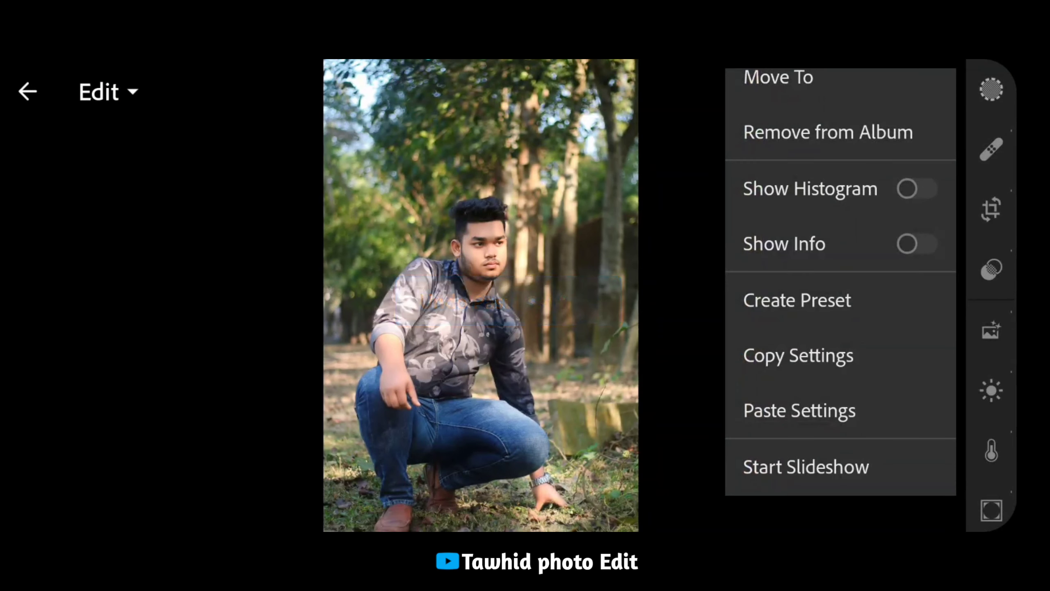
click(799, 410)
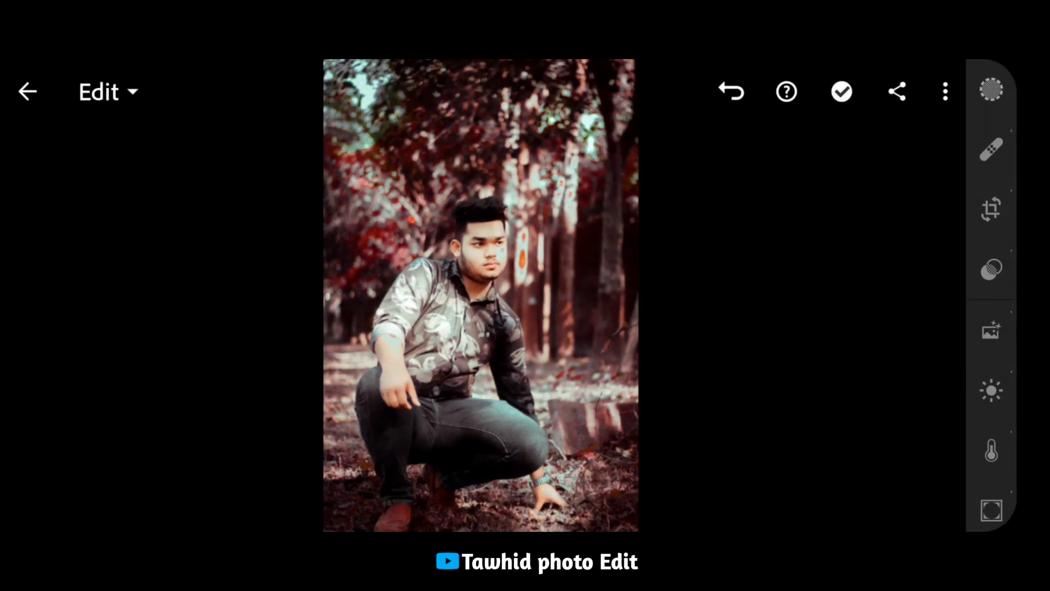
click(481, 295)
click(731, 91)
click(27, 91)
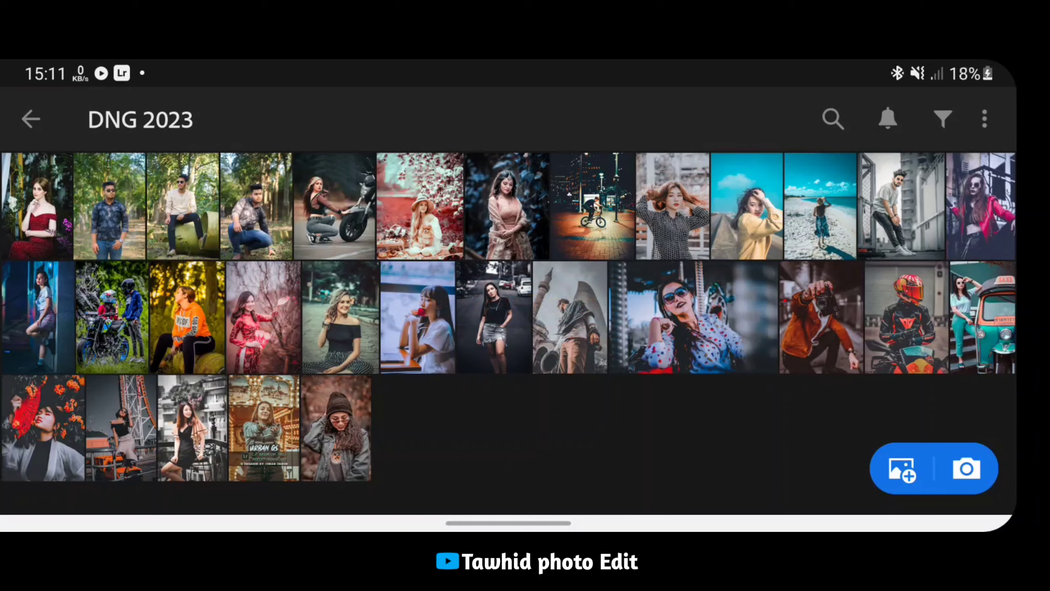
Step: Copy the red-fan photo's settings with Geometry included and return to the album
click(43, 428)
click(946, 92)
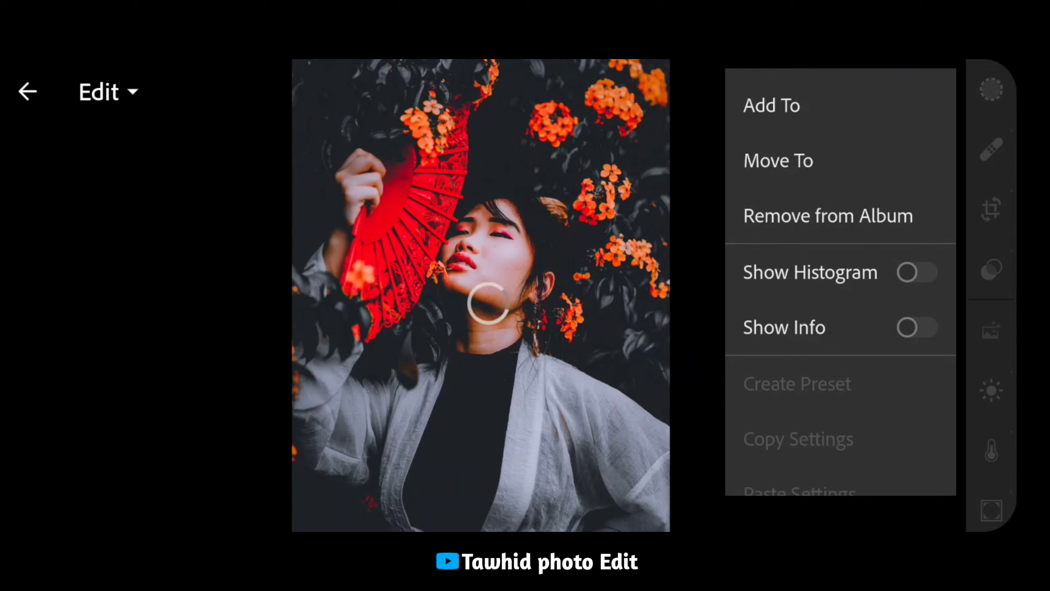
scroll(841, 282, down, 2)
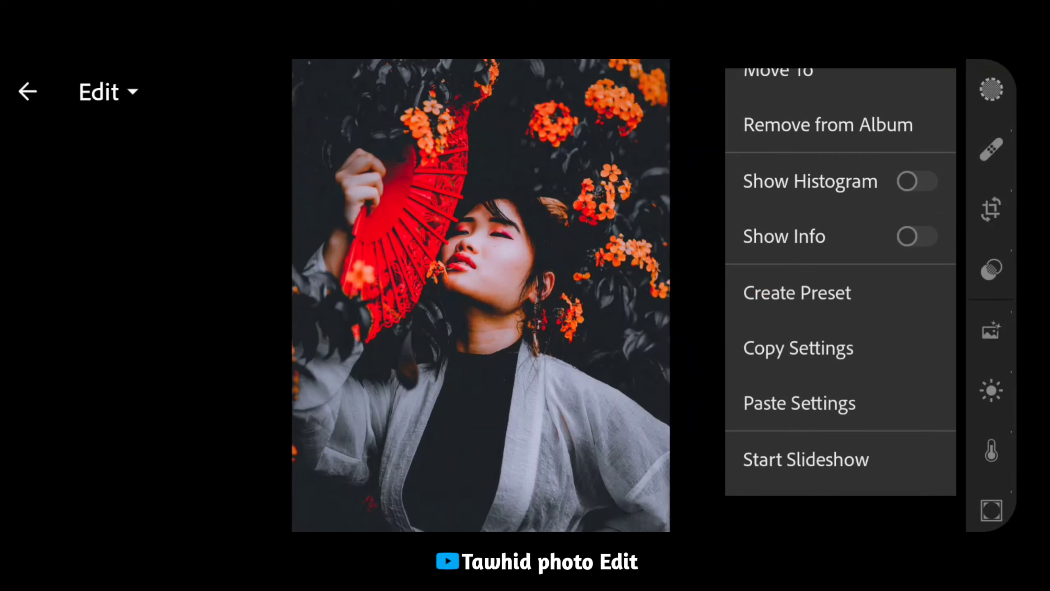
click(797, 348)
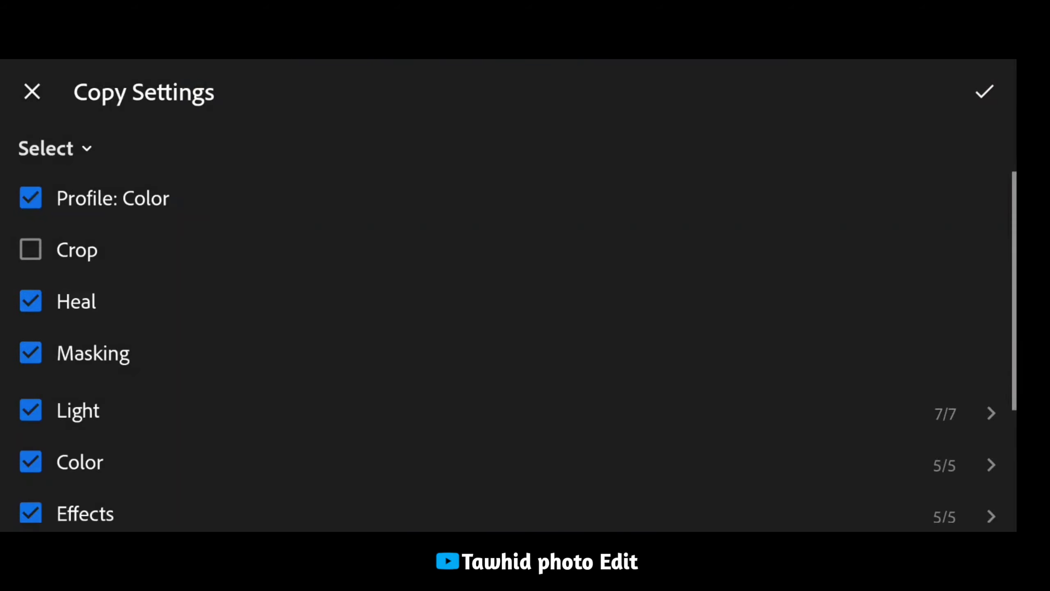
scroll(517, 349, down, 4)
click(30, 502)
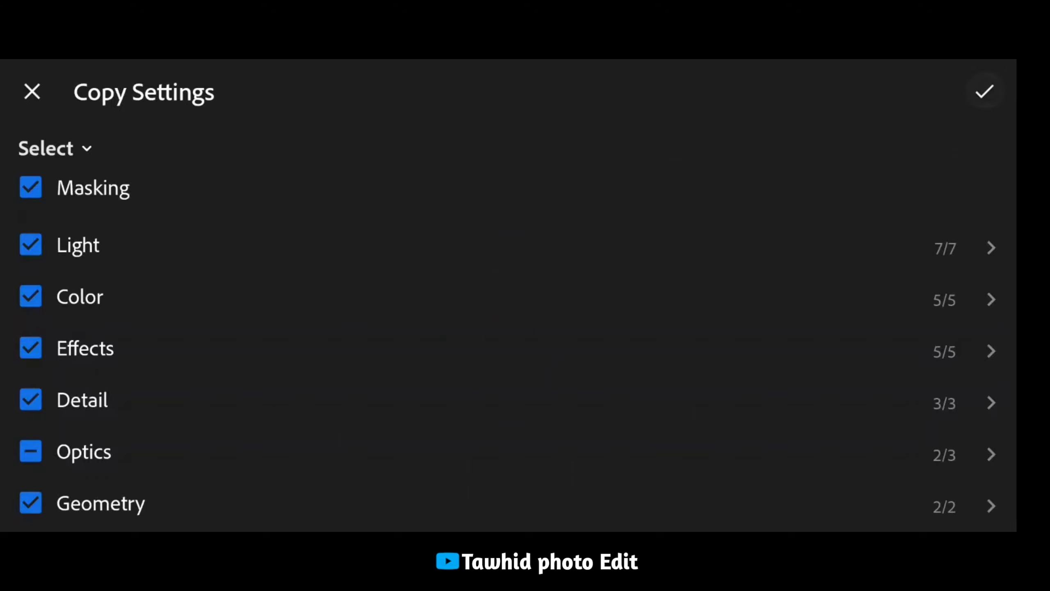
click(984, 91)
click(25, 91)
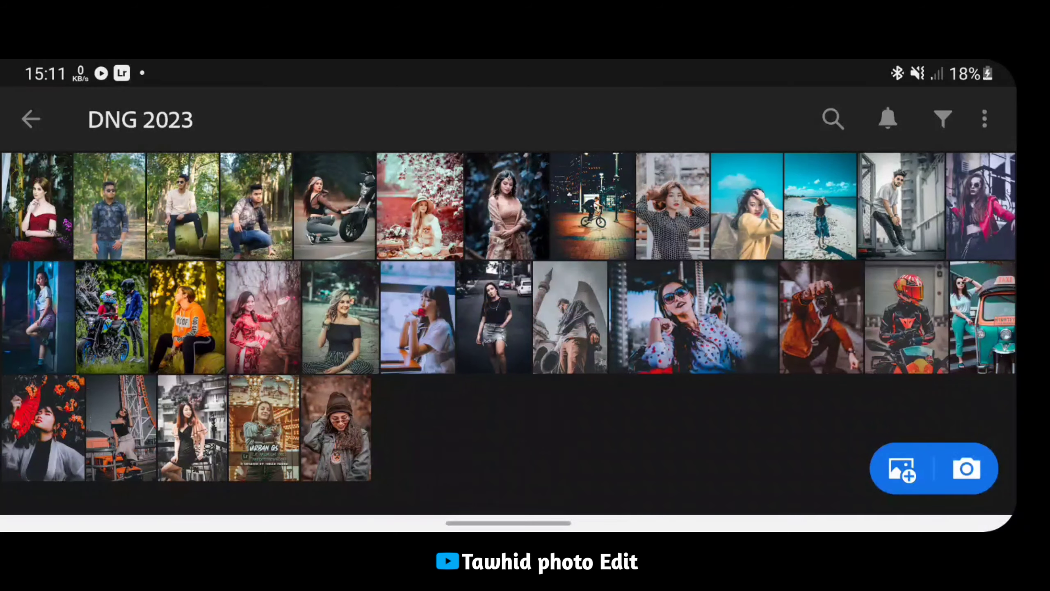
Step: Paste the red-fan settings onto the floral-shirt photo, compare with the original, and undo
click(109, 206)
click(945, 92)
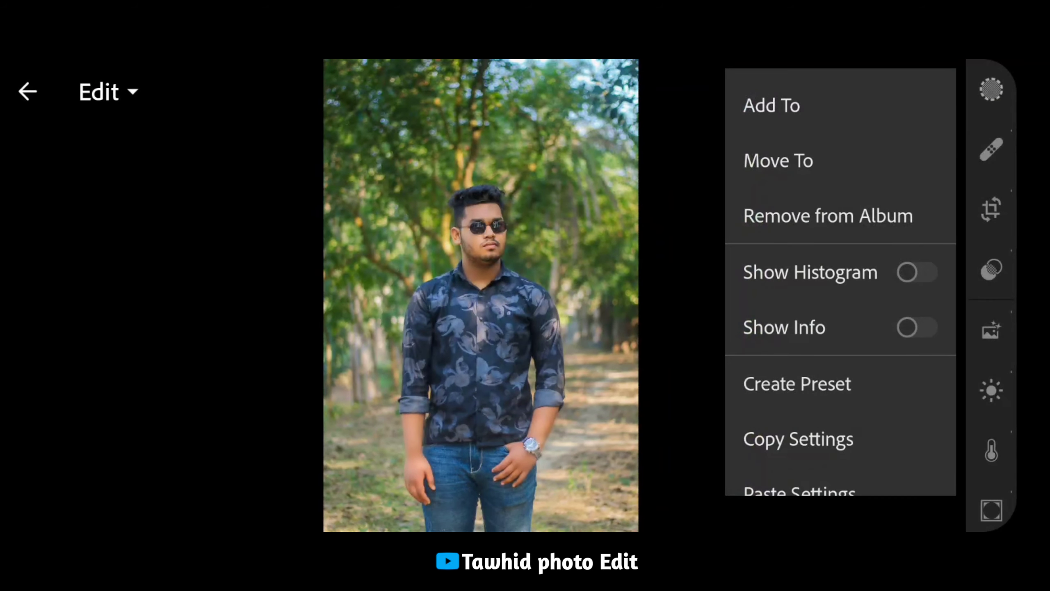
scroll(840, 281, down, 2)
click(799, 433)
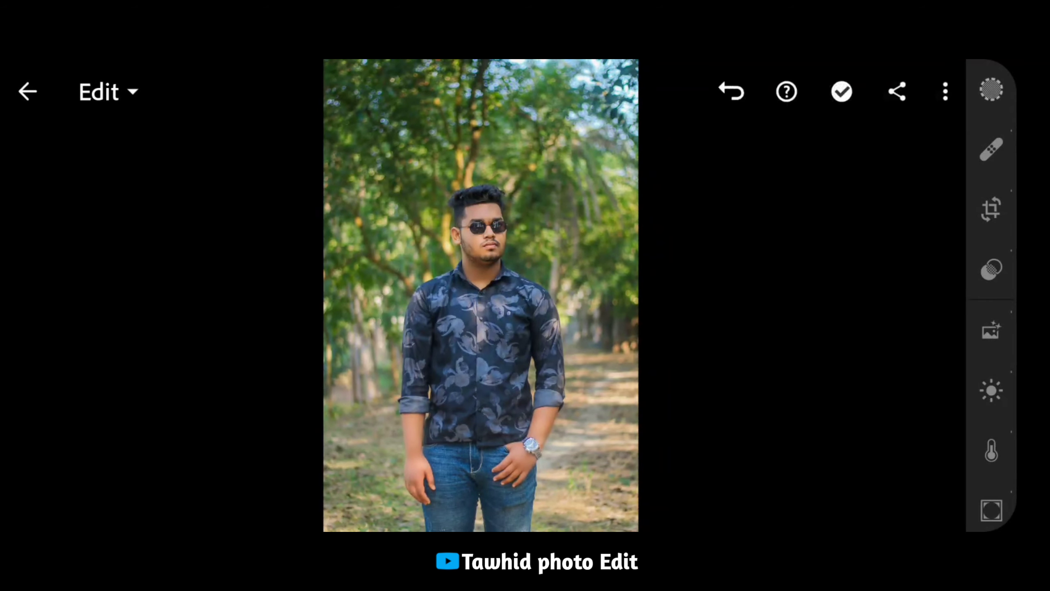
click(481, 295)
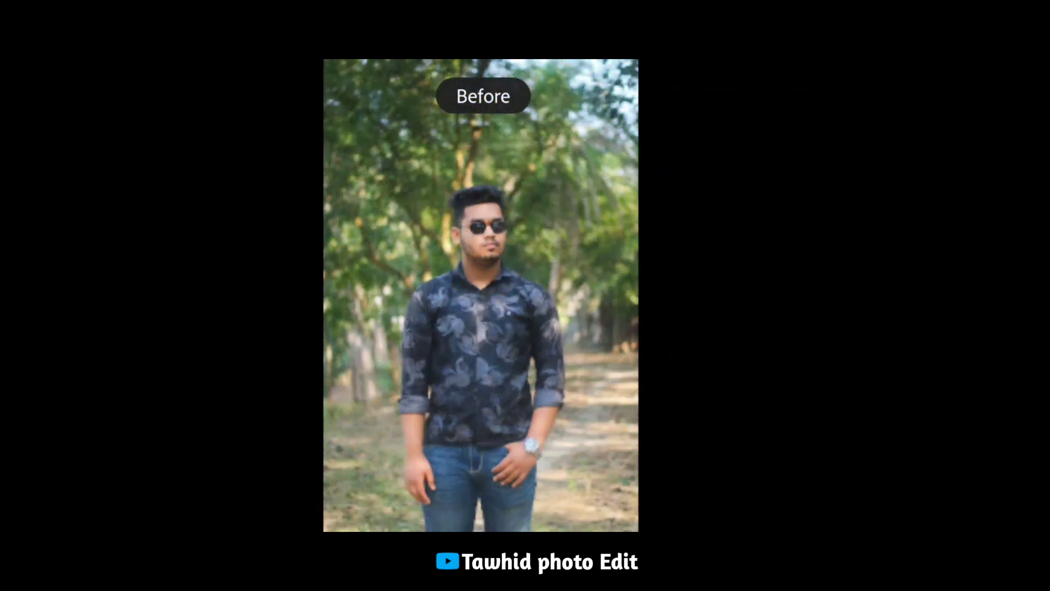
click(475, 331)
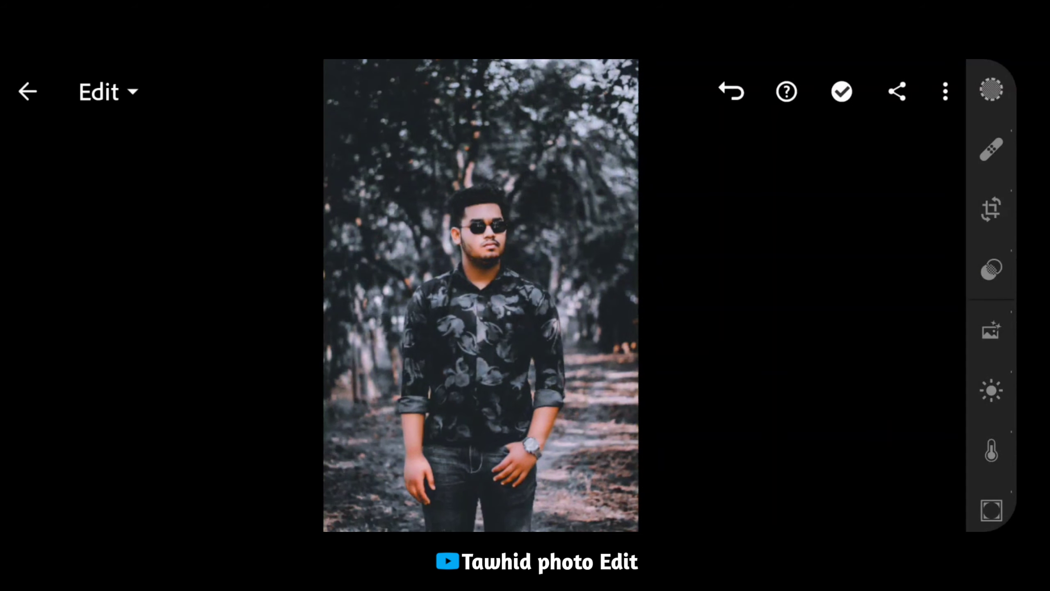
click(731, 91)
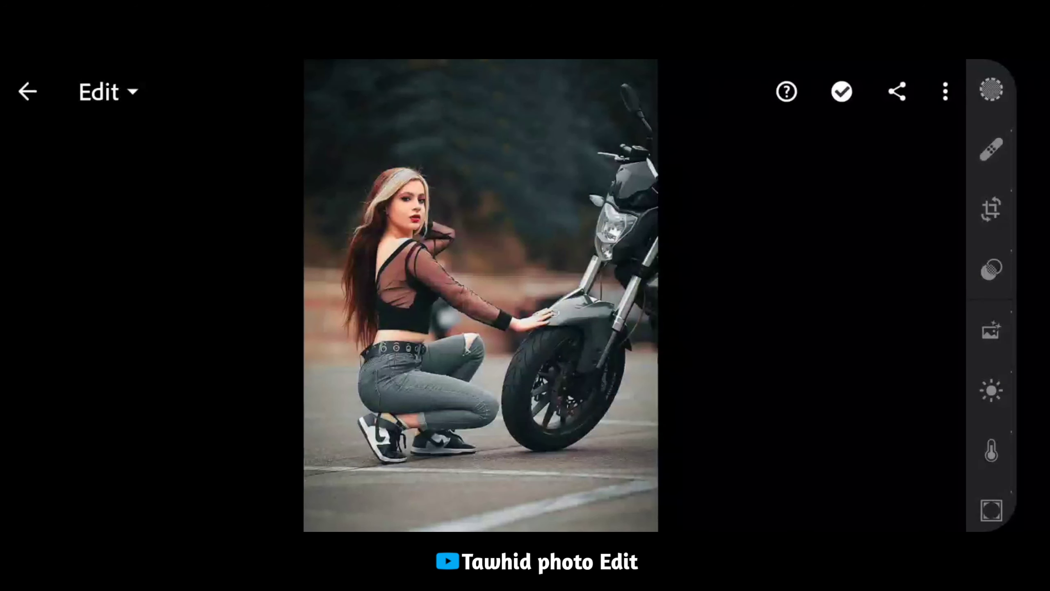
Step: Start a preset from the motorcycle photo in a new group named 'Tawhid photo Prime 📸🖤'
click(945, 91)
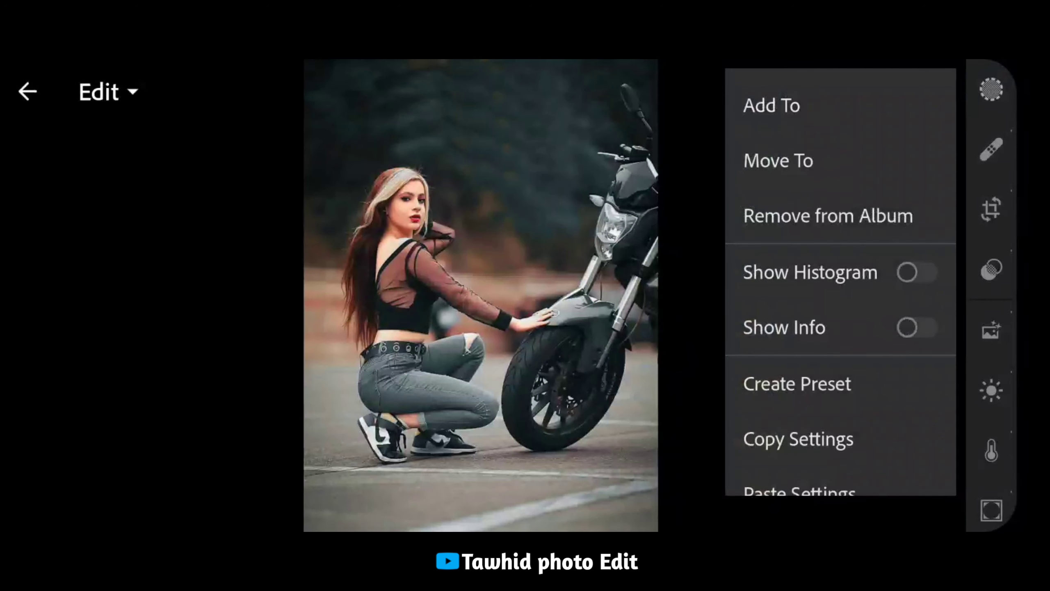
scroll(840, 281, down, 2)
click(797, 323)
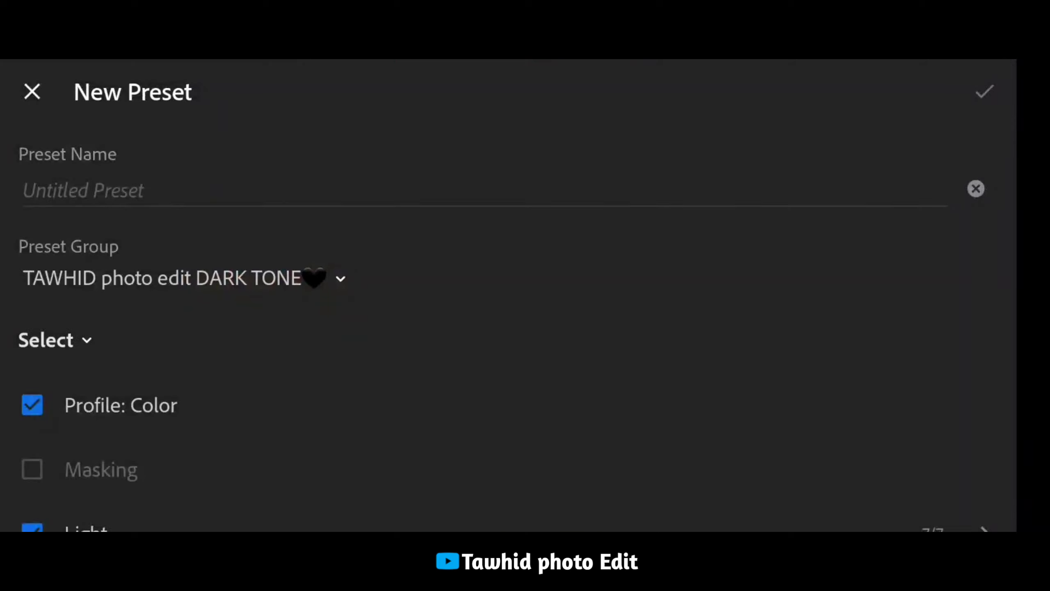
click(182, 278)
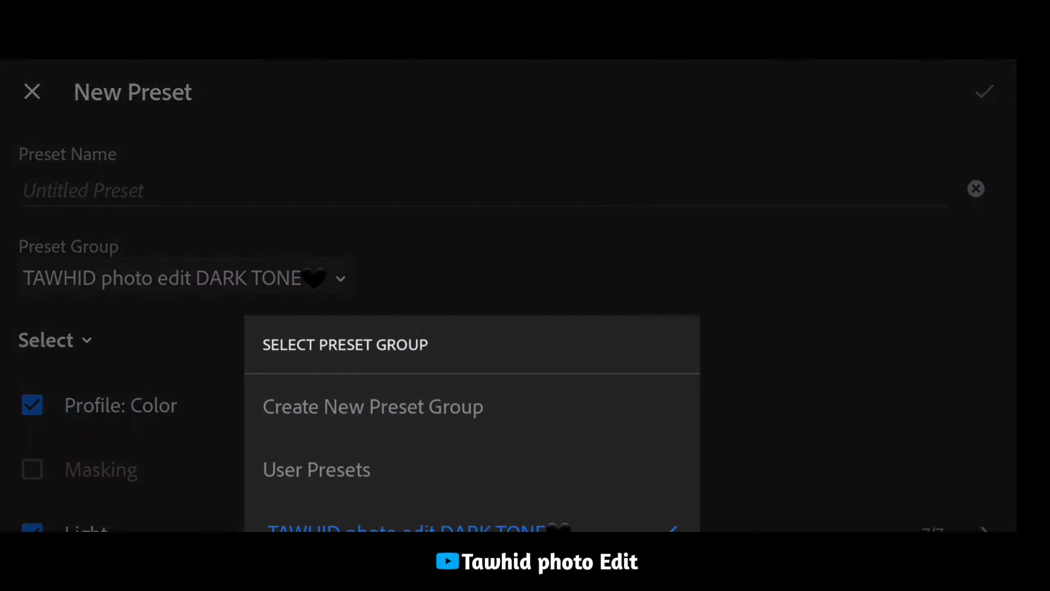
click(426, 406)
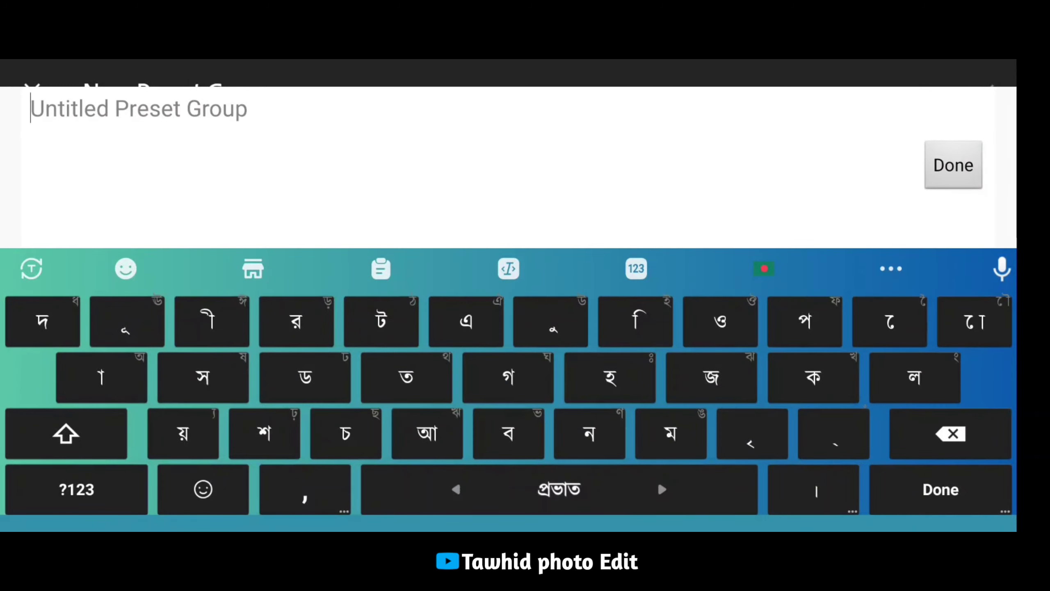
drag(559, 489, 662, 489)
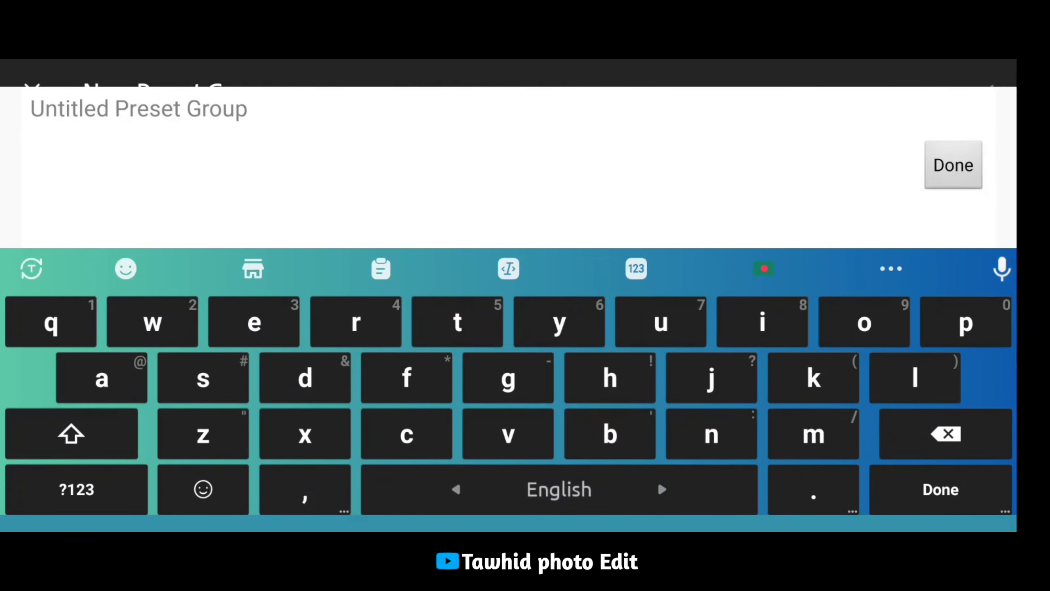
text(t)
click(204, 269)
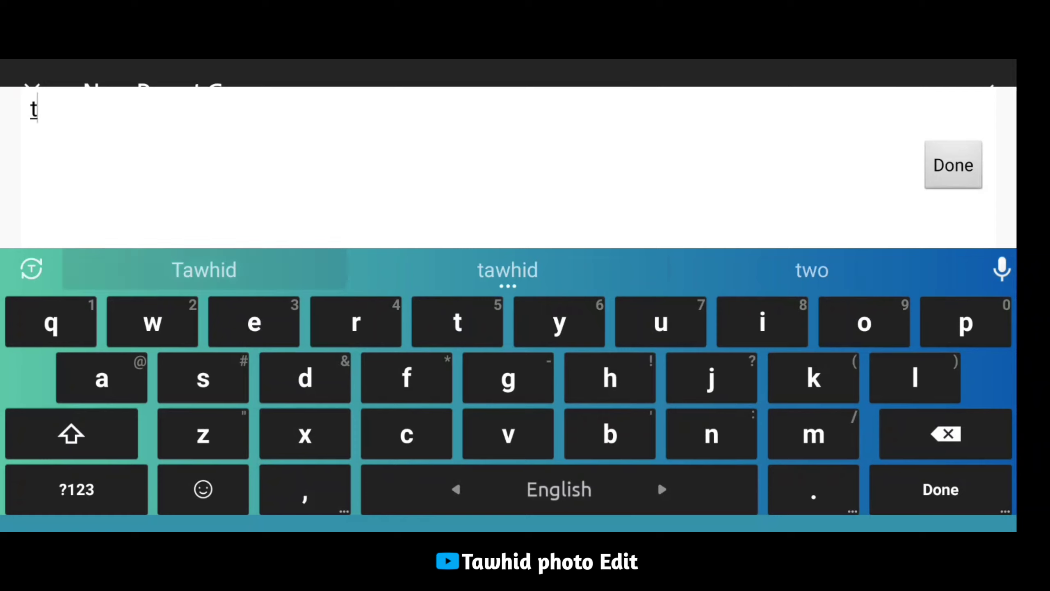
text(Tawhid photo)
click(508, 269)
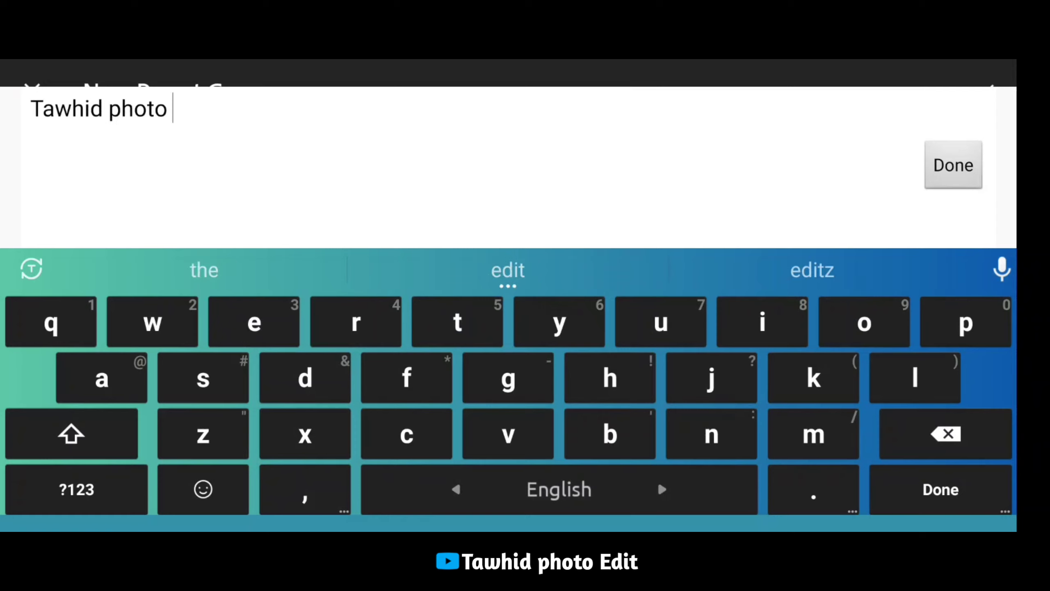
text(Prime)
click(204, 489)
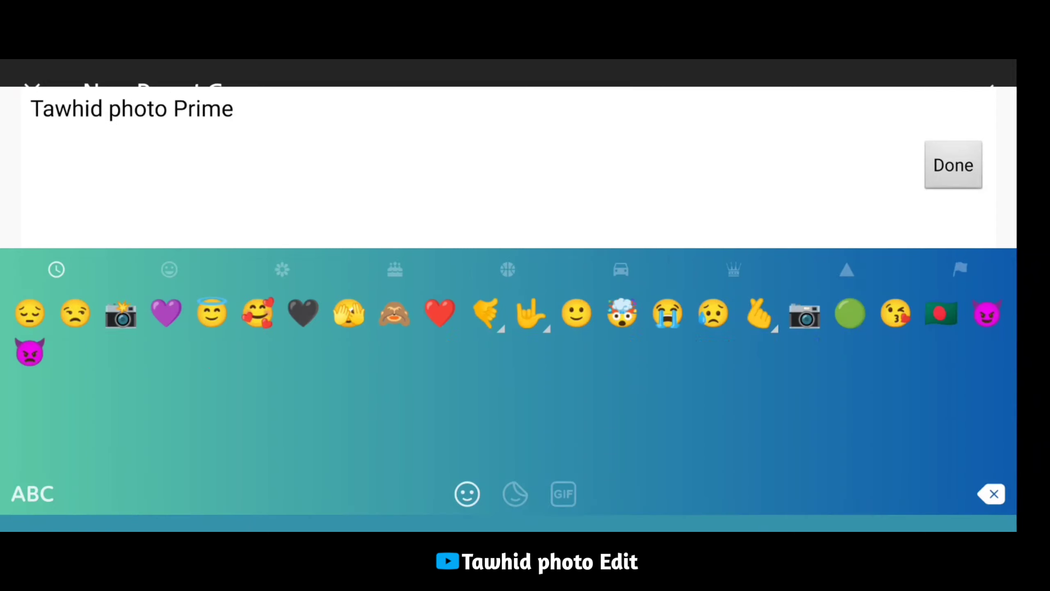
text( 📸)
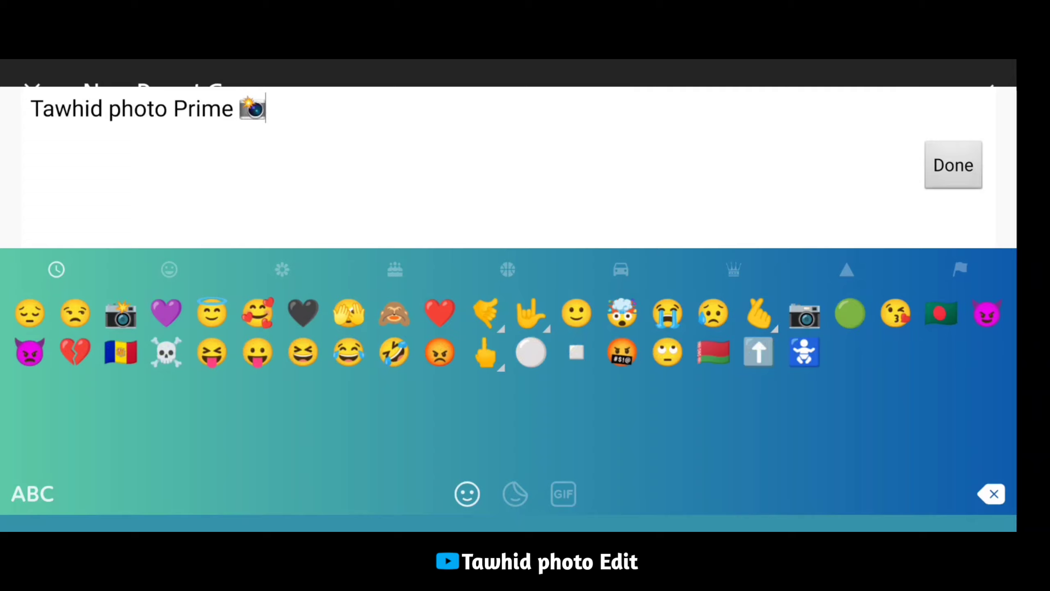
text(🖤)
click(953, 164)
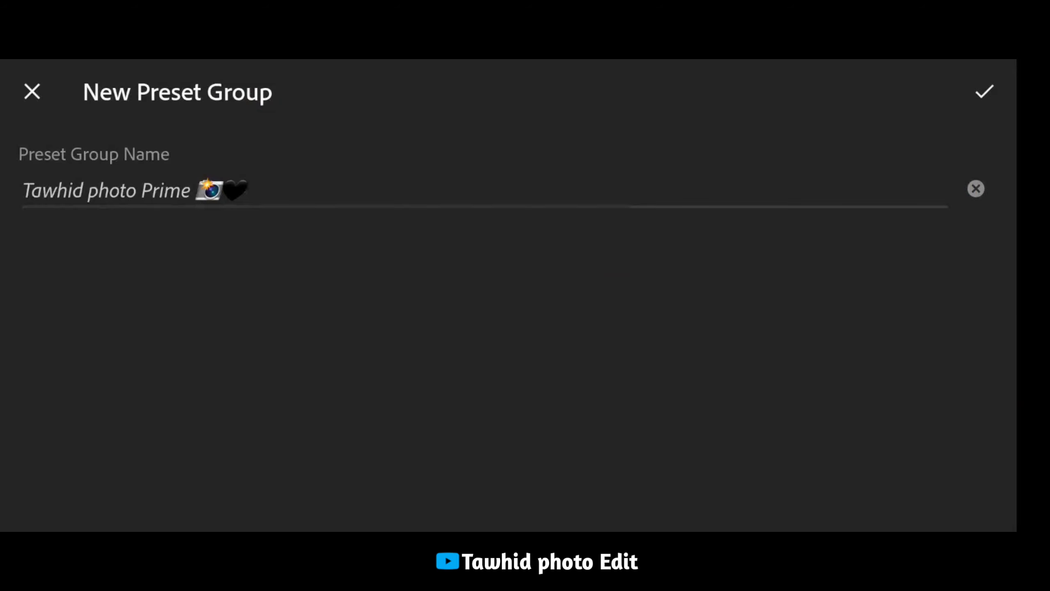
click(984, 92)
Step: Name the preset 1, save it, then swipe to the picnic photo
click(165, 190)
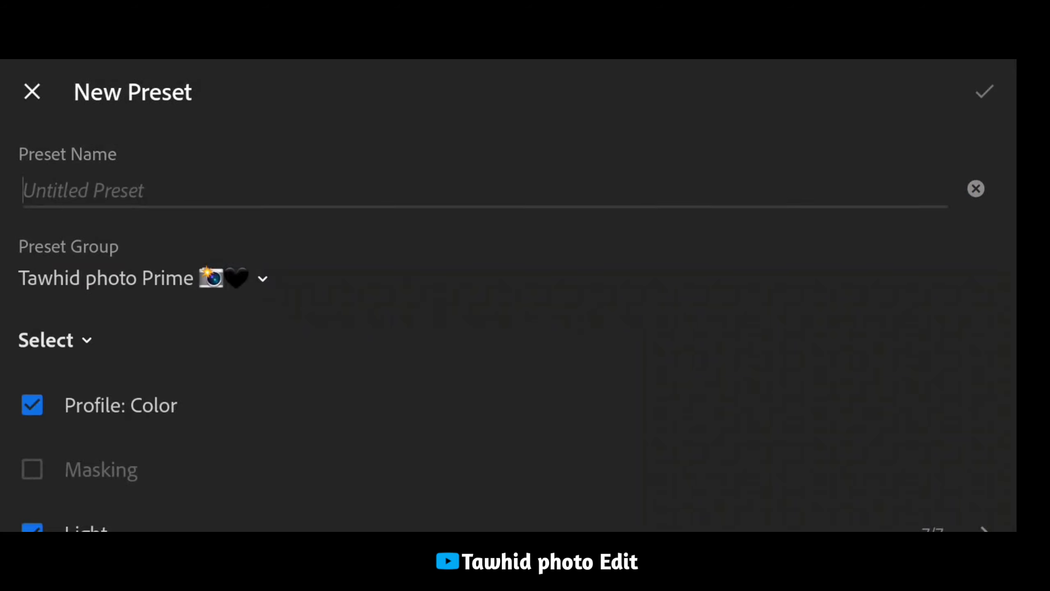
click(76, 490)
text(1)
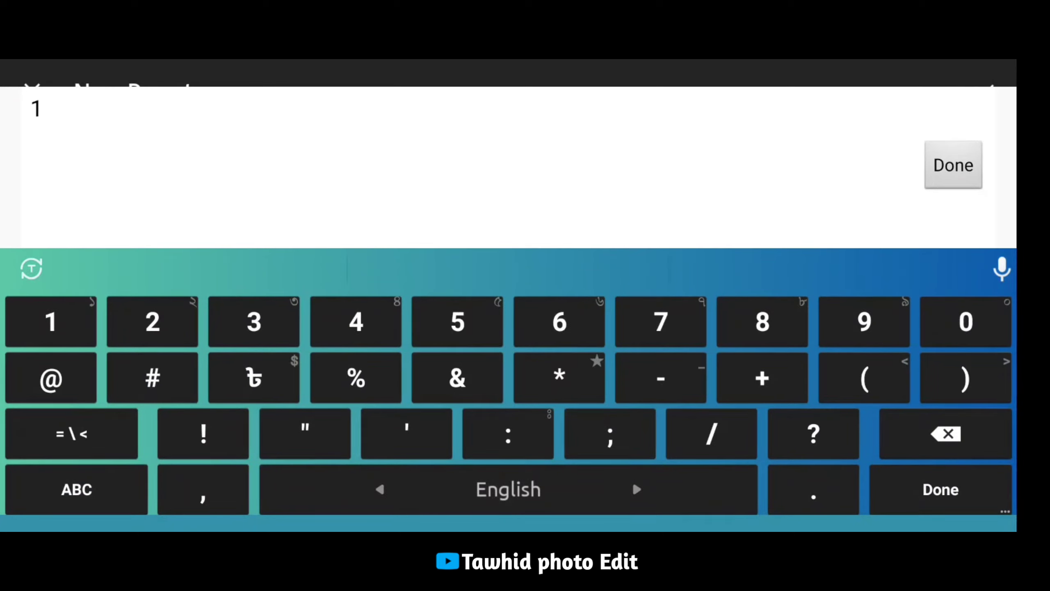
click(953, 165)
scroll(505, 335, down, 10)
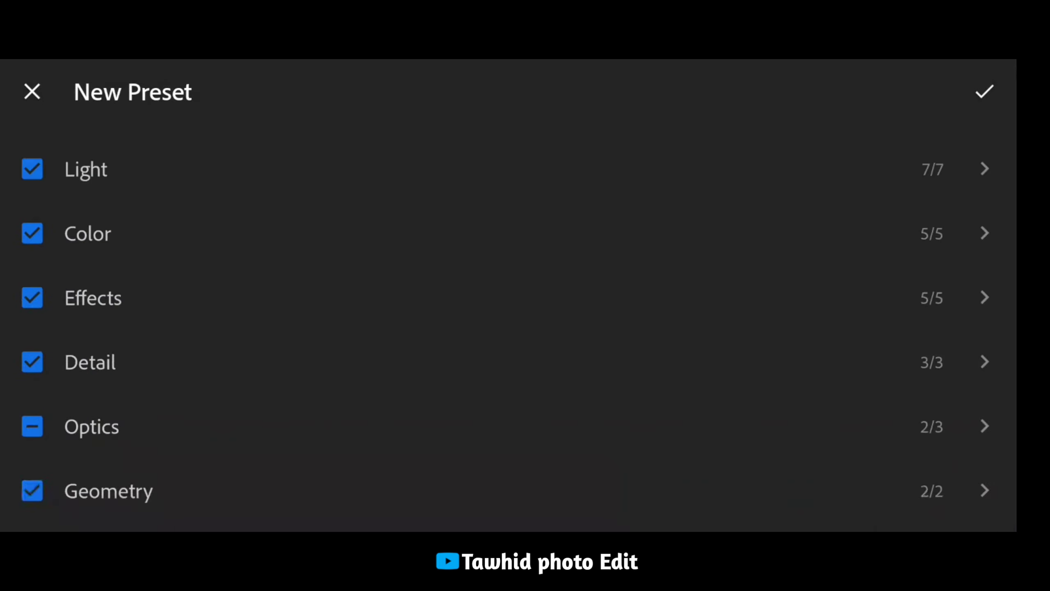
click(984, 92)
drag(621, 290, 414, 290)
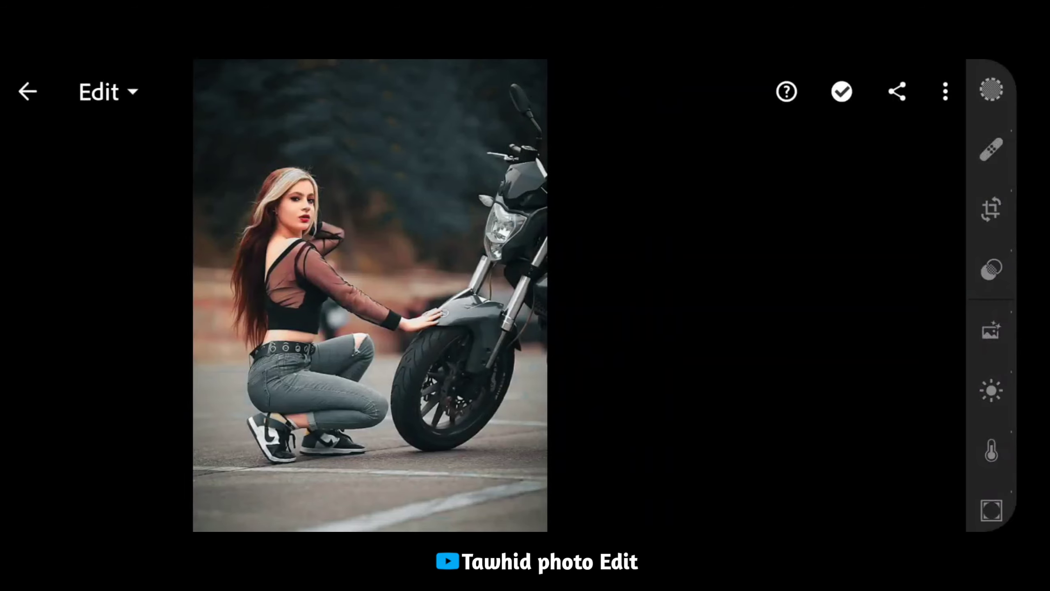
click(946, 92)
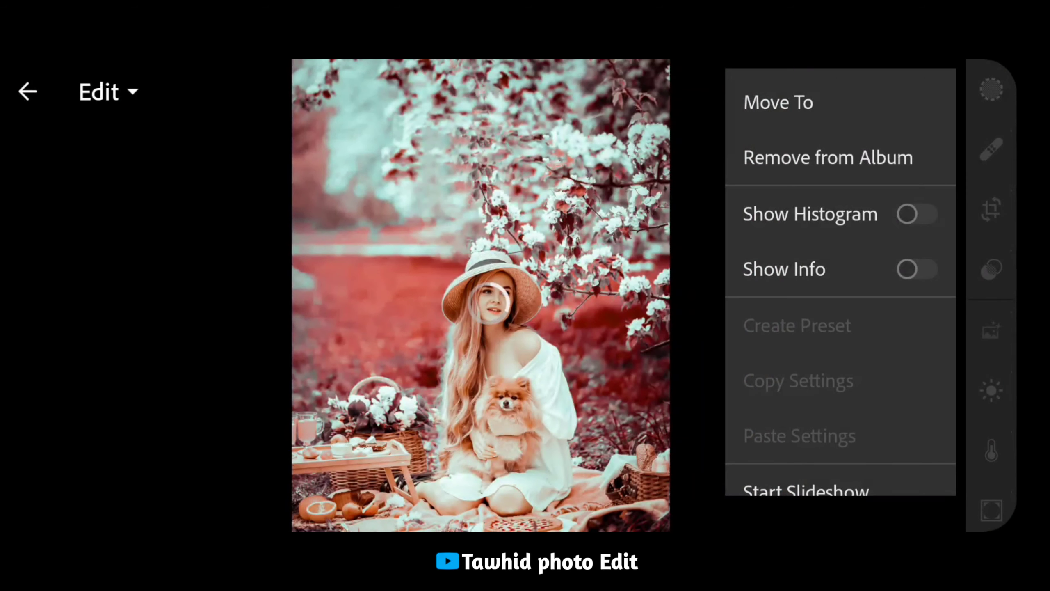
Step: Save the picnic photo's edits as preset 2
scroll(840, 282, down, 1)
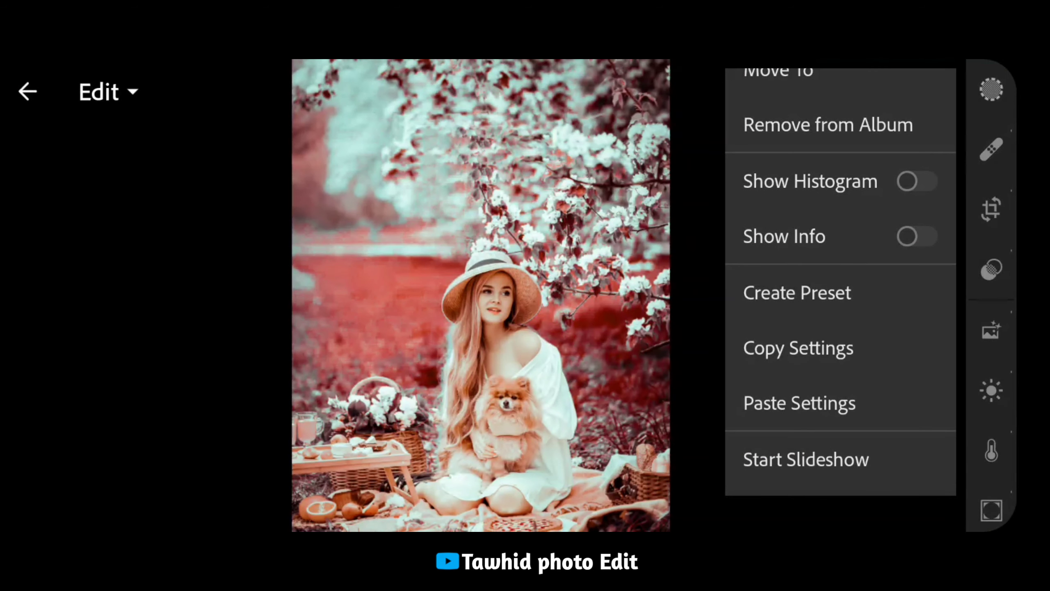
click(797, 293)
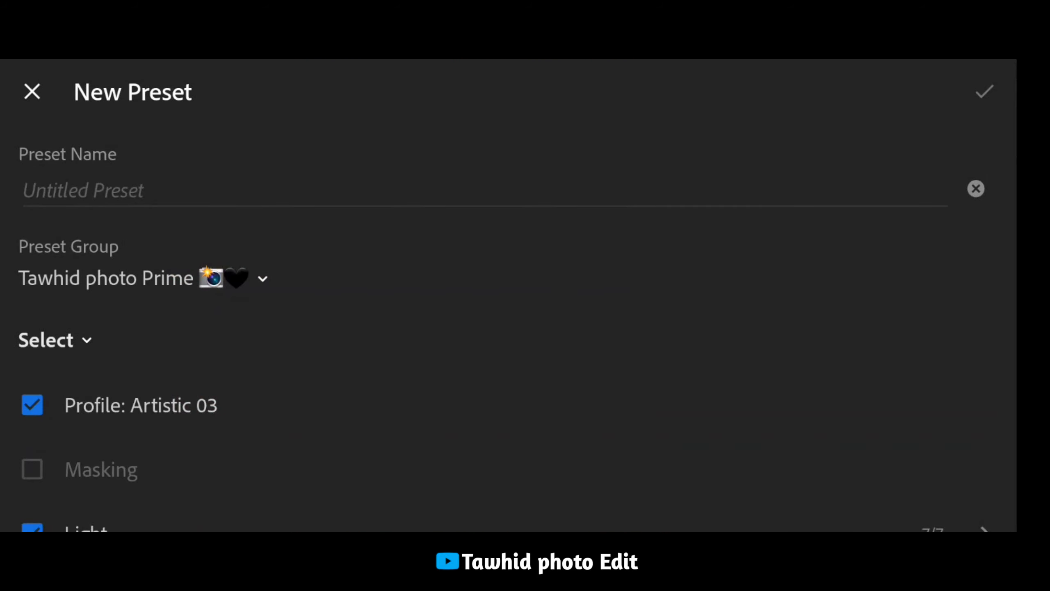
click(165, 190)
click(71, 490)
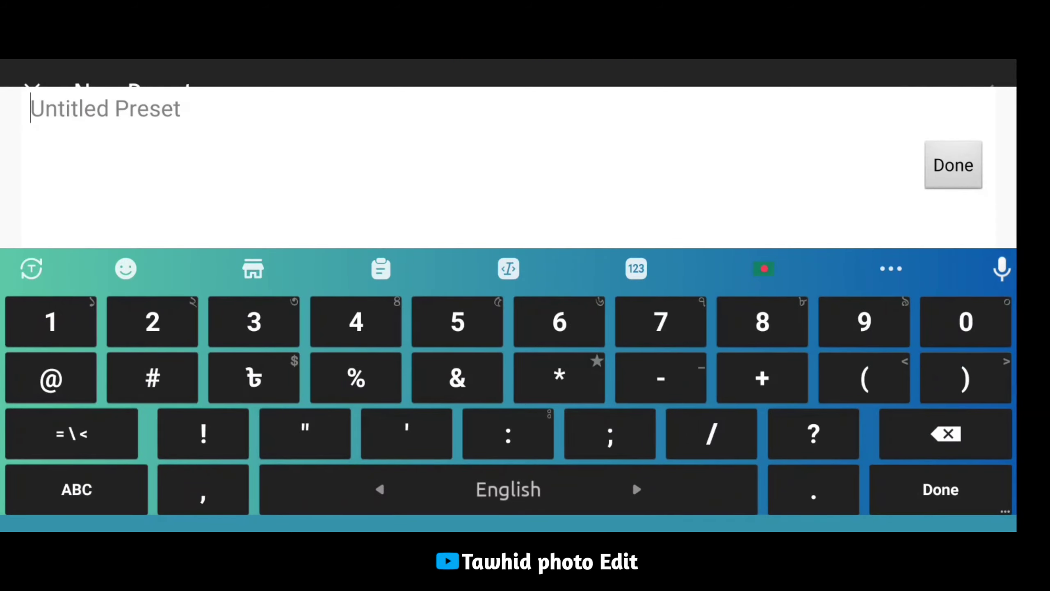
text(2)
click(953, 164)
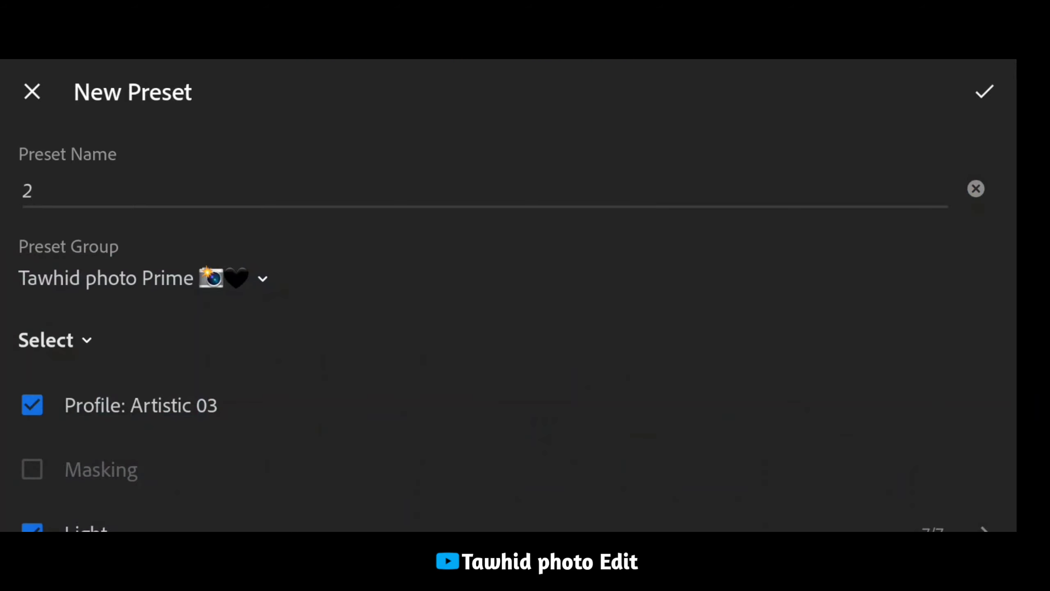
scroll(508, 296, down, 5)
click(985, 91)
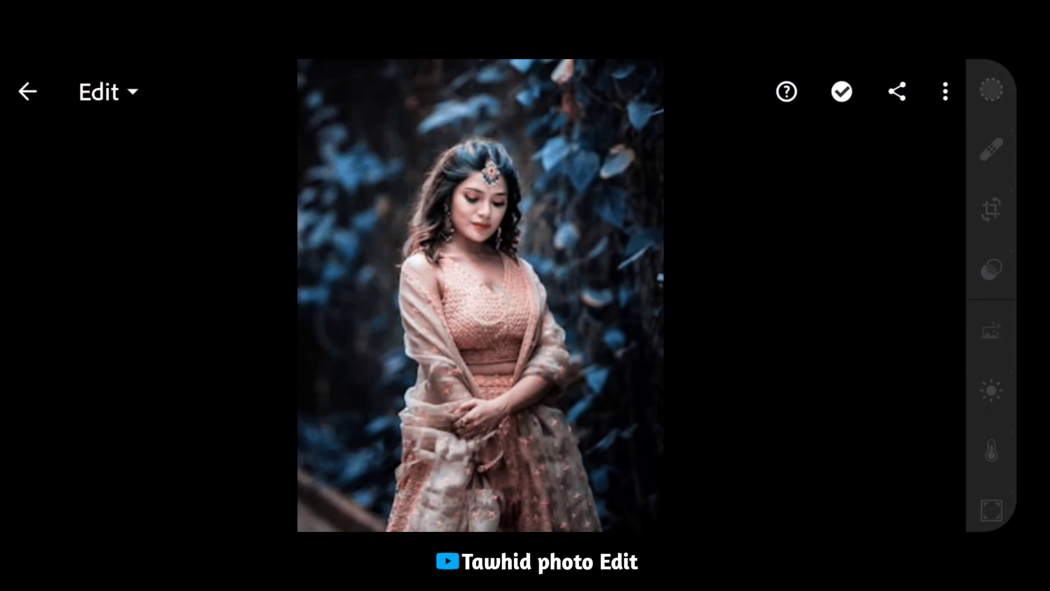
Step: Save the next photo's edits as preset 3
click(945, 92)
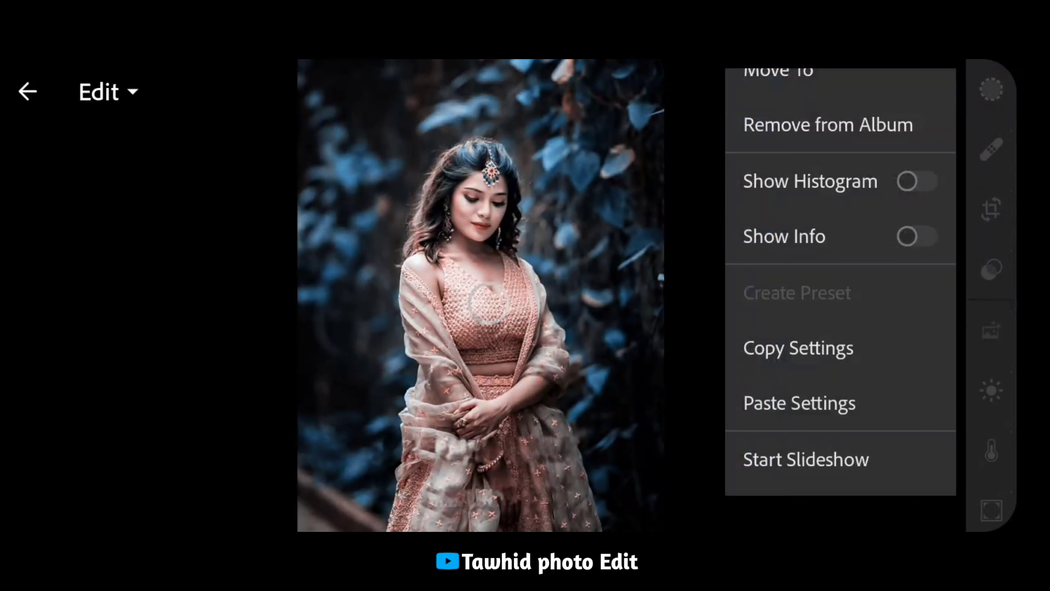
click(797, 293)
scroll(509, 296, down, 5)
scroll(508, 295, up, 5)
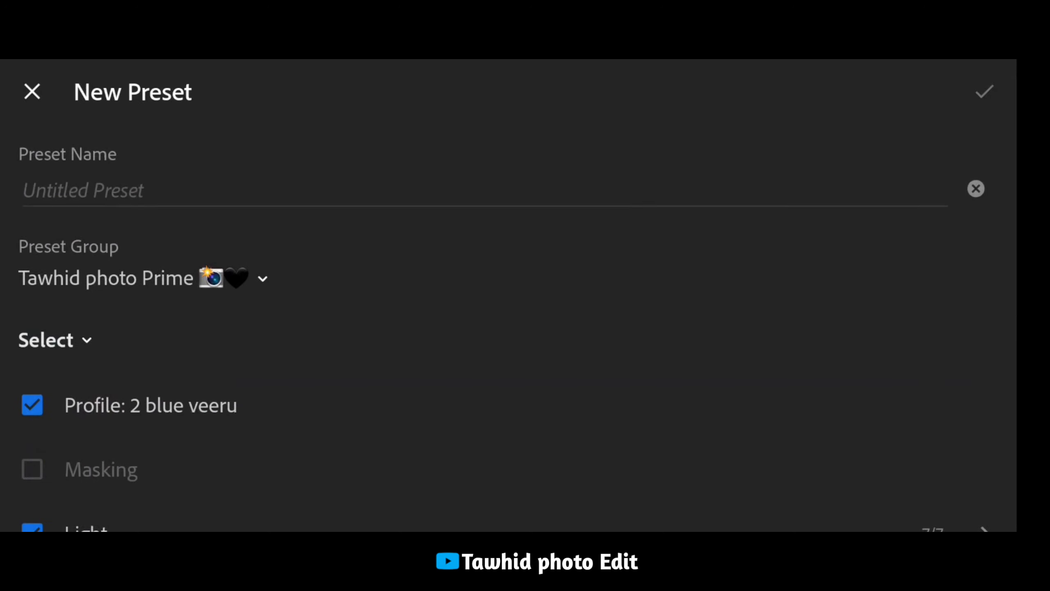
click(83, 190)
text(3)
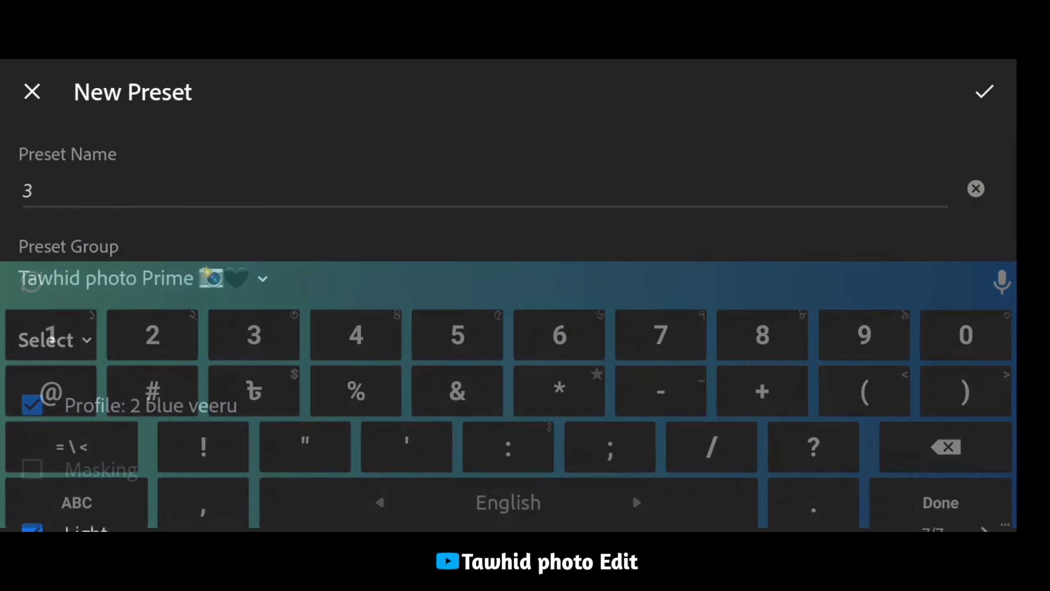
click(984, 92)
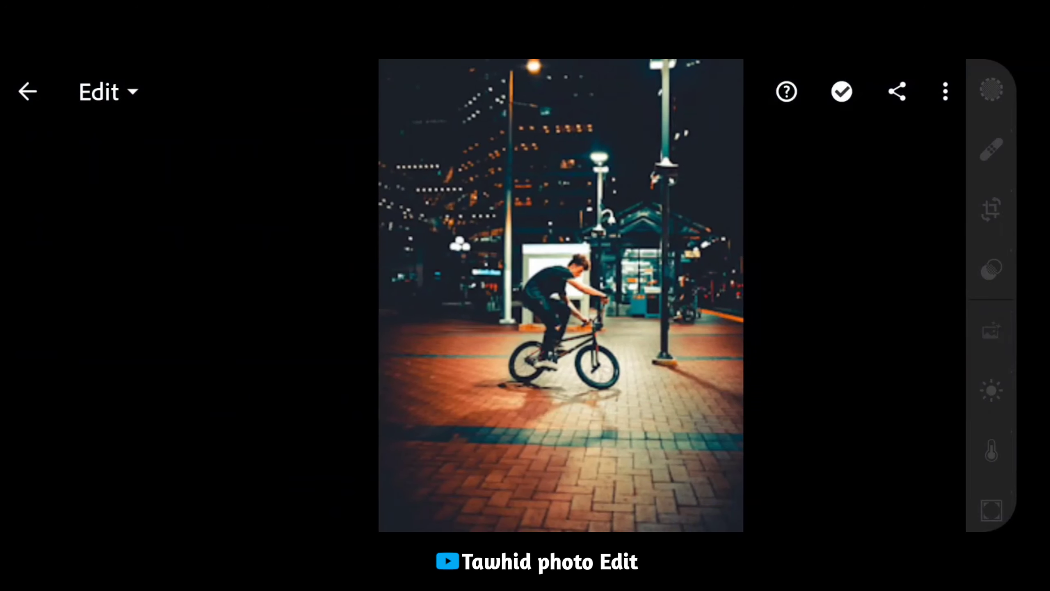
Step: Save the night cyclist photo's edits as preset 4
click(945, 92)
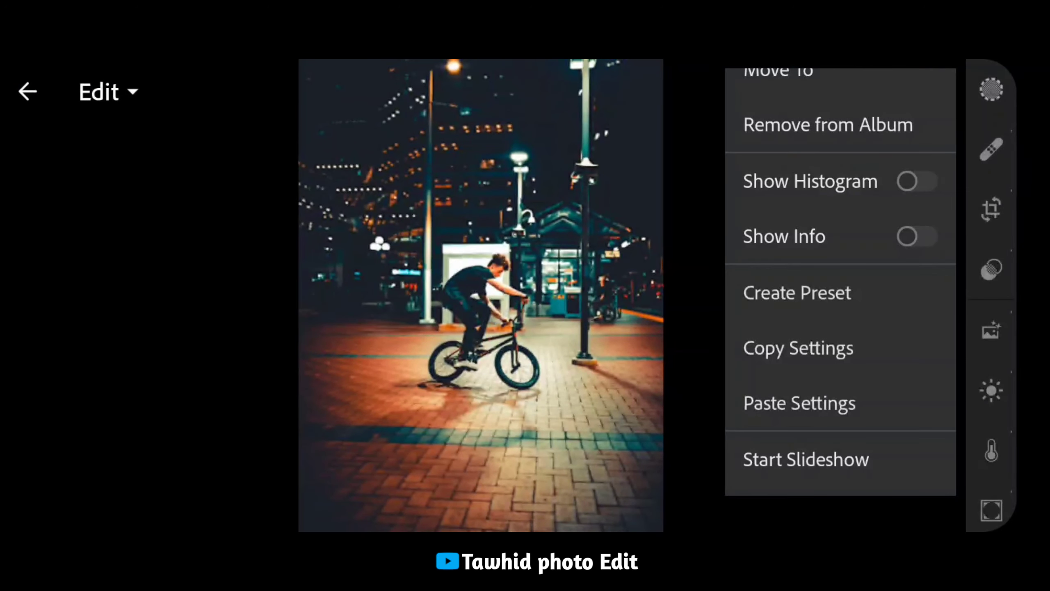
click(797, 293)
click(85, 190)
click(40, 492)
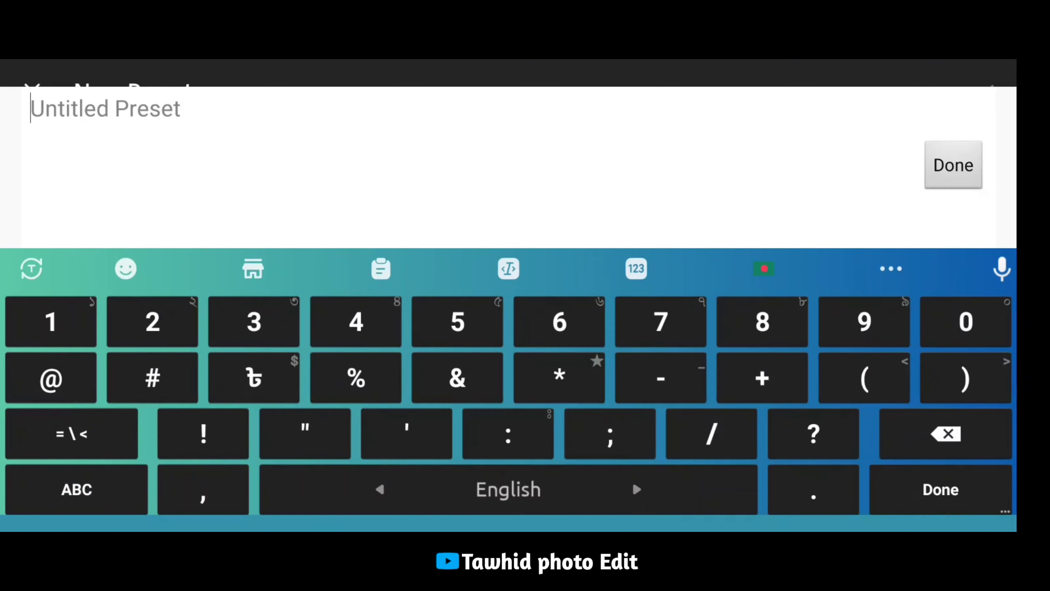
text(4)
click(953, 165)
click(985, 92)
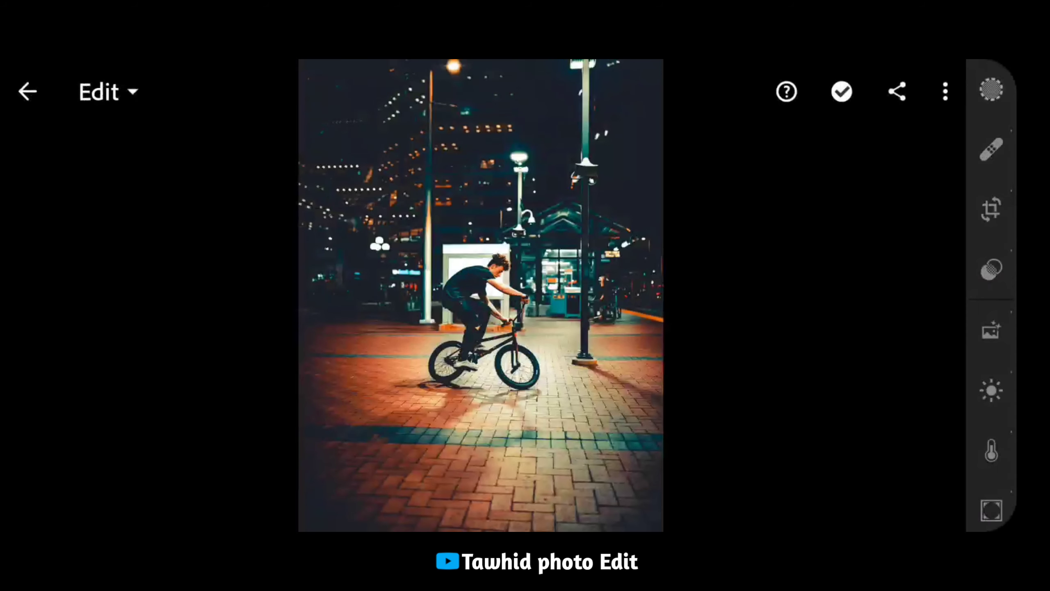
click(945, 91)
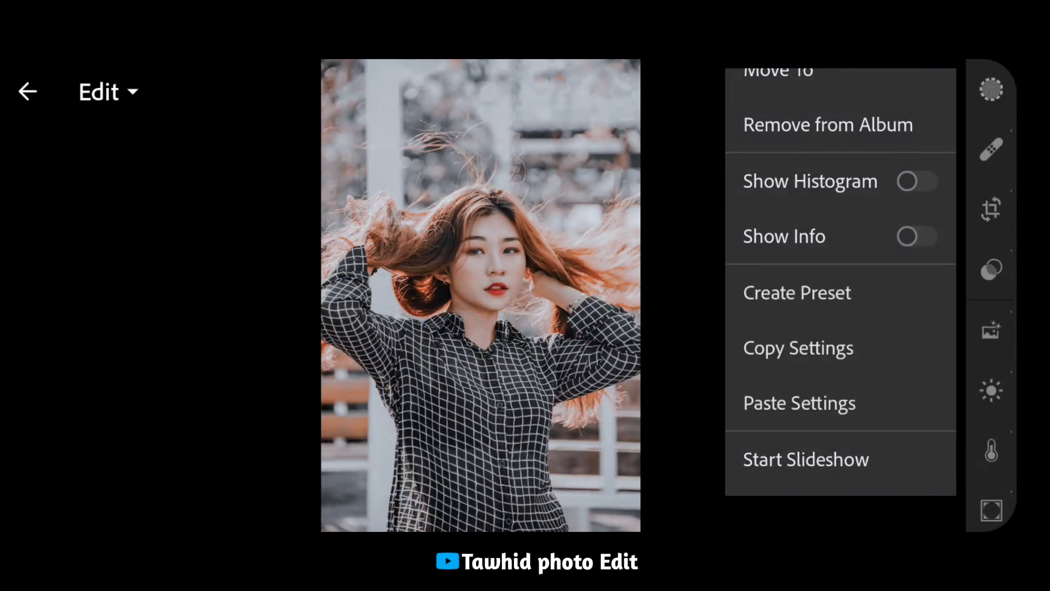
Step: Save the current photo's edits as preset 5
click(797, 292)
click(83, 190)
click(76, 489)
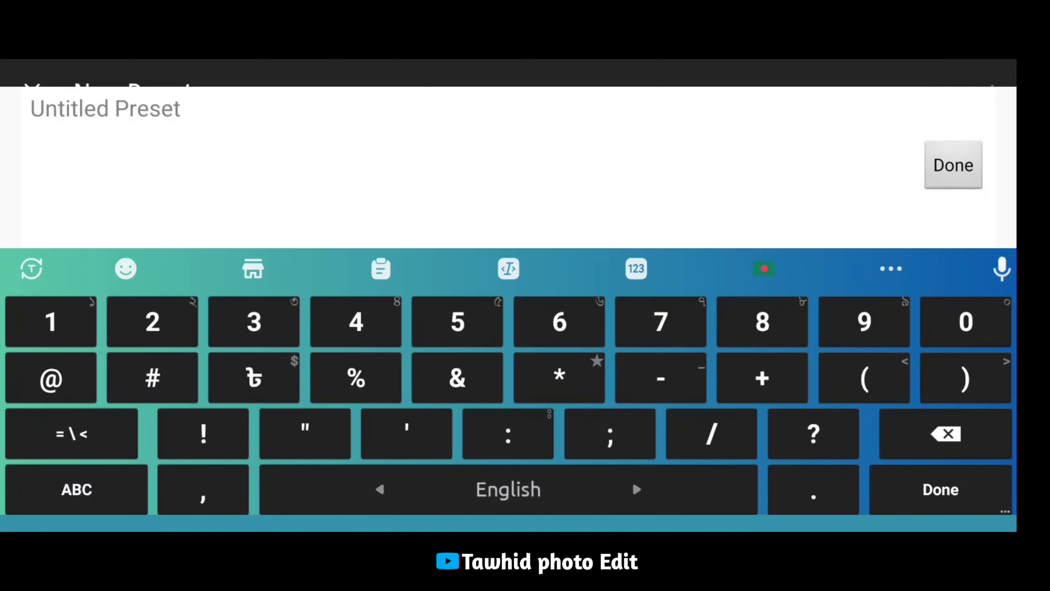
text(5)
click(954, 165)
scroll(509, 290, down, 5)
click(985, 91)
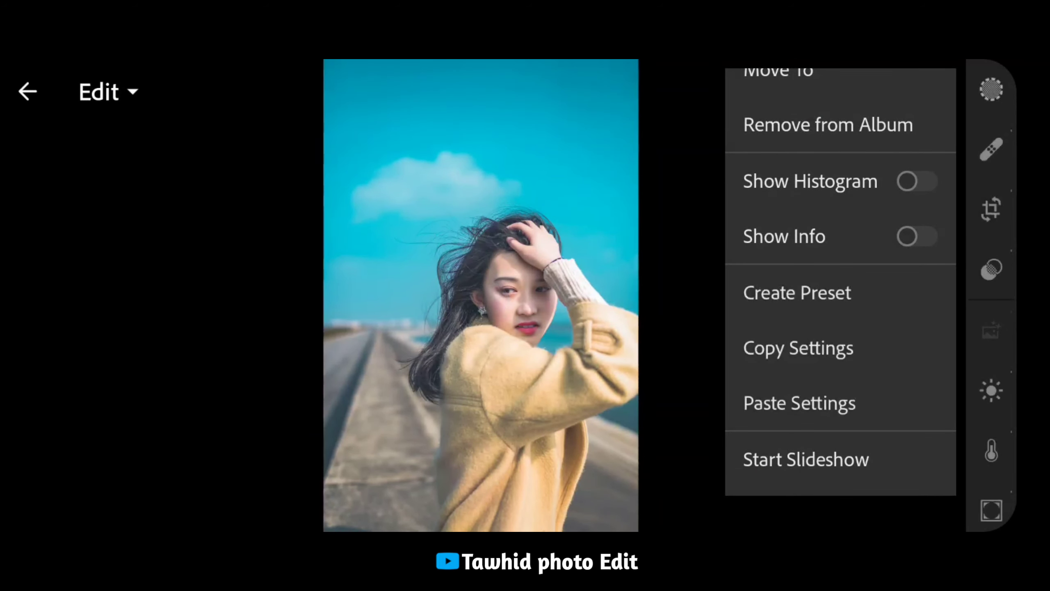
Step: Save the next photo's edits as preset 6 with geometry included
click(797, 292)
click(248, 187)
click(76, 490)
text(6)
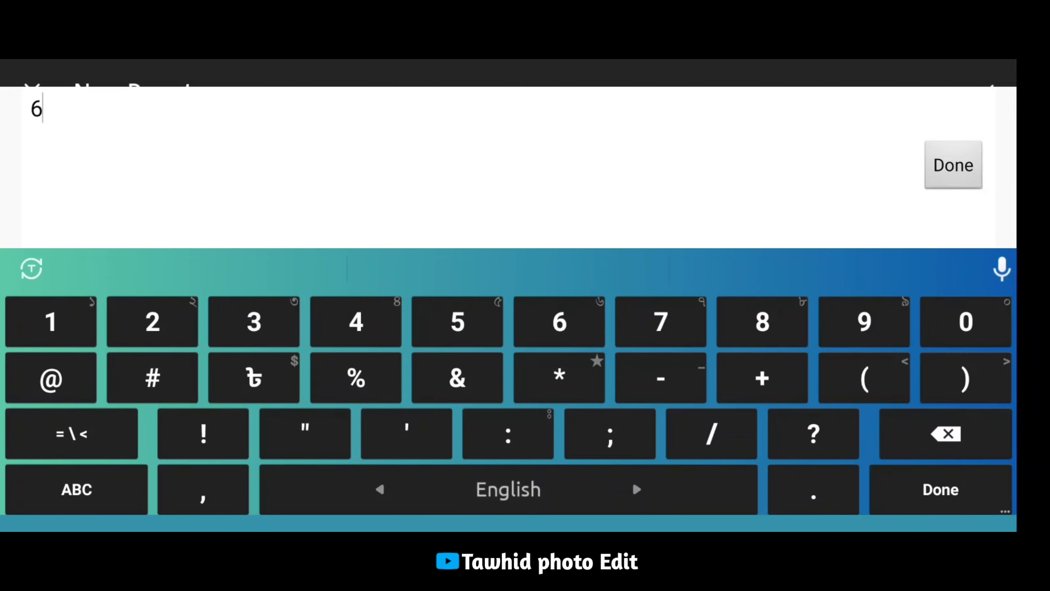
click(954, 165)
click(33, 491)
click(984, 91)
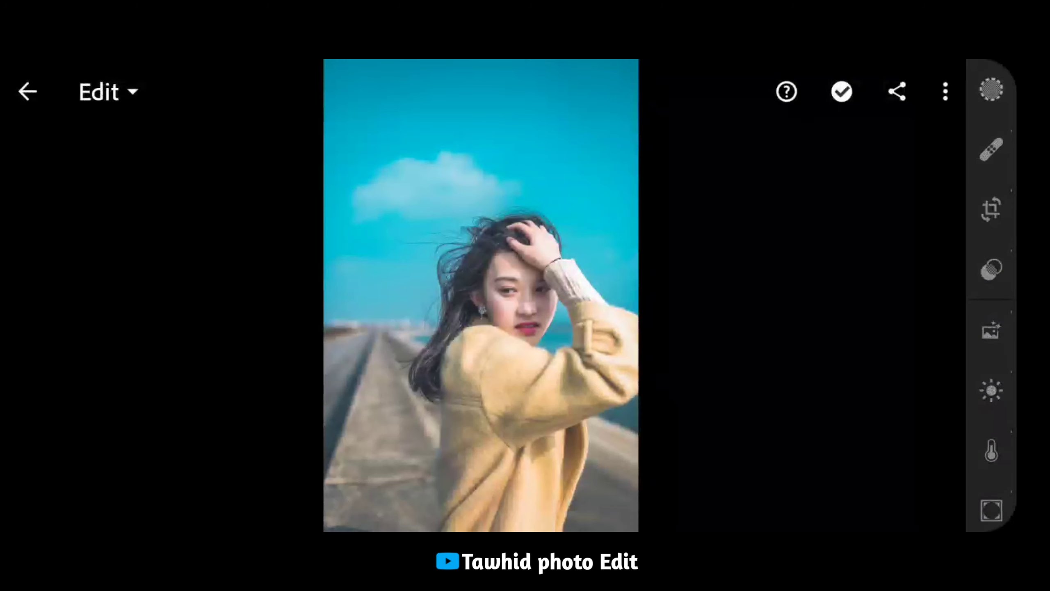
Step: Save the beach photo's edits as preset 7 with geometry included
click(943, 92)
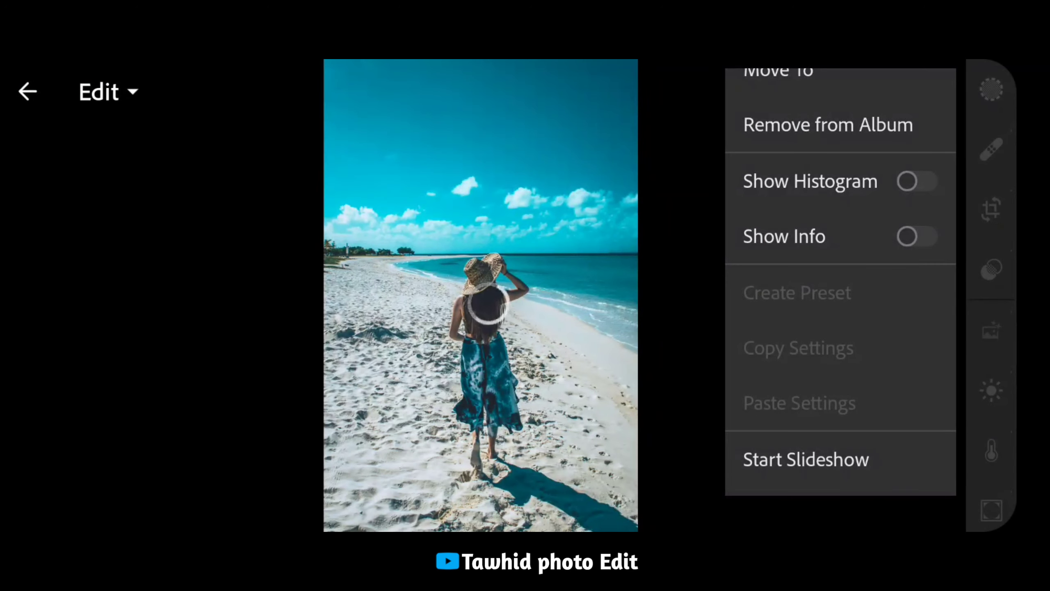
click(797, 293)
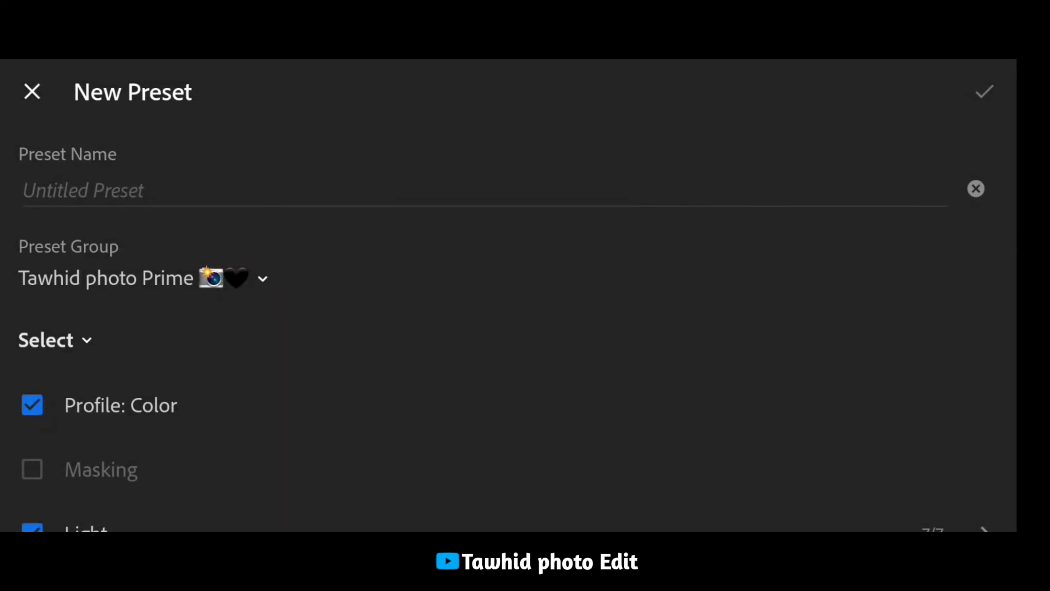
click(483, 189)
click(77, 488)
text(7)
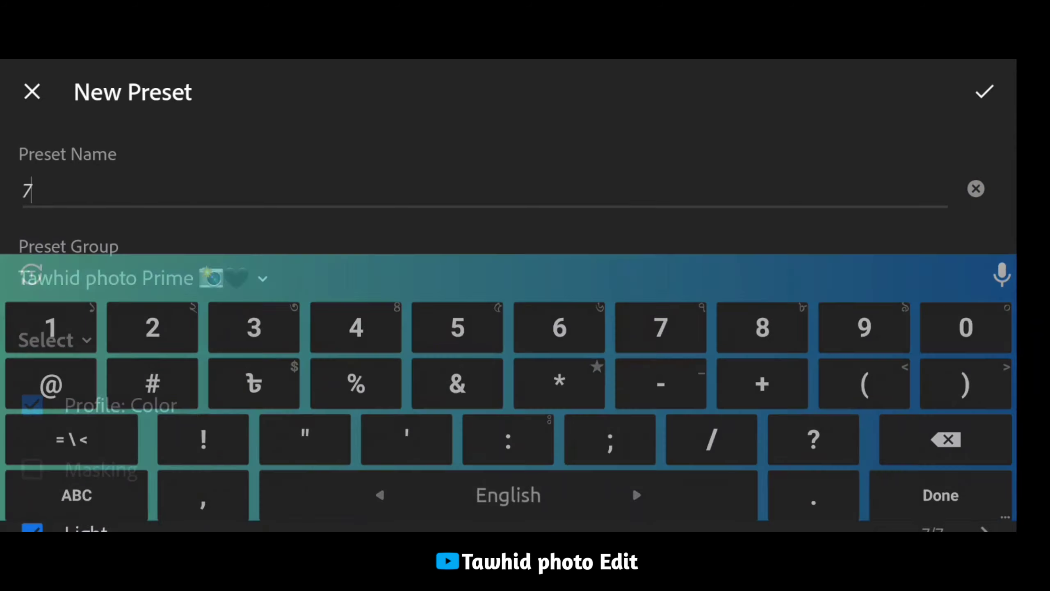
click(941, 495)
scroll(508, 331, down, 5)
click(31, 491)
click(984, 91)
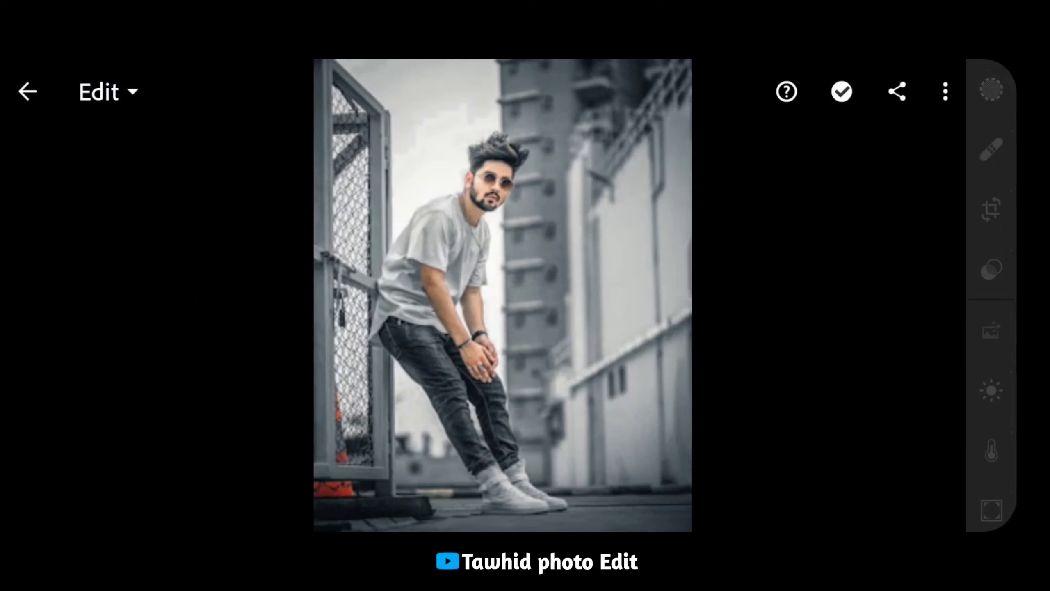
Step: Save the next photo's edits as preset 8 with geometry included
click(946, 92)
click(802, 293)
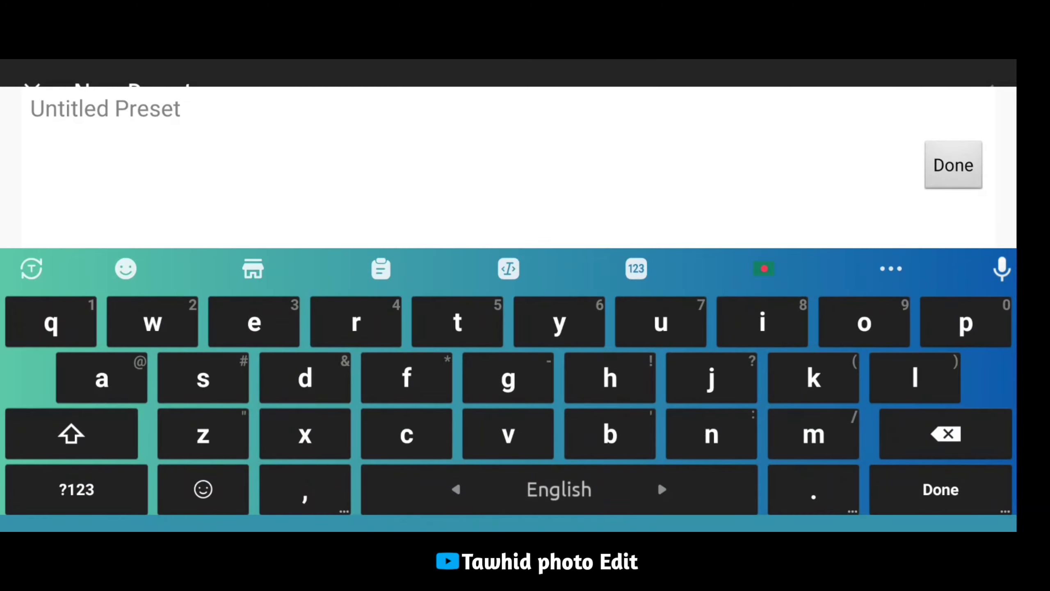
text(8)
click(941, 490)
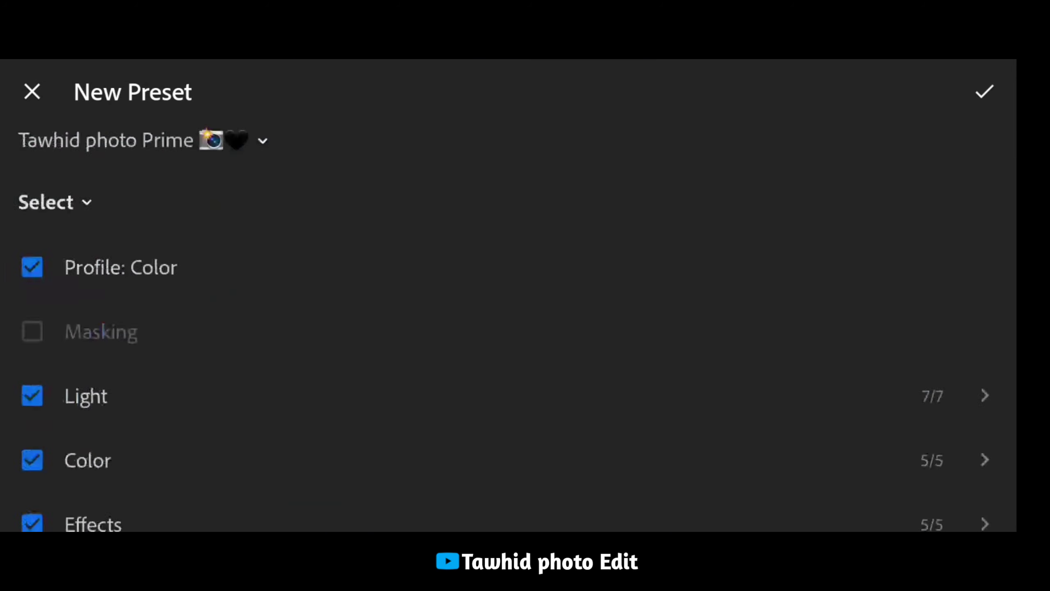
scroll(508, 331, down, 5)
click(31, 490)
click(985, 92)
Step: Start a preset from the red-jacket portrait and assign it to the Tawhid photo Prime group
click(945, 91)
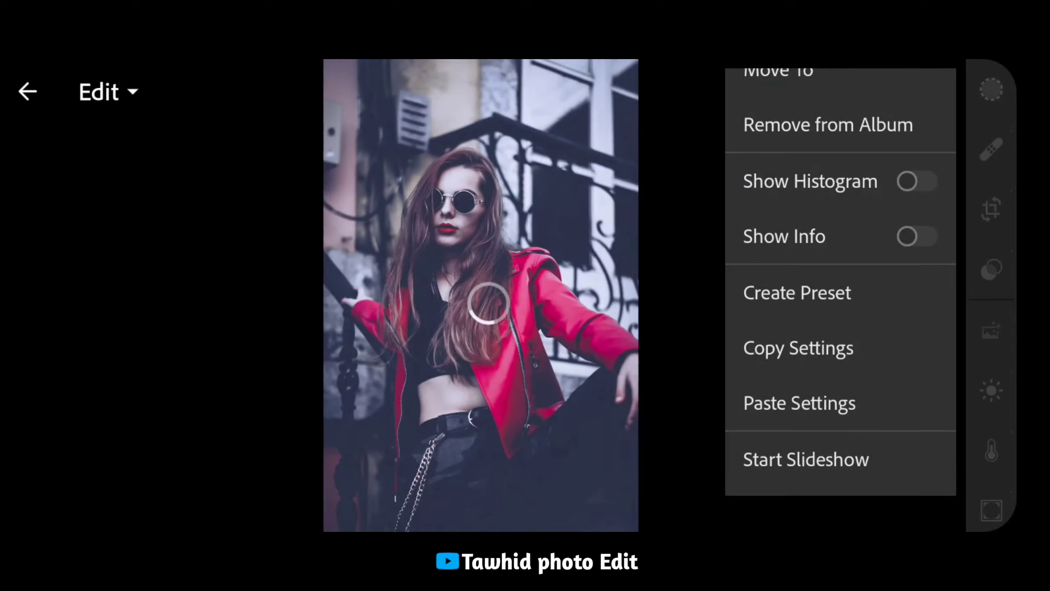
click(787, 291)
click(941, 491)
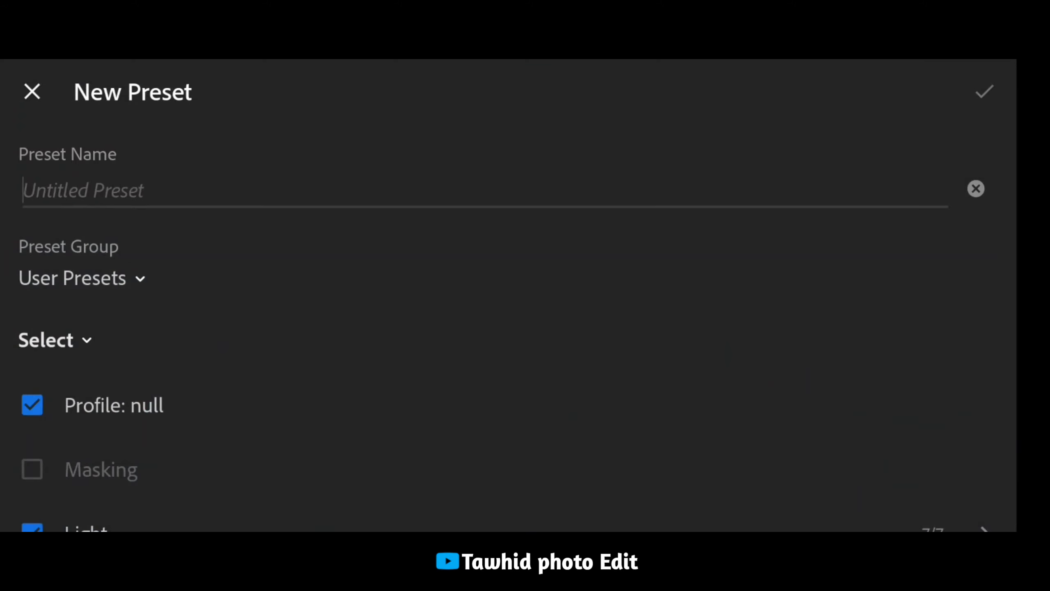
click(78, 278)
click(426, 406)
click(32, 91)
click(78, 278)
scroll(525, 331, down, 10)
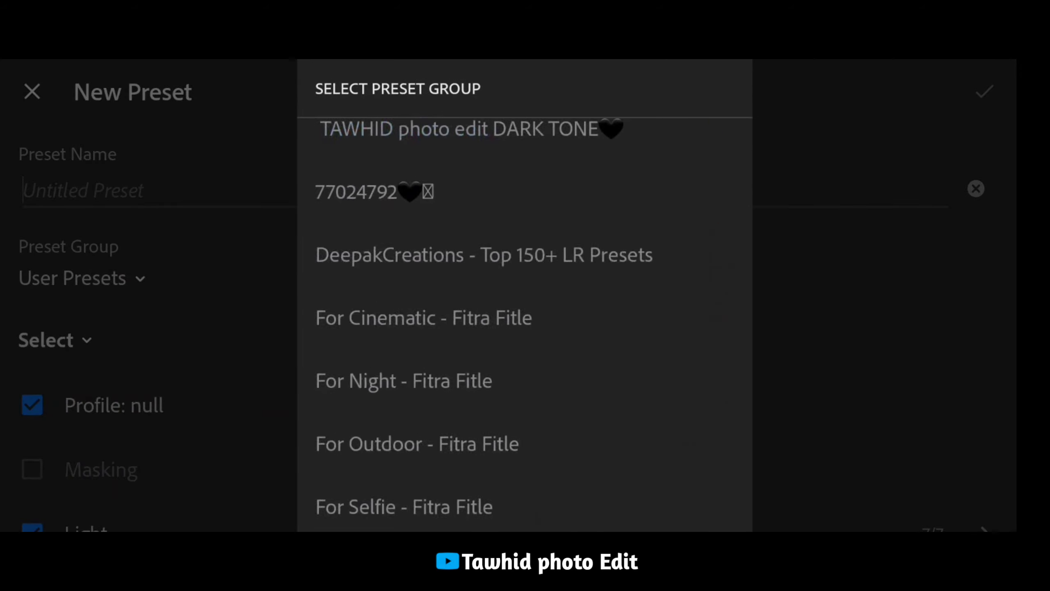
scroll(525, 331, down, 3)
scroll(526, 331, down, 5)
click(380, 399)
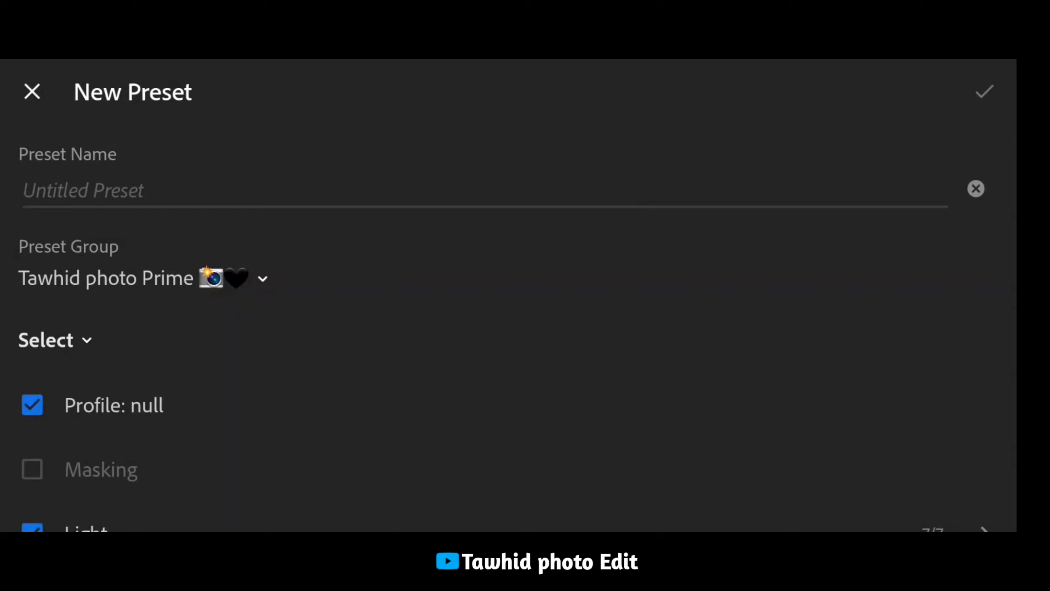
click(124, 190)
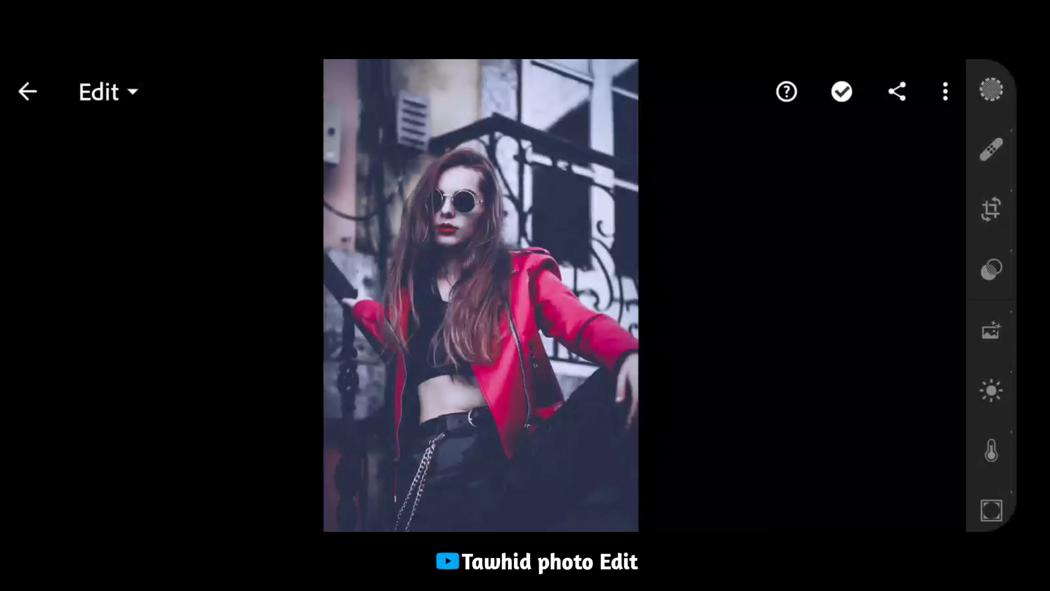
Step: Save preset 9 with geometry included
click(945, 91)
click(797, 293)
click(124, 190)
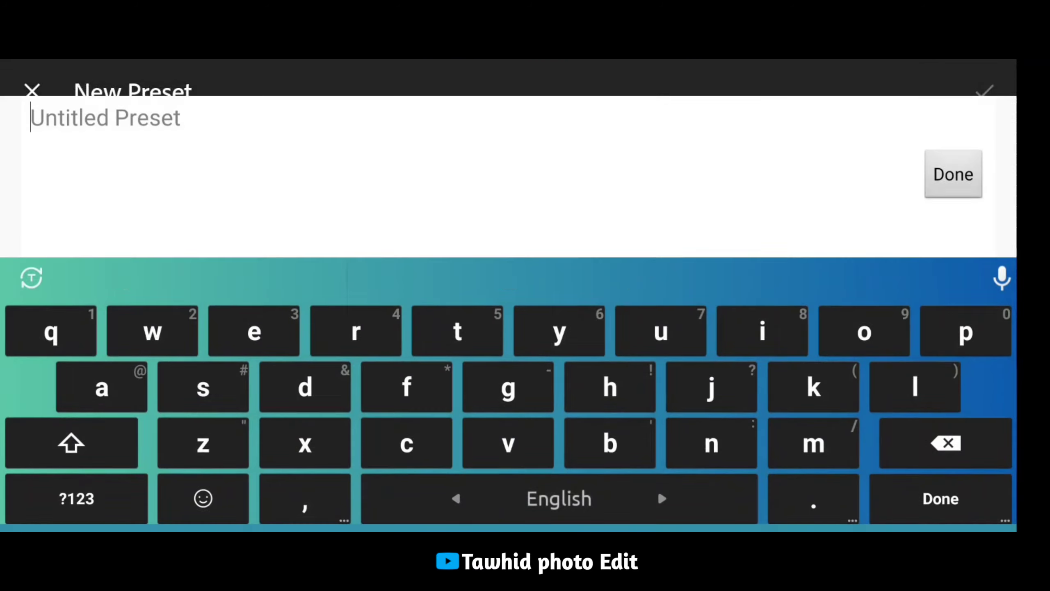
click(42, 490)
text(9)
click(941, 489)
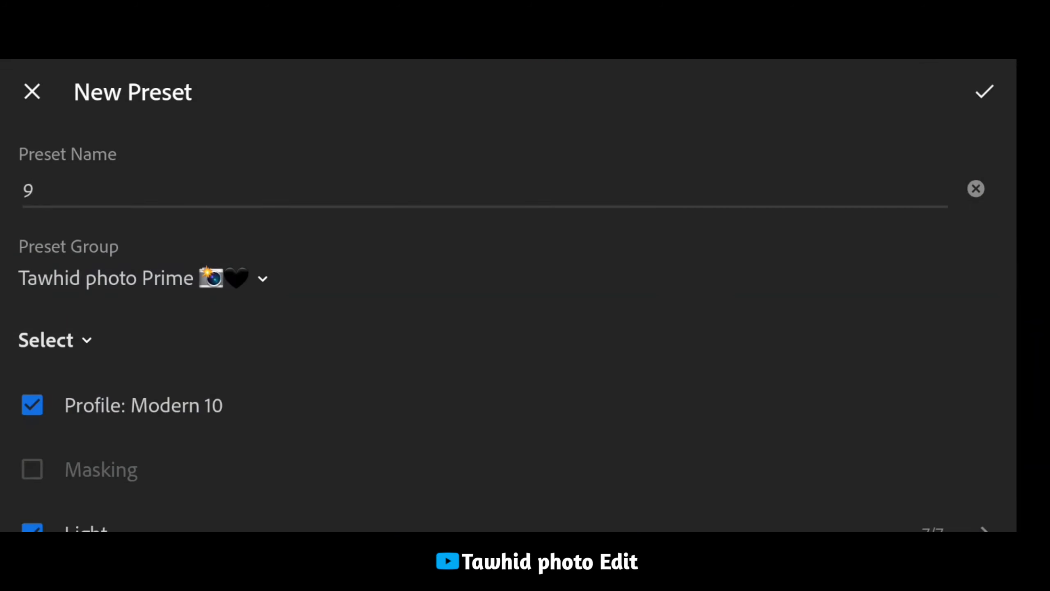
scroll(508, 290, down, 5)
click(32, 490)
click(985, 92)
Step: Save the street portrait's edits as preset 10
click(945, 91)
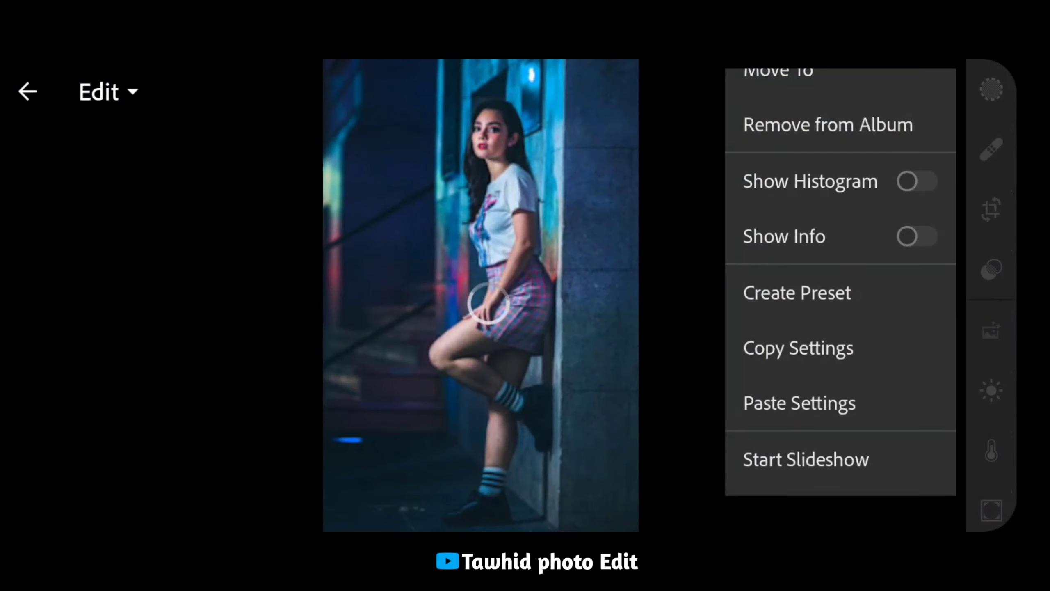
click(797, 293)
click(124, 190)
text(10)
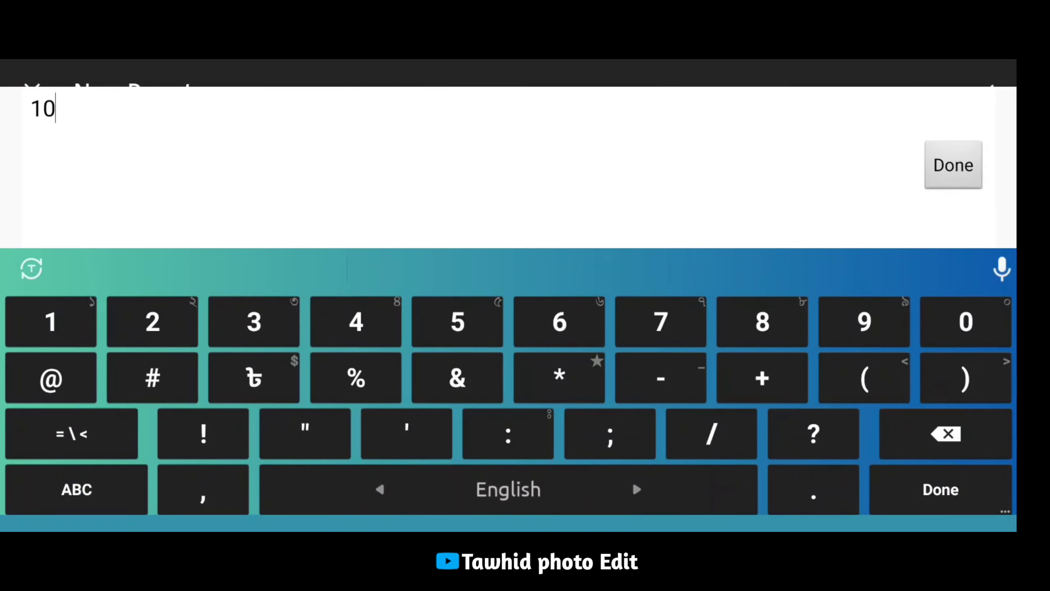
click(939, 489)
scroll(509, 290, down, 5)
click(985, 91)
Step: Start a preset from the motorbike photo named 11
click(945, 90)
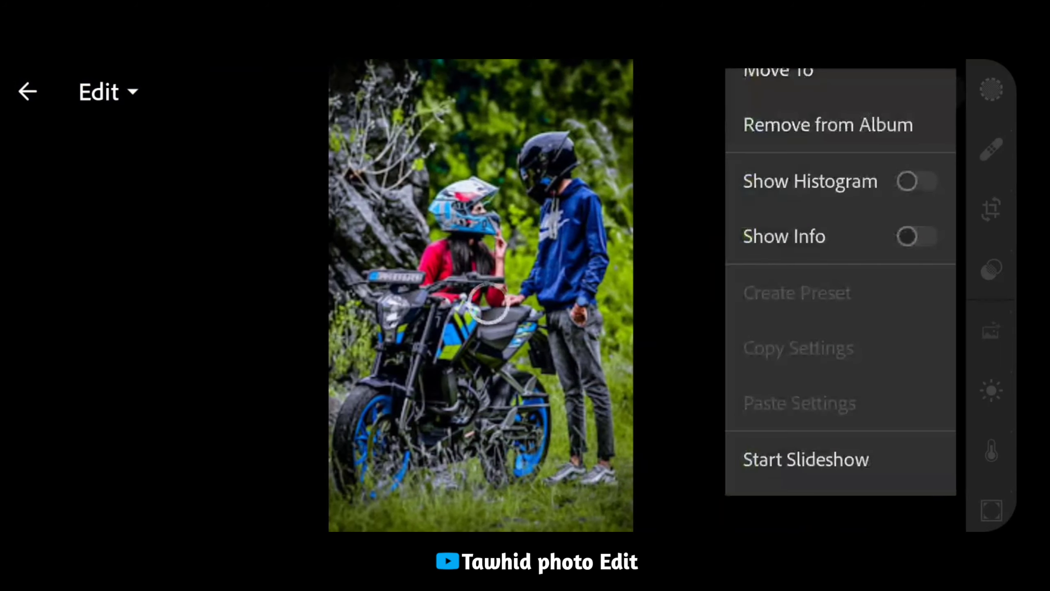
click(797, 292)
click(124, 190)
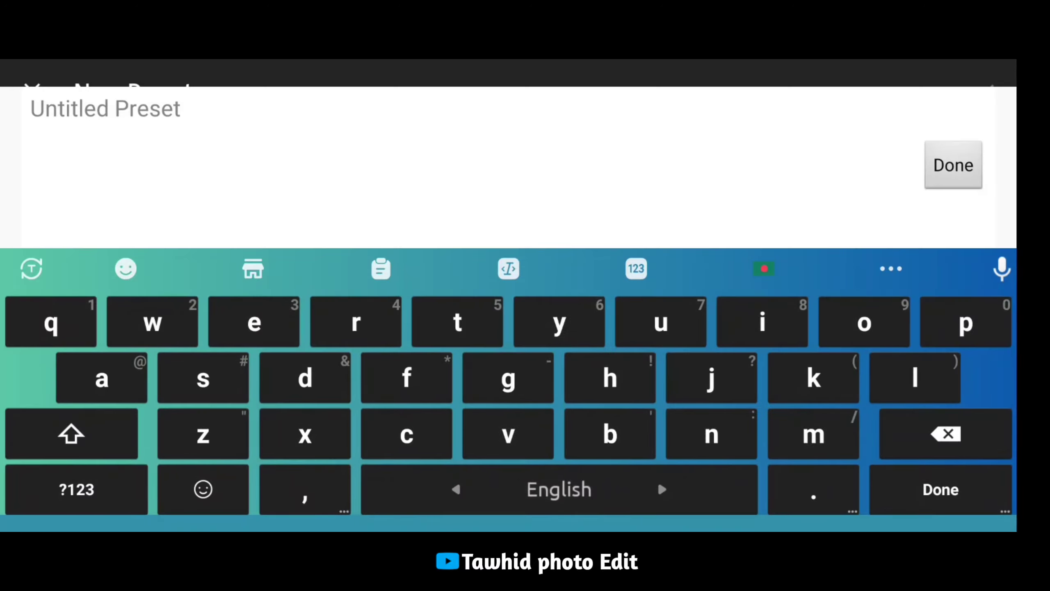
click(75, 489)
text(11)
click(941, 489)
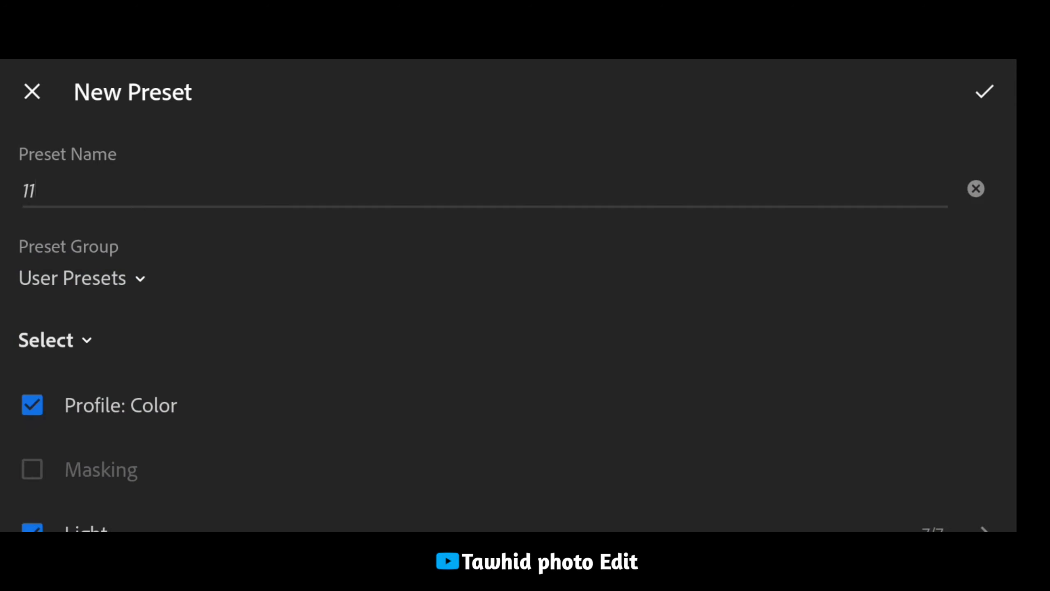
Step: Put preset 11 in the Tawhid photo Prime group with geometry included, and save it
click(71, 277)
click(426, 406)
click(32, 91)
click(70, 278)
scroll(525, 331, down, 10)
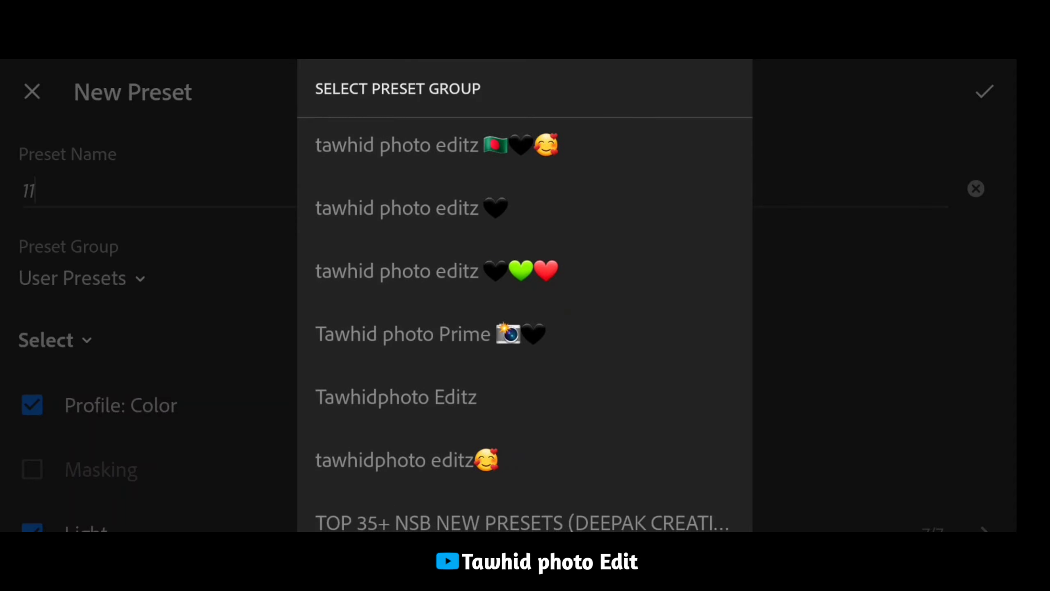
click(372, 331)
scroll(526, 289, down, 9)
click(32, 490)
click(984, 92)
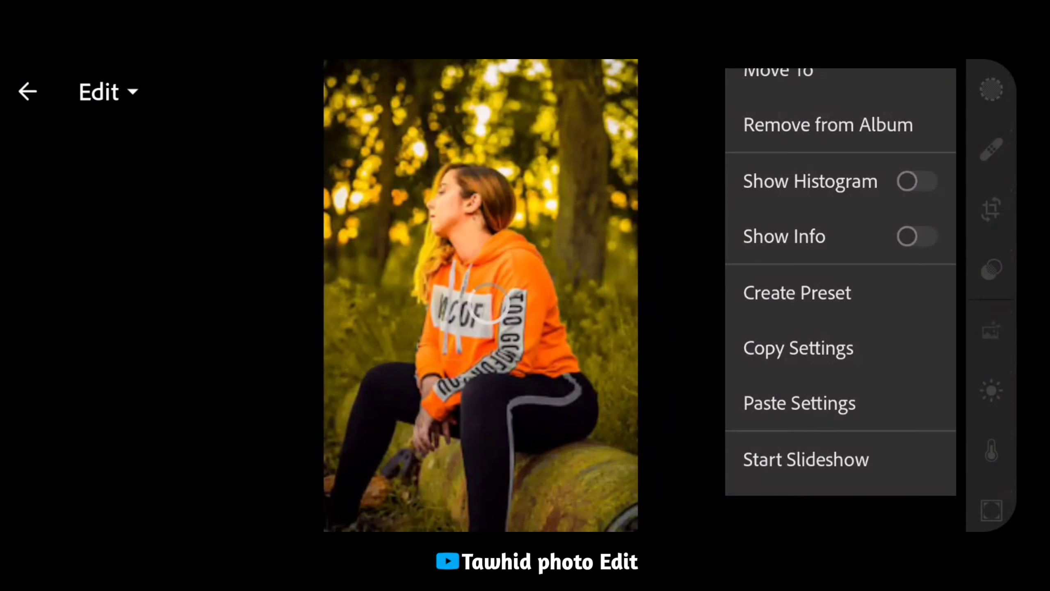
Step: Save the next photo's edits as preset 12 in the Tawhid photo Prime group
click(797, 292)
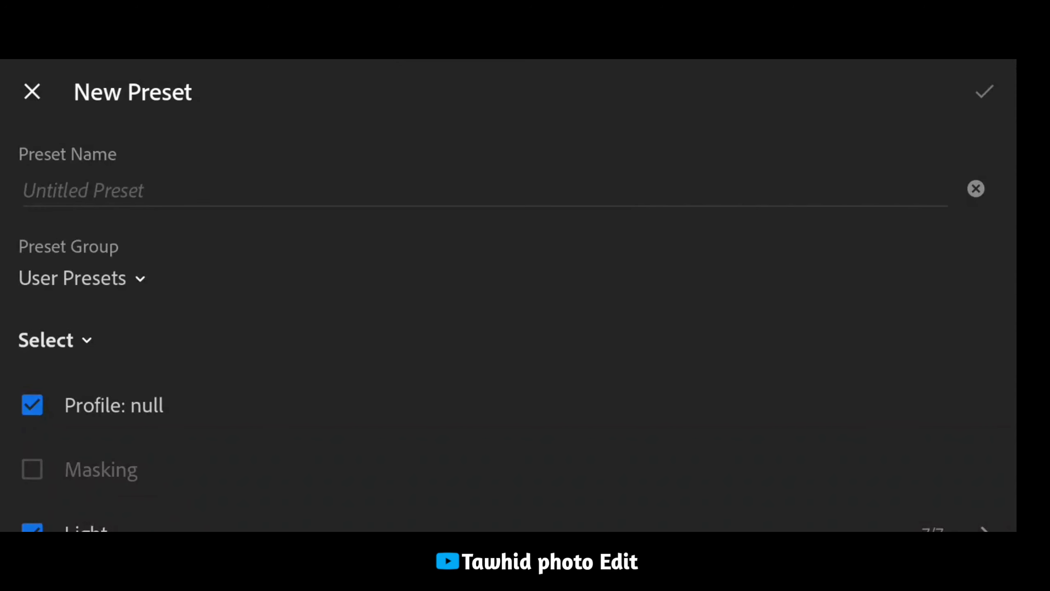
click(70, 277)
click(368, 499)
click(70, 278)
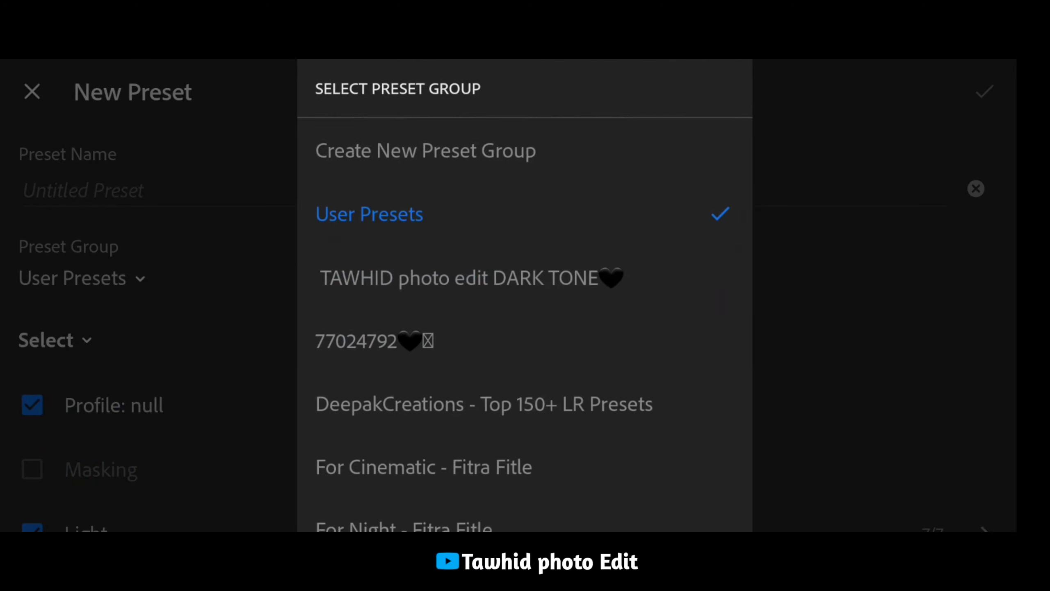
scroll(525, 289, down, 10)
click(409, 426)
click(83, 190)
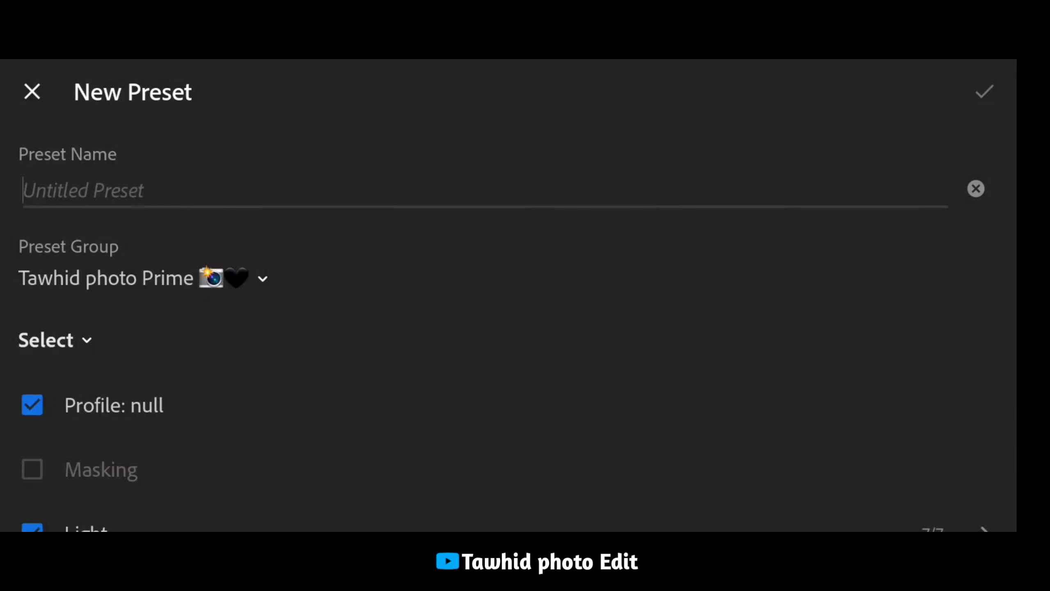
text(12)
click(941, 489)
scroll(525, 290, down, 5)
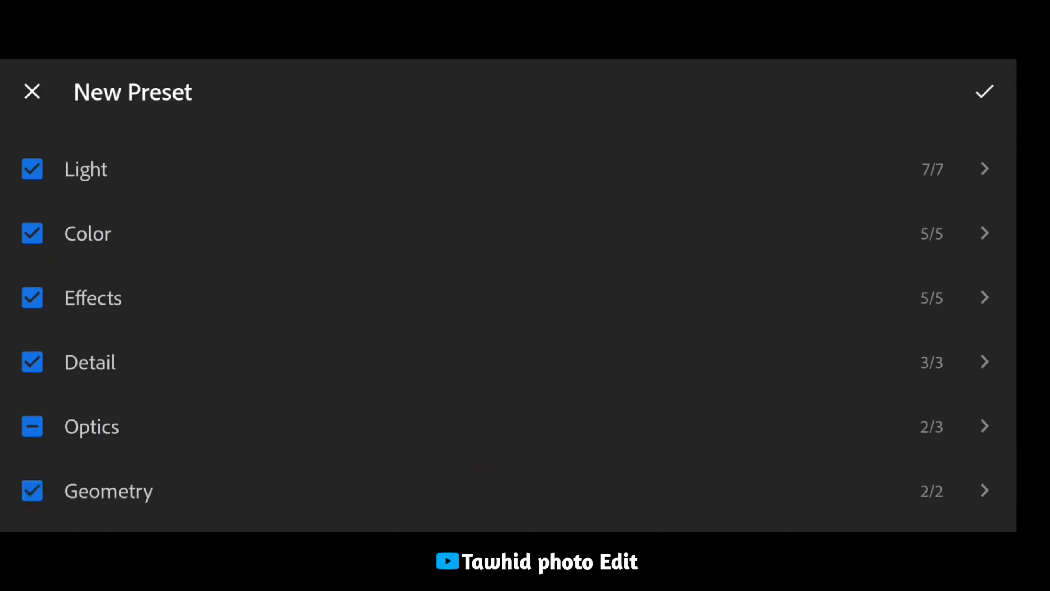
click(982, 91)
Step: Create presets 13 and 14 from the red-dress photo
click(946, 91)
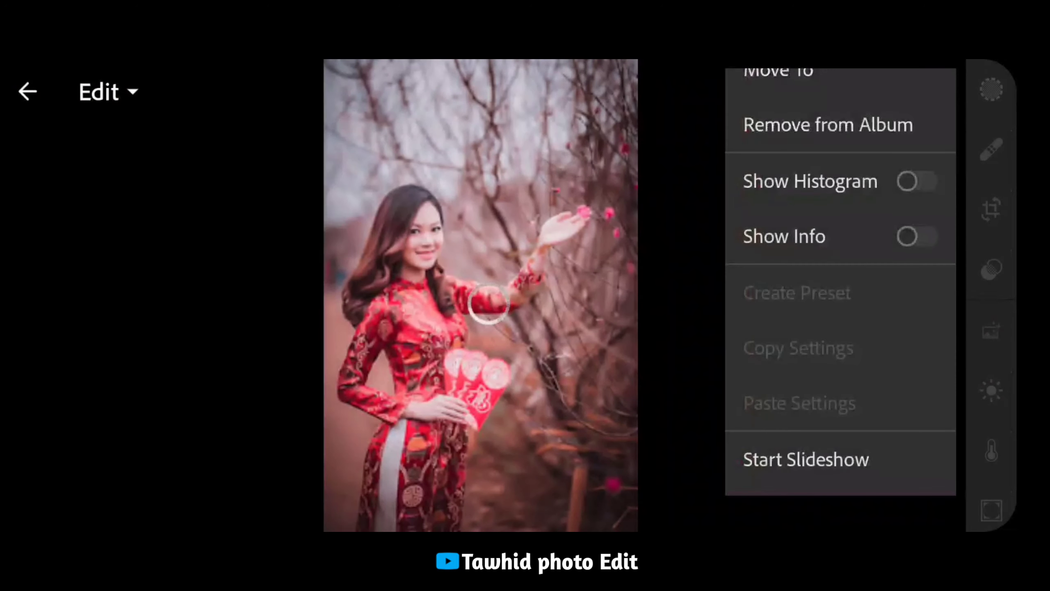
click(797, 291)
click(83, 190)
text(13)
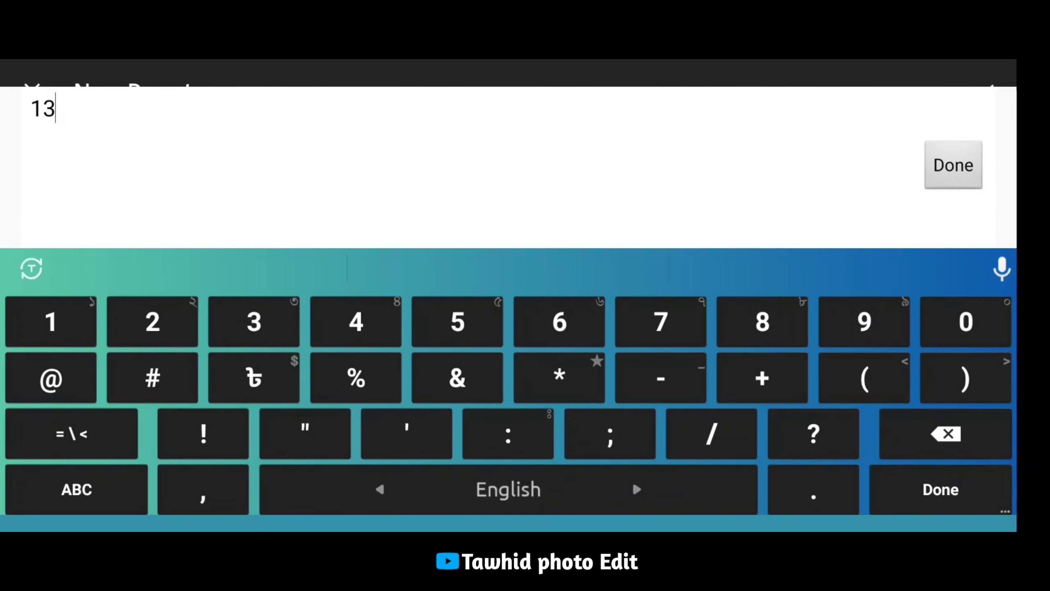
click(940, 490)
scroll(526, 290, down, 5)
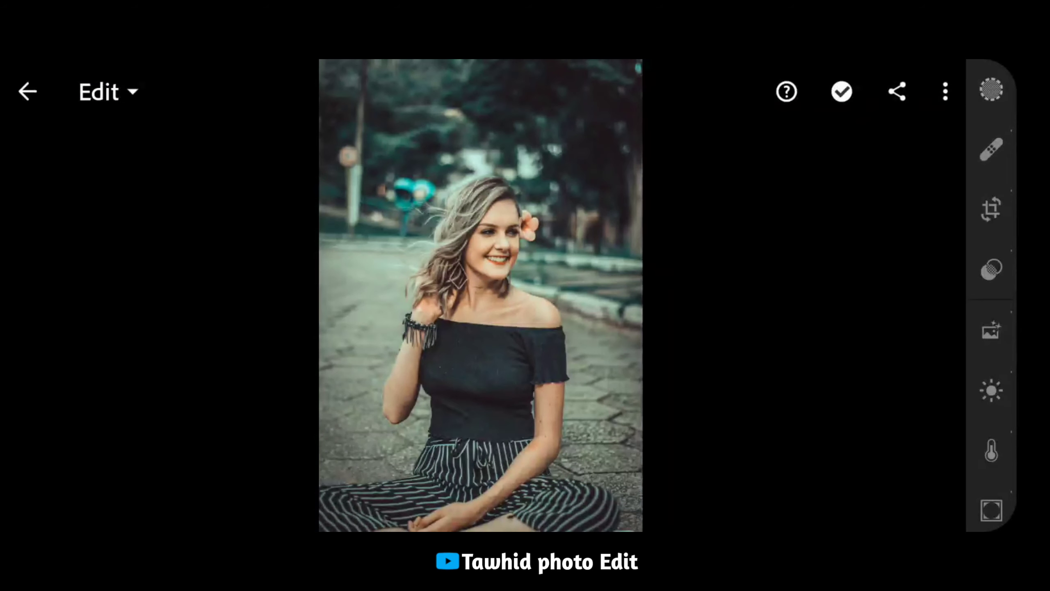
text(14)
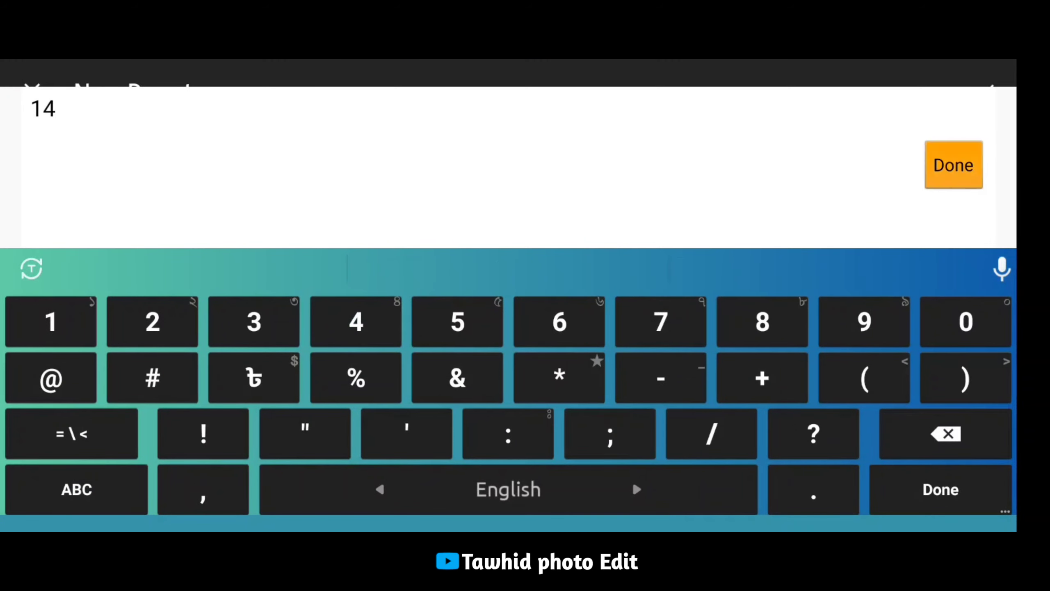
click(941, 490)
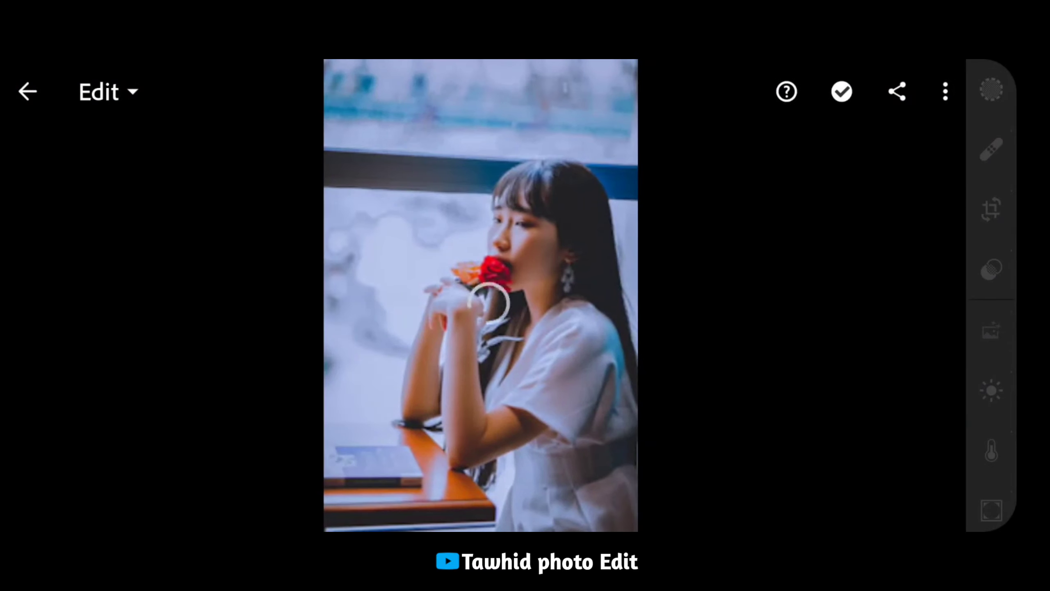
Step: Start a new preset from the next photo and name it 15
click(797, 292)
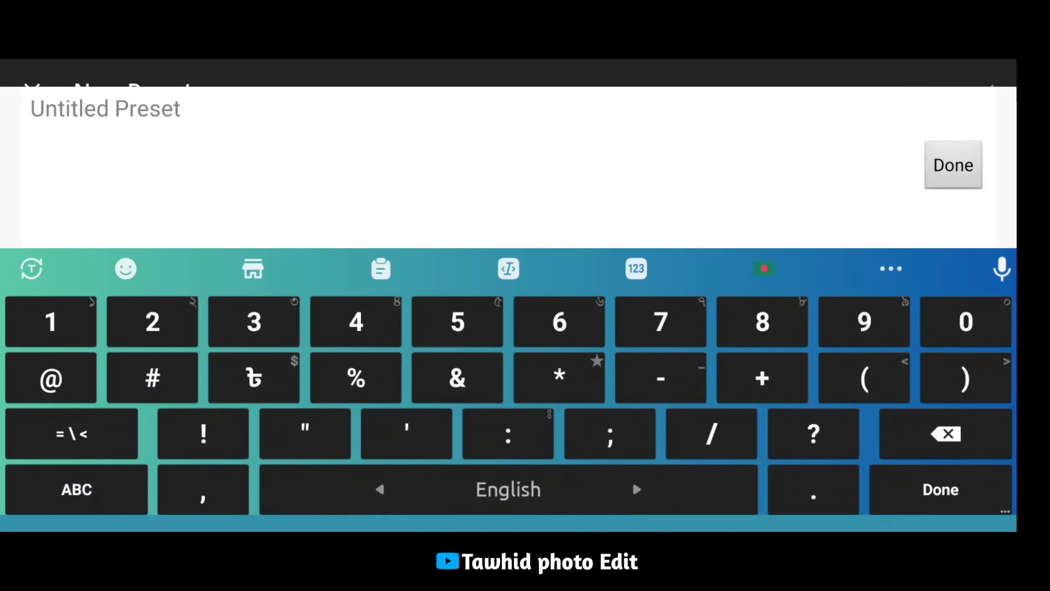
text(15)
key(Return)
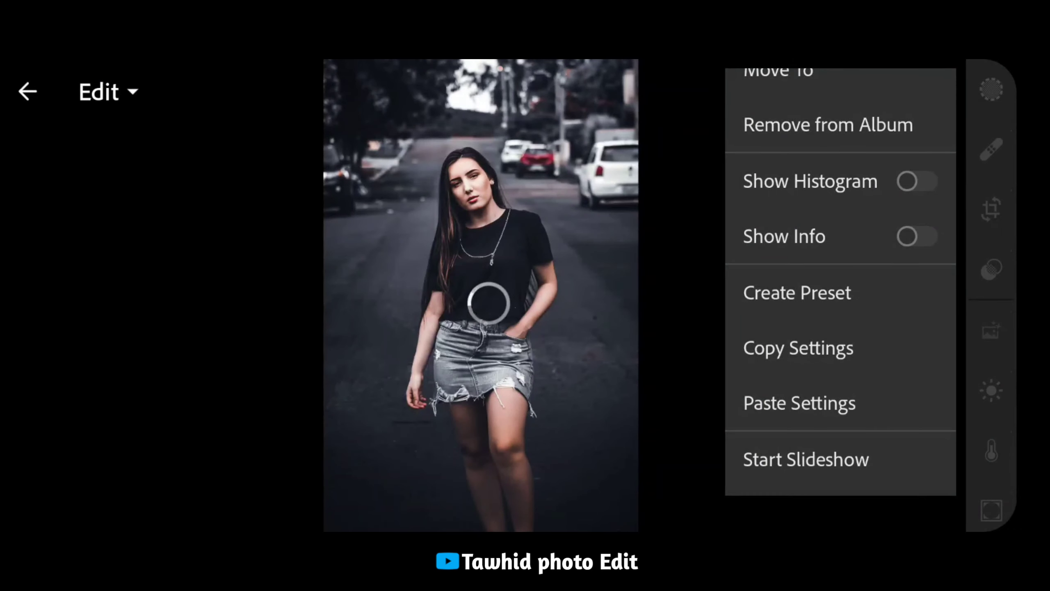
Step: Save the current edit as a preset named 16
click(797, 292)
click(140, 190)
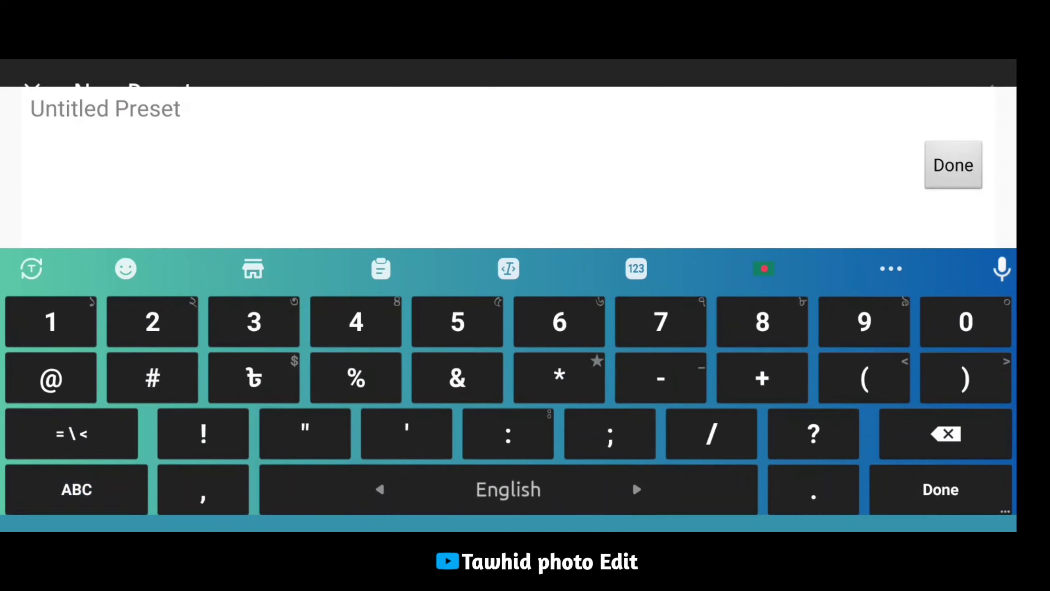
text(16)
key(Return)
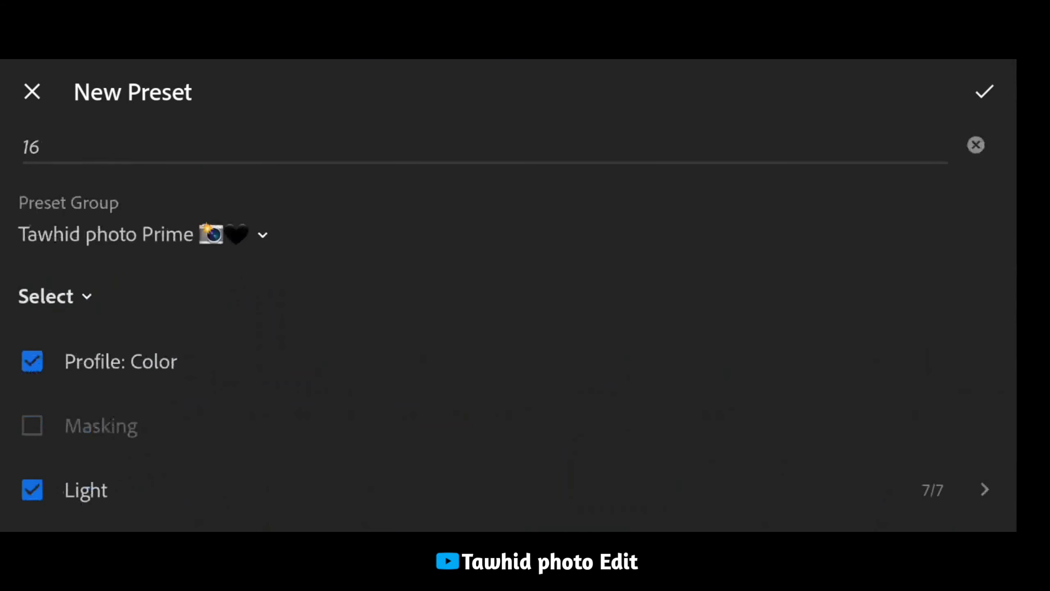
click(985, 91)
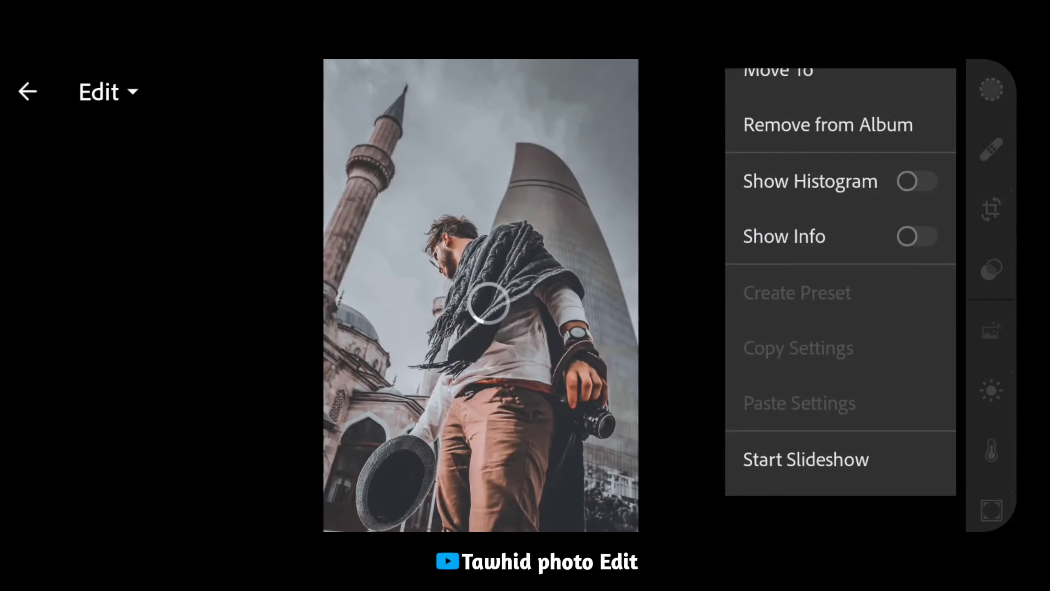
Step: Save the mosque portrait's edit as preset 17
click(797, 293)
click(141, 189)
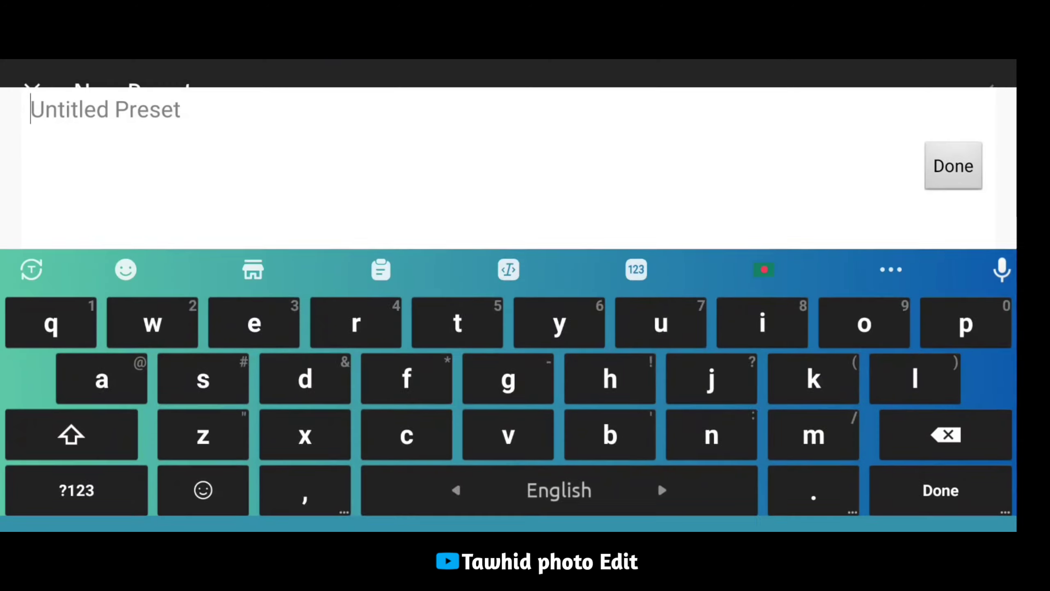
click(76, 490)
text(17)
key(Return)
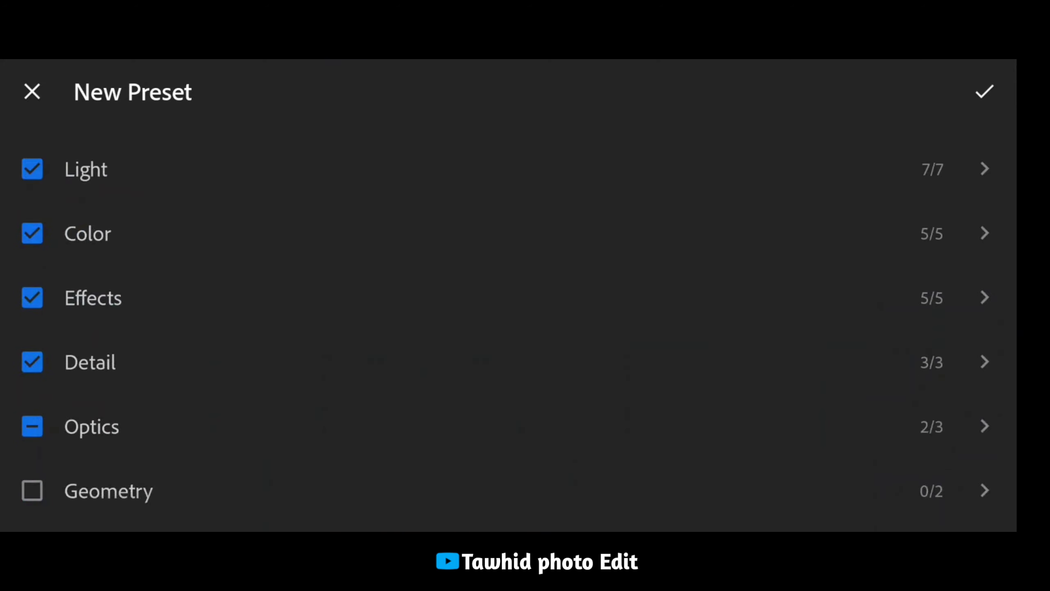
click(985, 91)
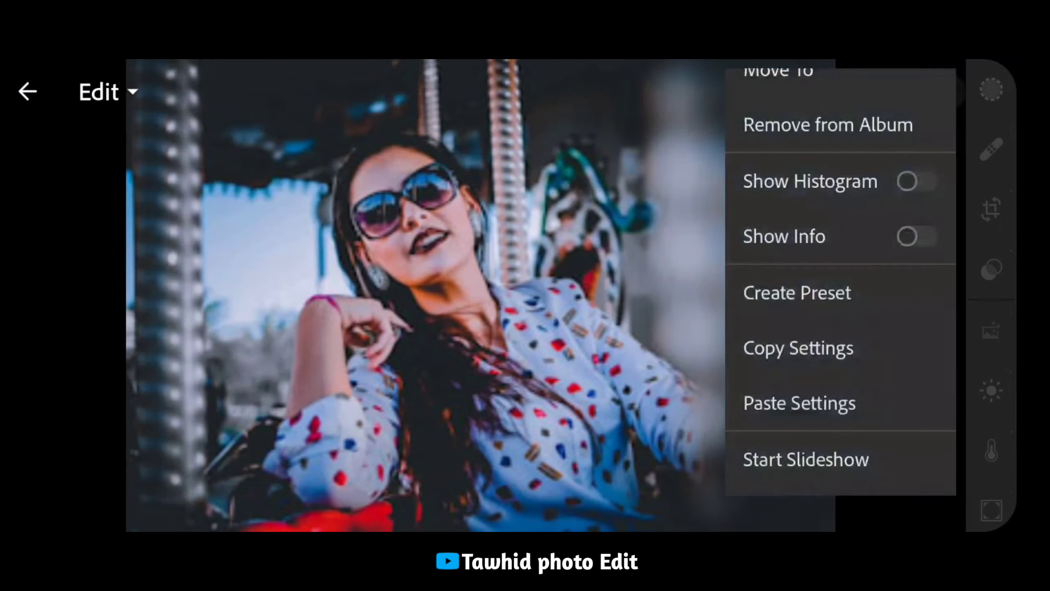
Step: Save the carousel portrait's edit as preset 18
click(797, 294)
click(104, 190)
text(18)
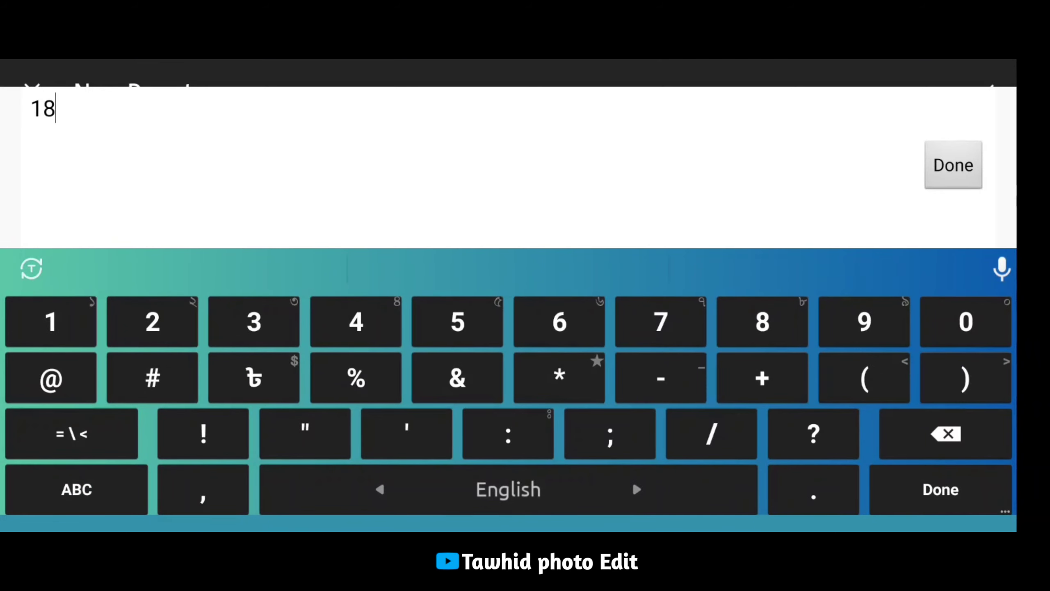
key(Return)
scroll(525, 331, down, 5)
click(982, 92)
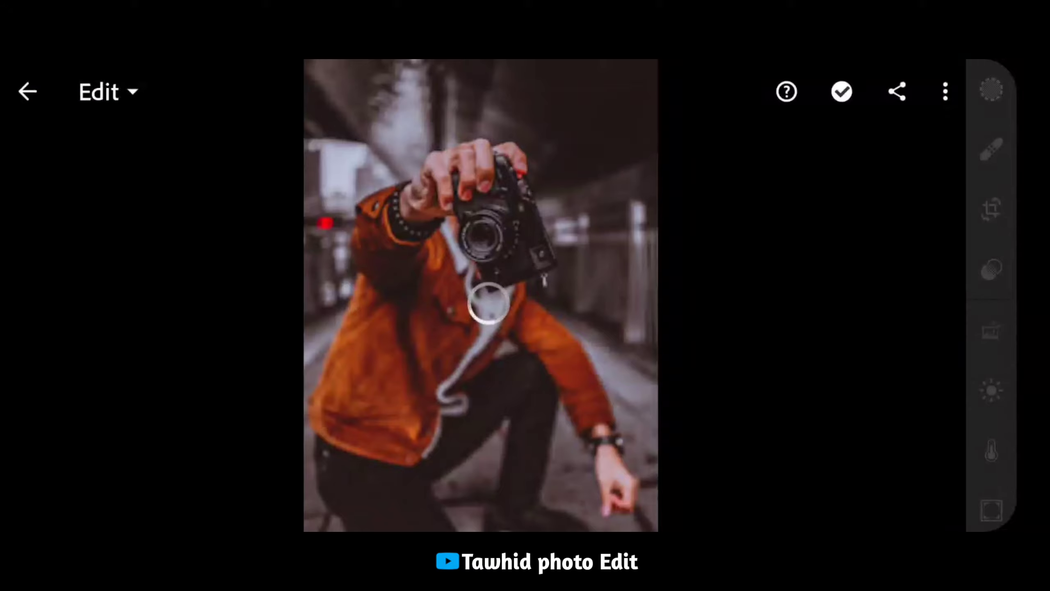
Step: Start a new preset from the camera portrait, filed under the Tawhid photo Prime group
click(945, 91)
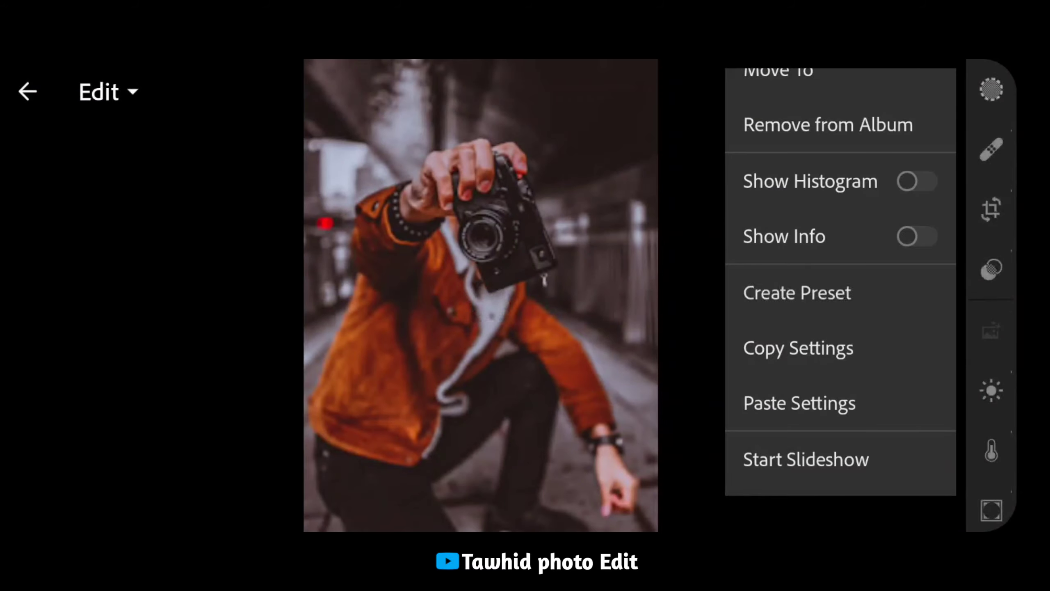
click(797, 293)
click(83, 277)
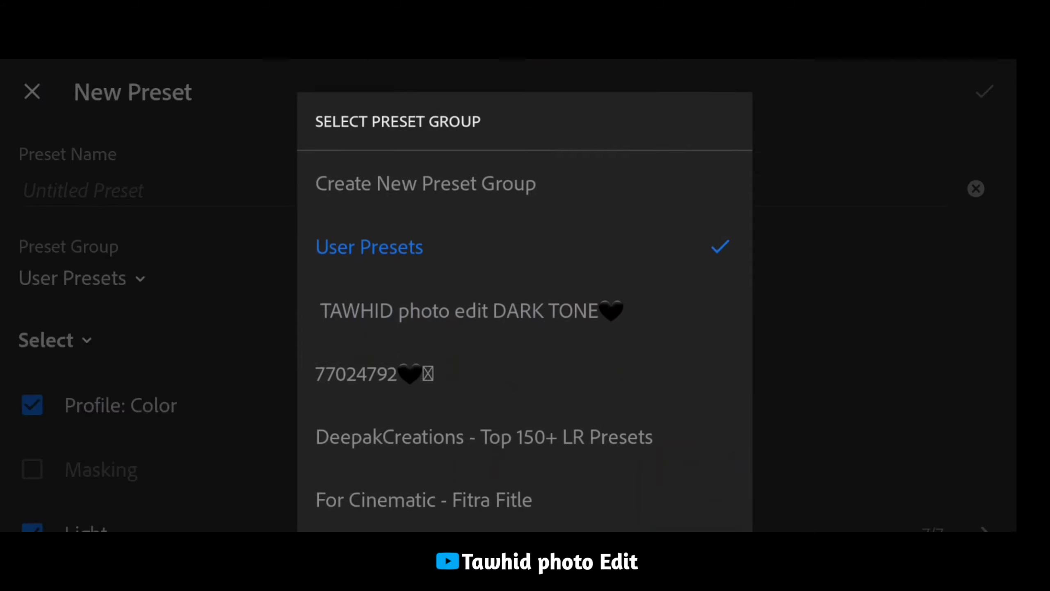
scroll(525, 290, down, 10)
scroll(525, 314, down, 5)
click(414, 443)
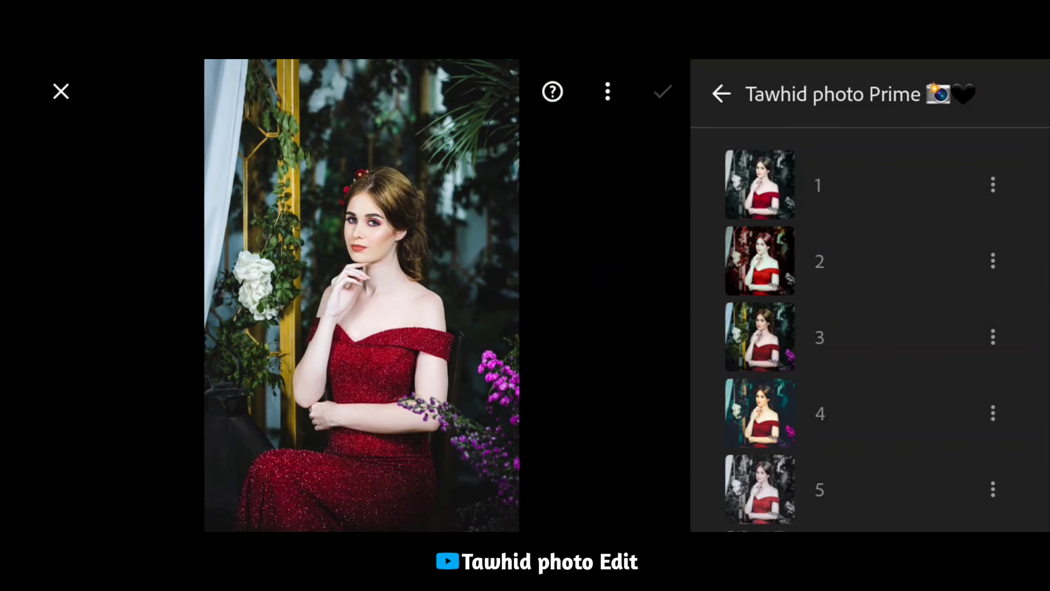
Step: Preview Tawhid photo Prime presets 1 through 9 on the red-dress portrait
click(759, 184)
click(759, 260)
click(759, 337)
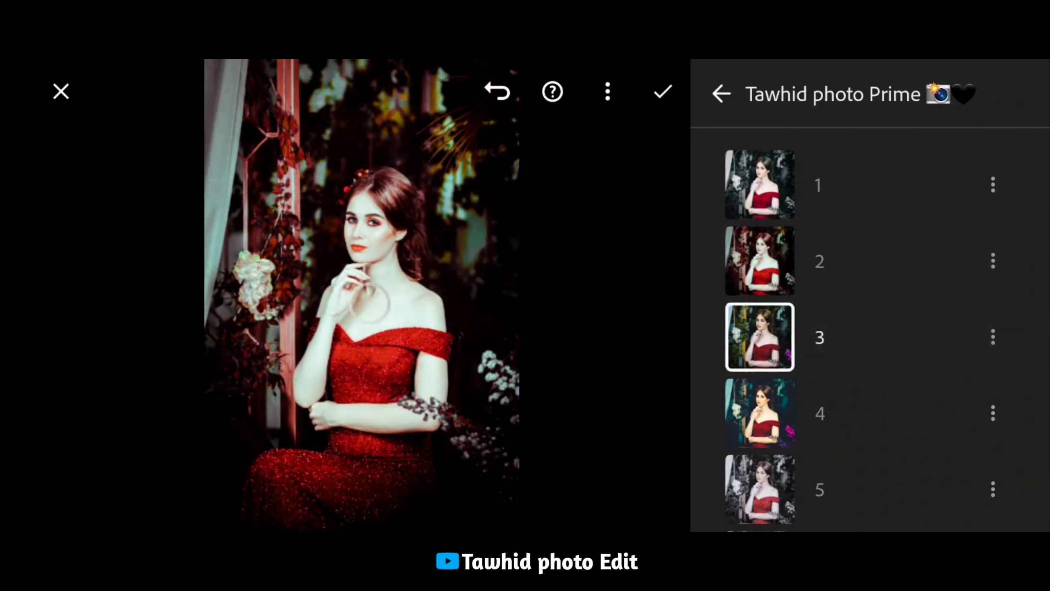
click(759, 413)
scroll(868, 331, down, 3)
click(759, 384)
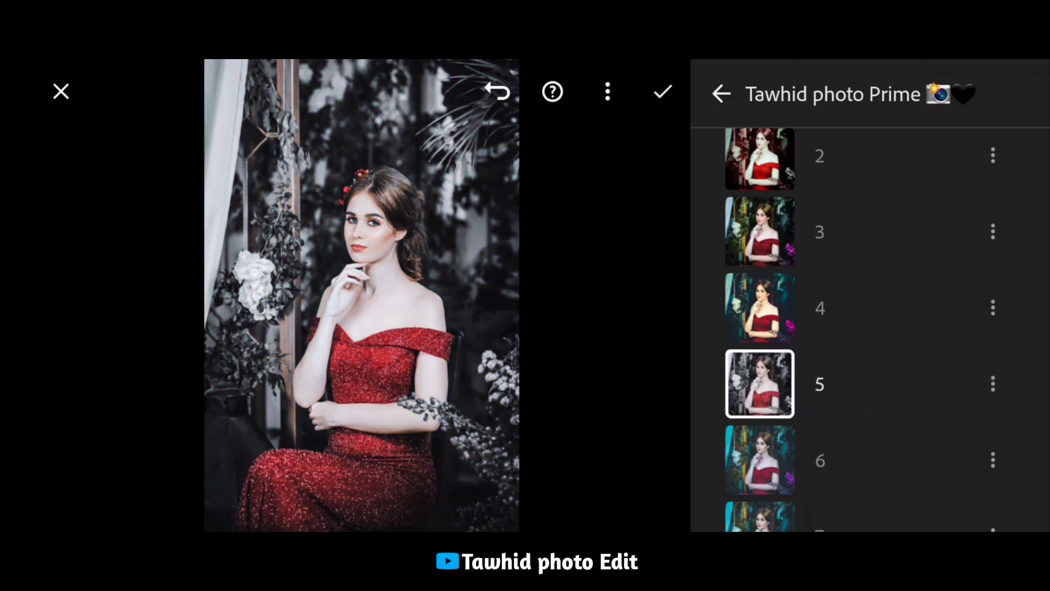
click(759, 459)
scroll(869, 332, down, 3)
click(759, 340)
click(760, 415)
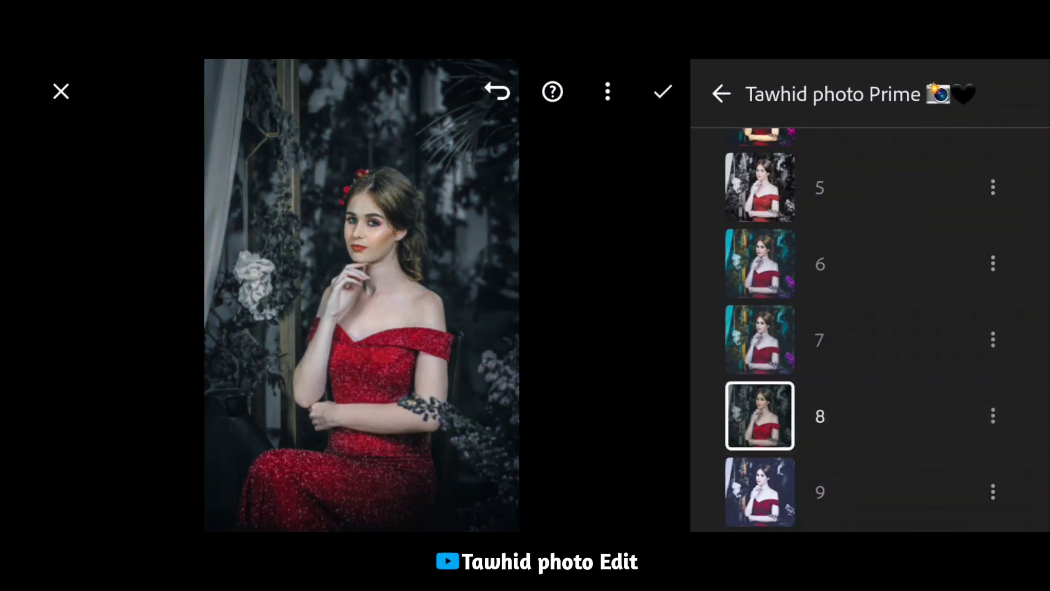
scroll(869, 331, down, 2)
click(760, 347)
Step: Preview presets 11, 12, 13, 14, 16 and 17 on the red-dress portrait
scroll(868, 331, down, 2)
click(760, 321)
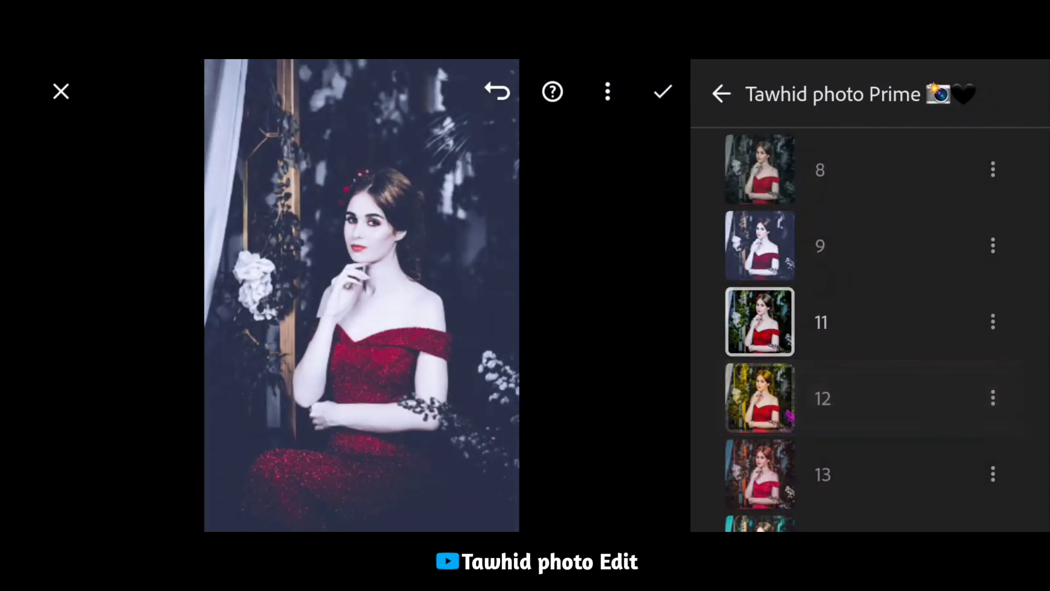
click(759, 398)
scroll(868, 331, down, 3)
click(759, 307)
click(760, 382)
scroll(869, 331, down, 2)
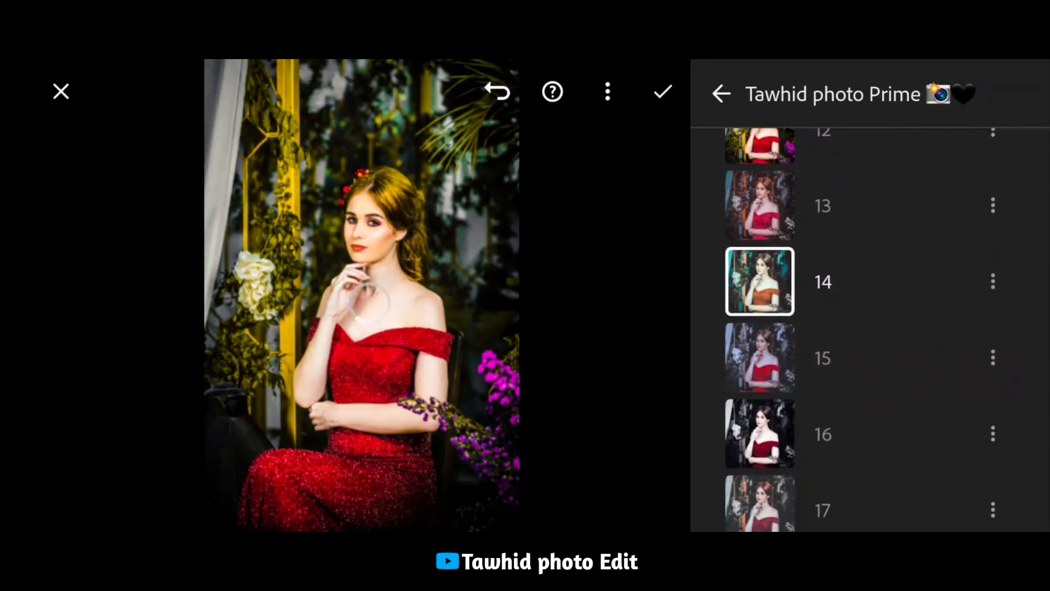
click(759, 393)
scroll(869, 331, down, 2)
click(759, 323)
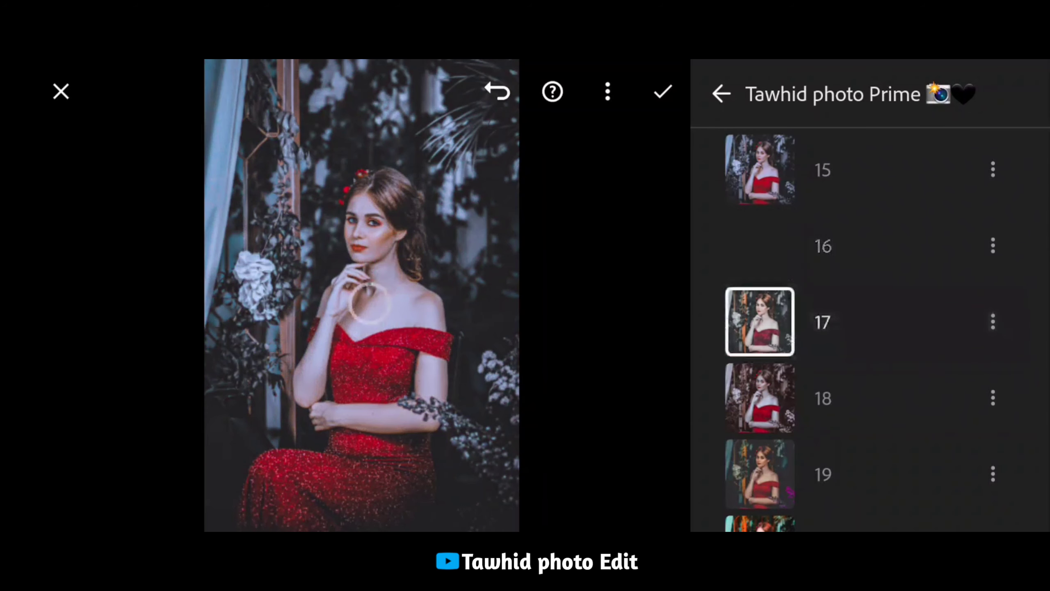
Step: Preview presets 19, 22, 23, 24 and the last presets in the group
scroll(868, 331, down, 2)
click(759, 314)
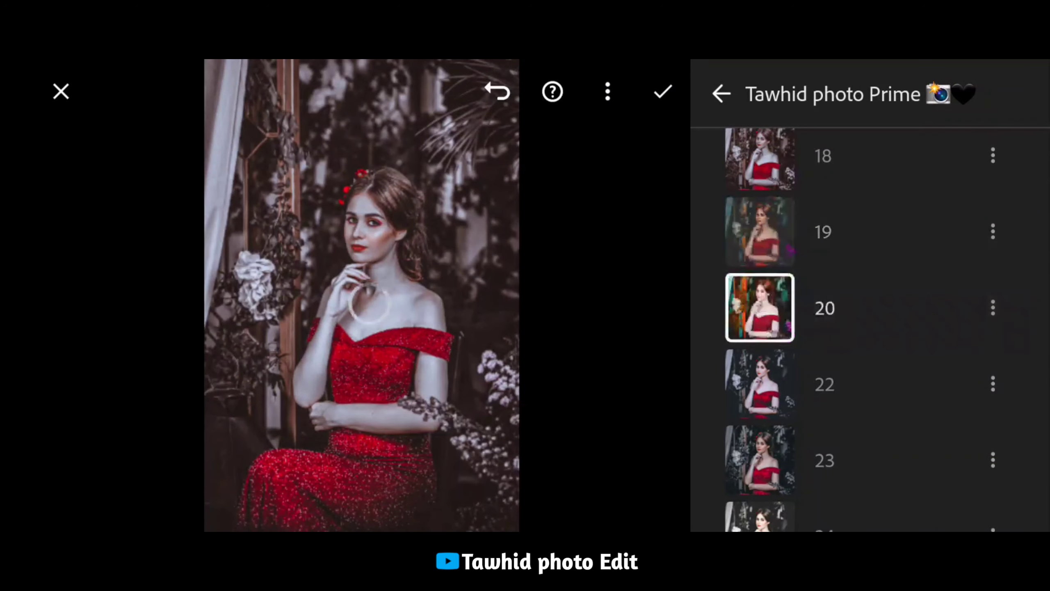
click(759, 383)
click(760, 329)
scroll(868, 331, down, 1)
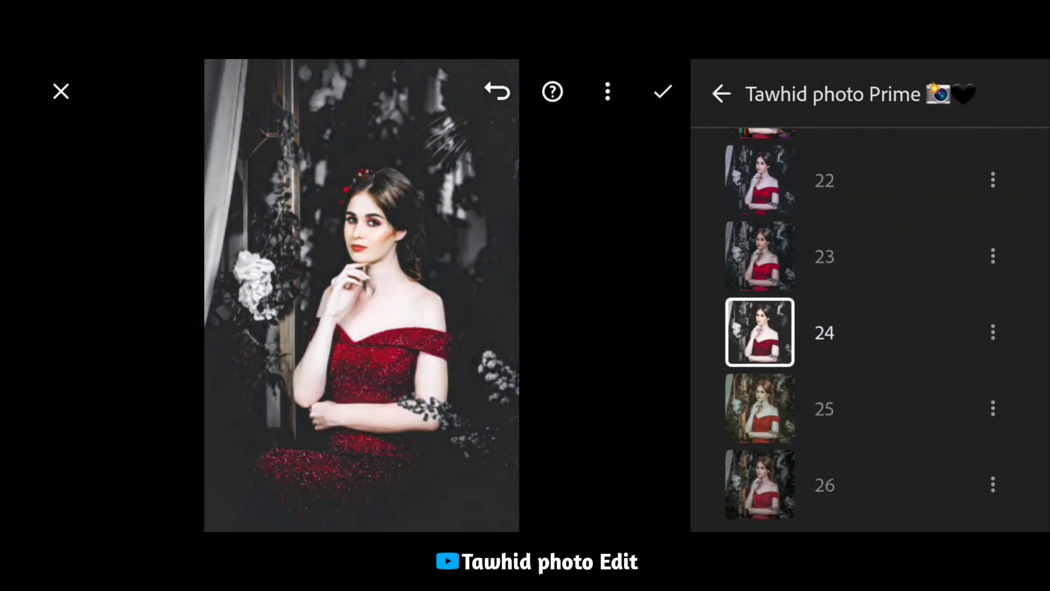
click(759, 408)
click(759, 484)
scroll(869, 331, up, 15)
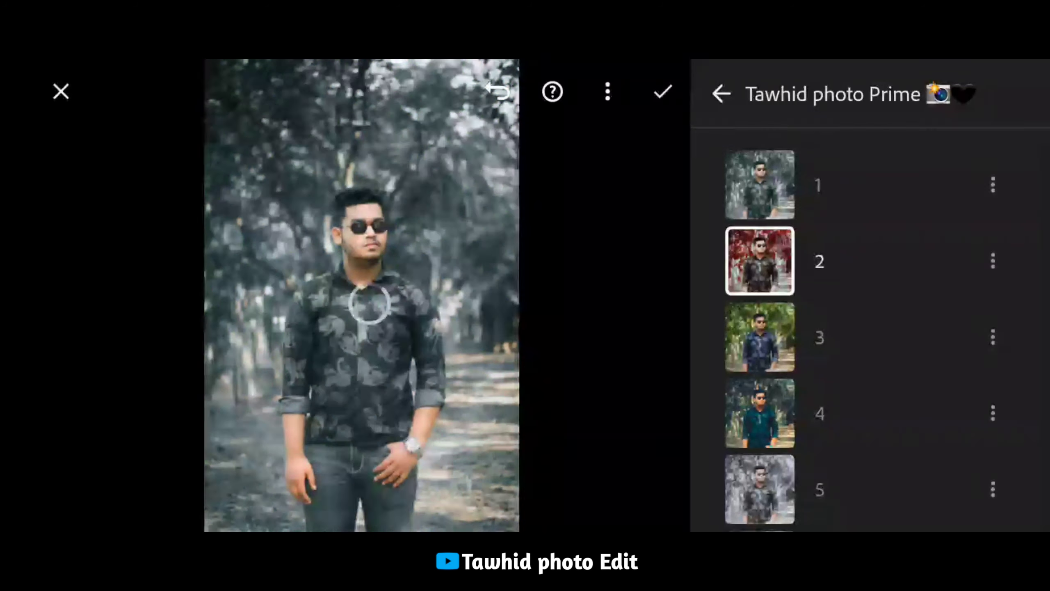
Step: Preview presets 3 through 9 on the shirt photo
click(759, 337)
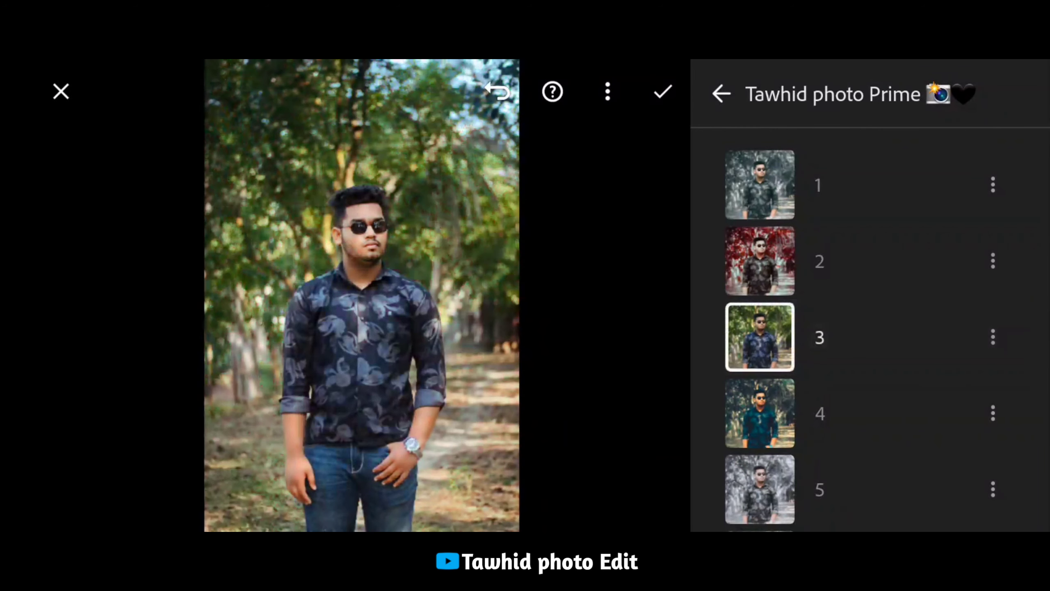
click(759, 413)
click(759, 489)
click(760, 354)
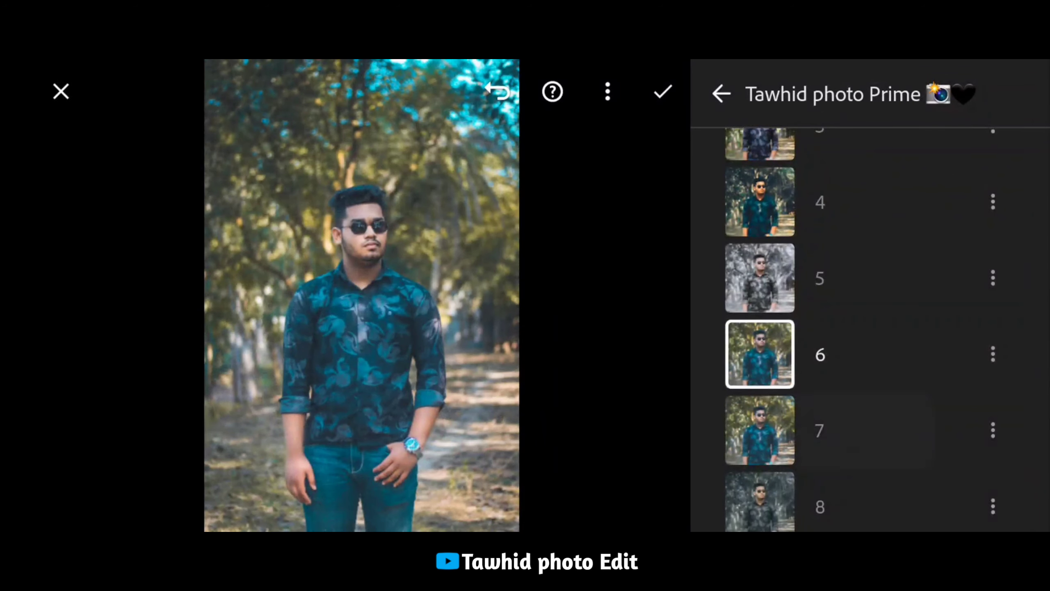
click(759, 431)
click(759, 316)
click(759, 394)
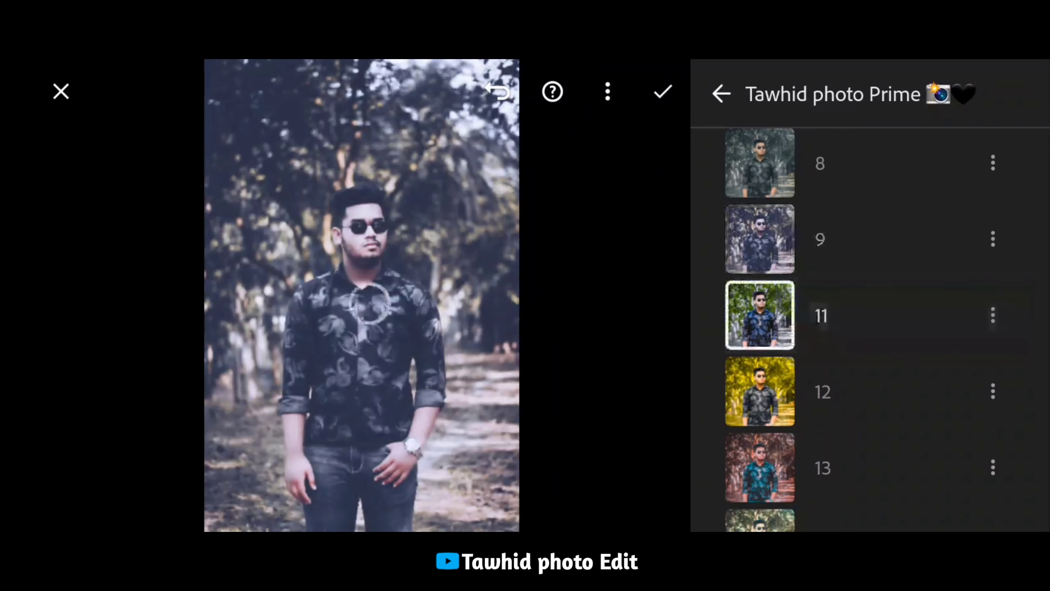
Step: Preview presets 12, 13, 14, 17, 18, 20, 22, 25 and 26 on the shirt photo
click(760, 391)
click(759, 331)
click(760, 302)
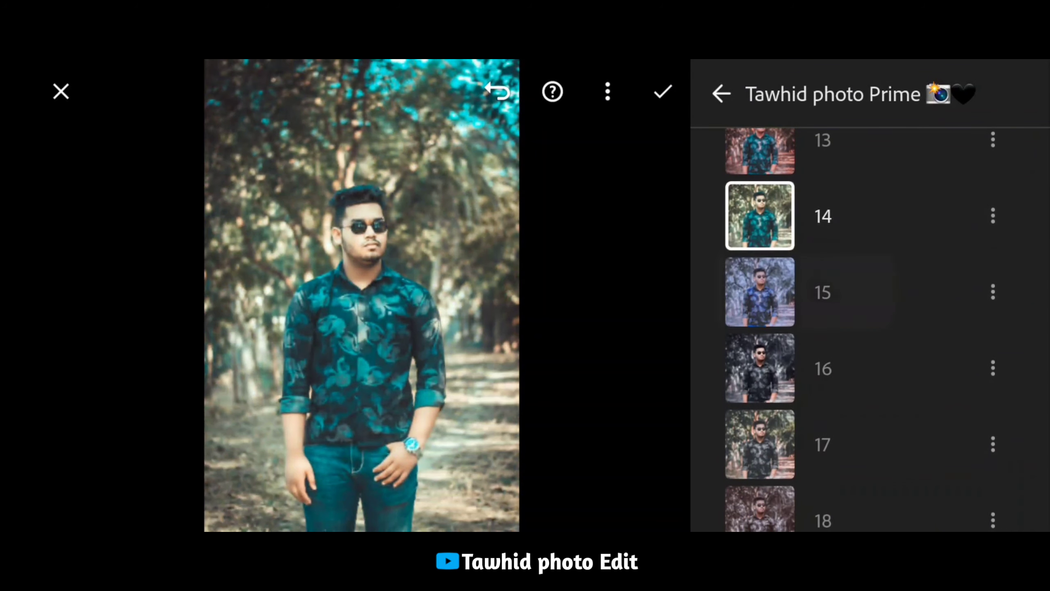
click(759, 314)
click(759, 373)
click(760, 331)
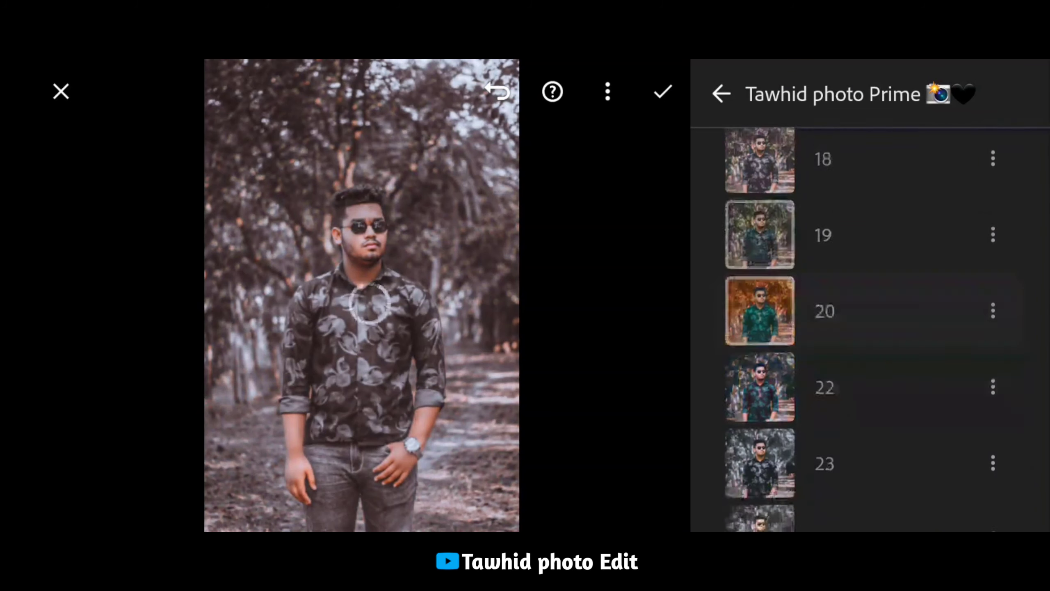
click(759, 362)
click(759, 443)
click(760, 485)
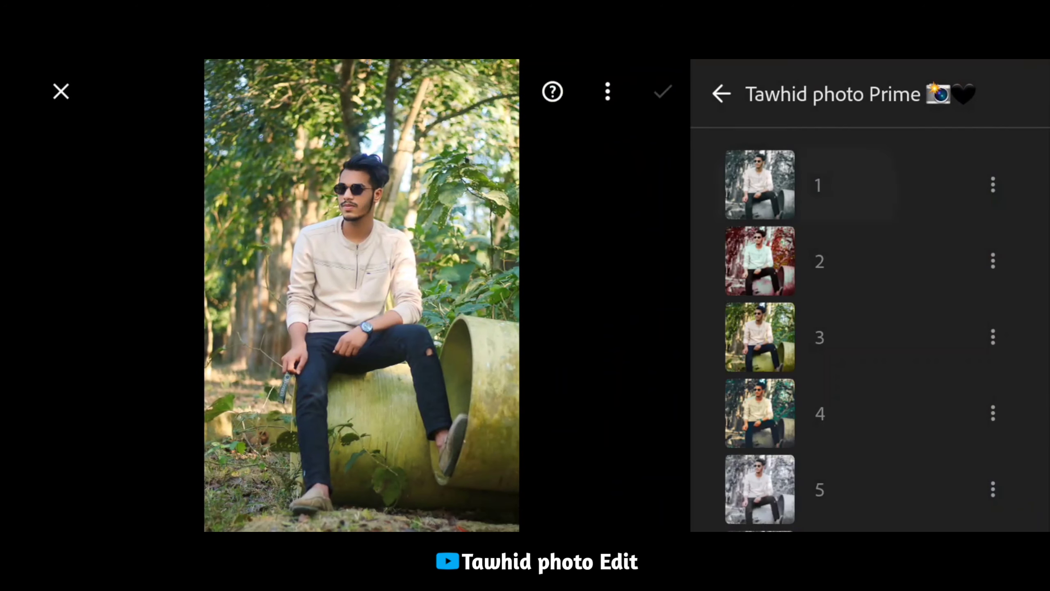
Step: Try presets 4 and 13 on the seated man, then apply preset 17
click(759, 413)
scroll(869, 331, down, 10)
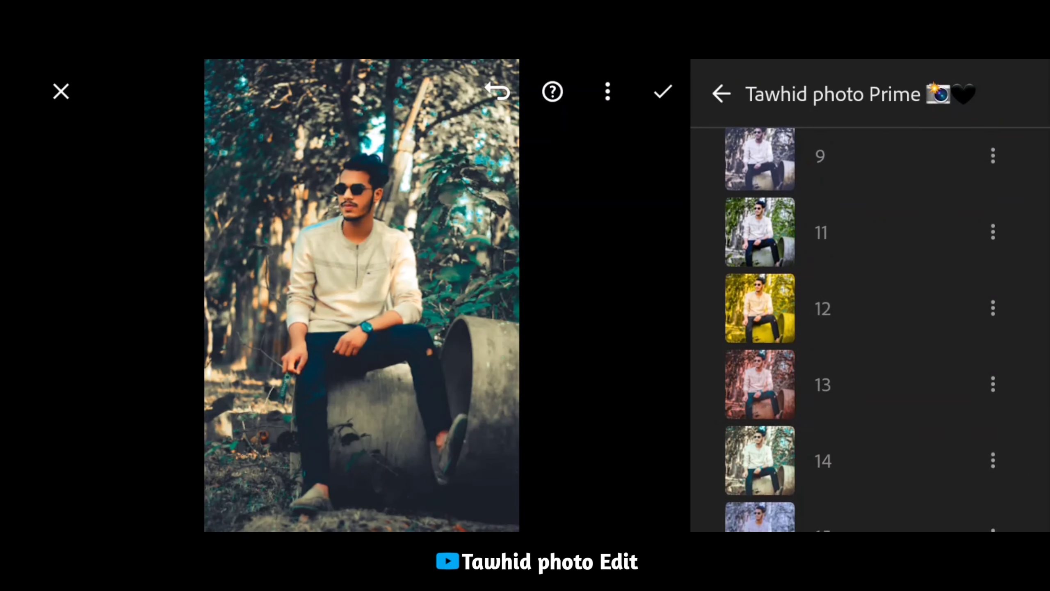
click(760, 378)
click(759, 498)
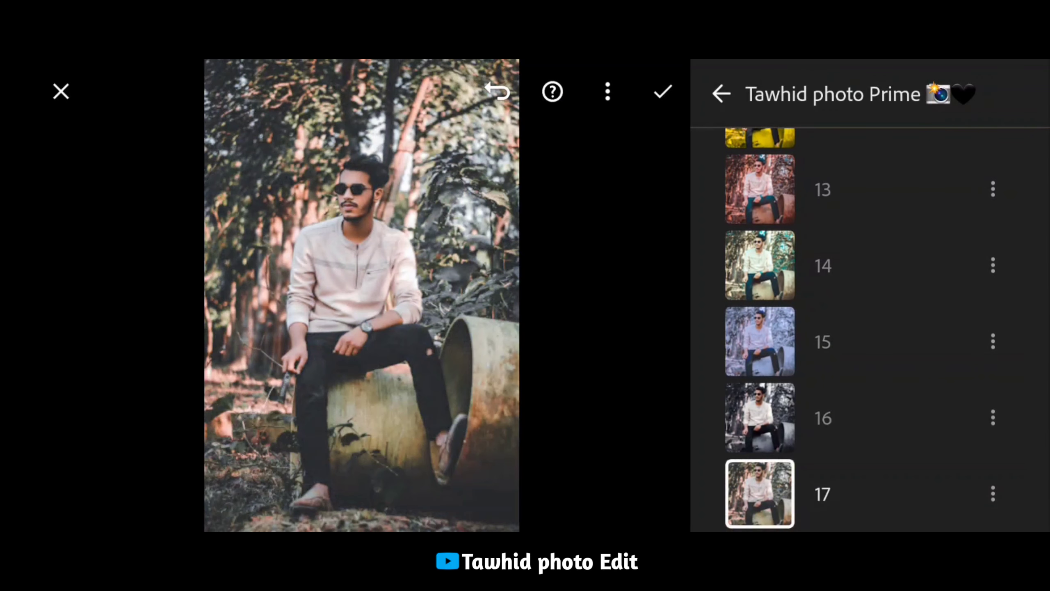